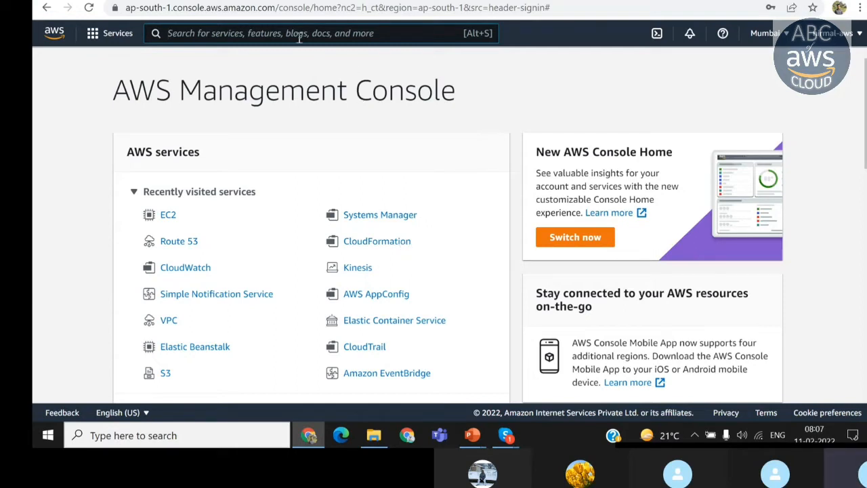
# Find and open the EC2 service, and dismiss the welcome-back message on the Instances page
pyautogui.write('ec2')
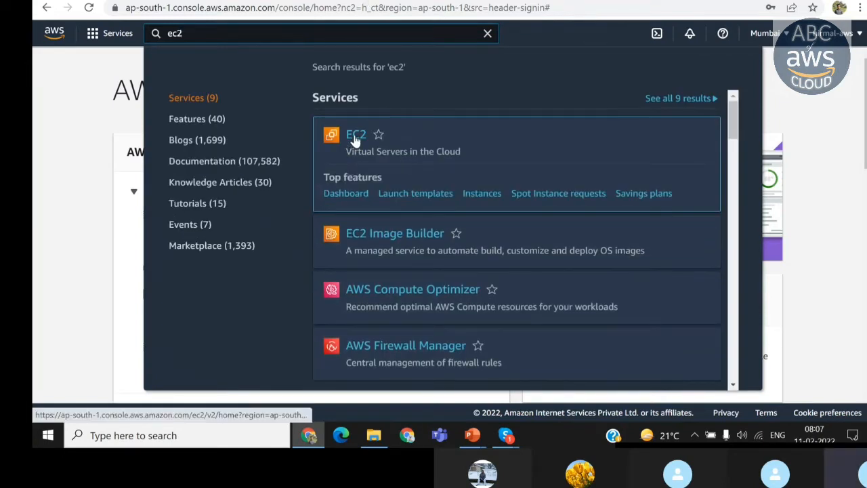
pyautogui.click(355, 137)
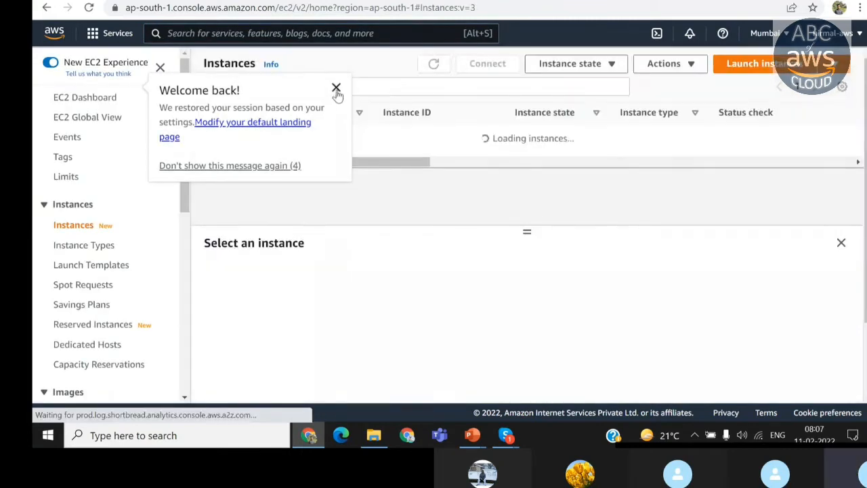
pyautogui.click(337, 90)
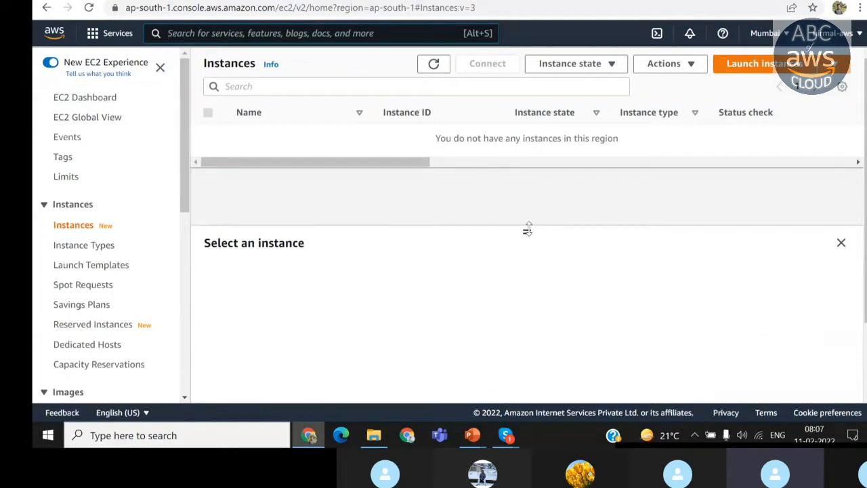
pyautogui.moveTo(528, 231); pyautogui.dragTo(540, 306)
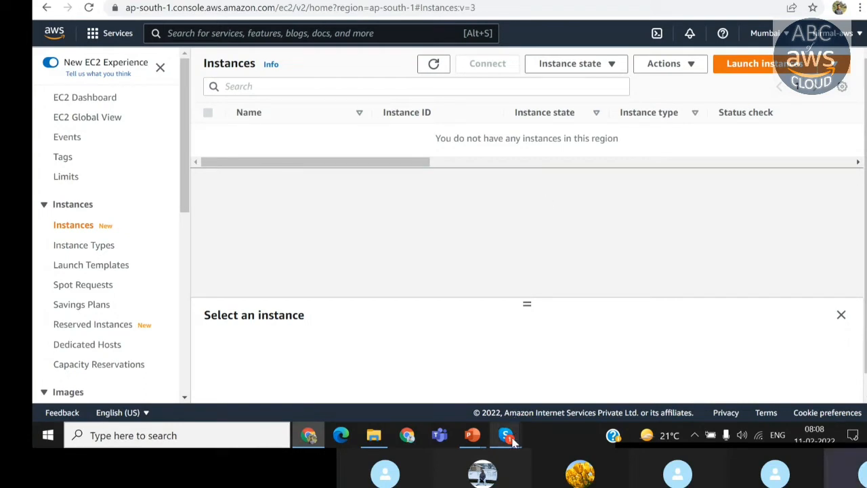
pyautogui.moveTo(511, 439)
pyautogui.click(458, 393)
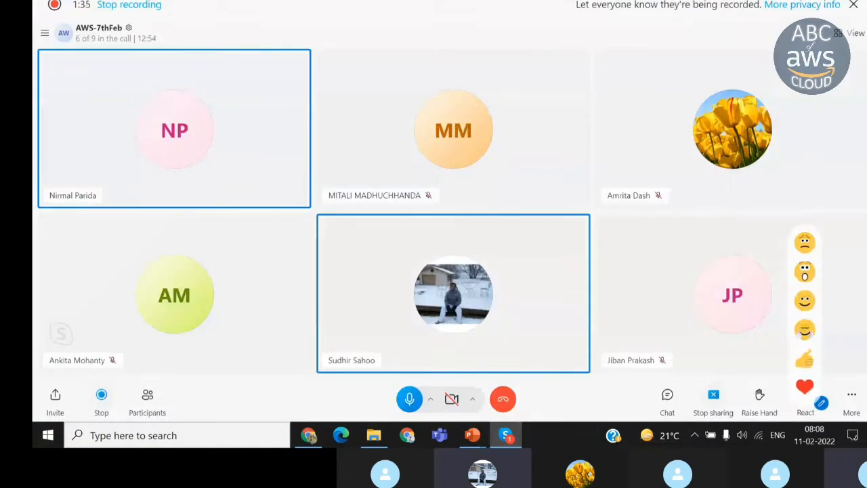
pyautogui.hotkey('alt', 'Tab')
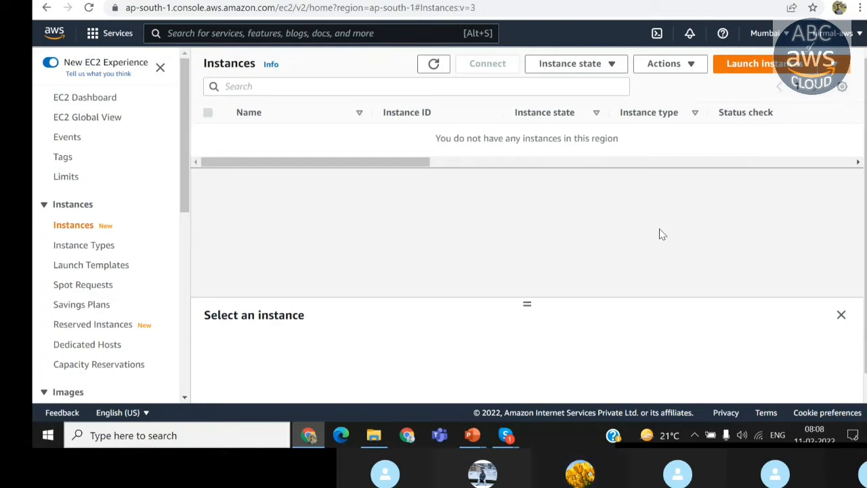
pyautogui.moveTo(529, 306); pyautogui.dragTo(541, 175)
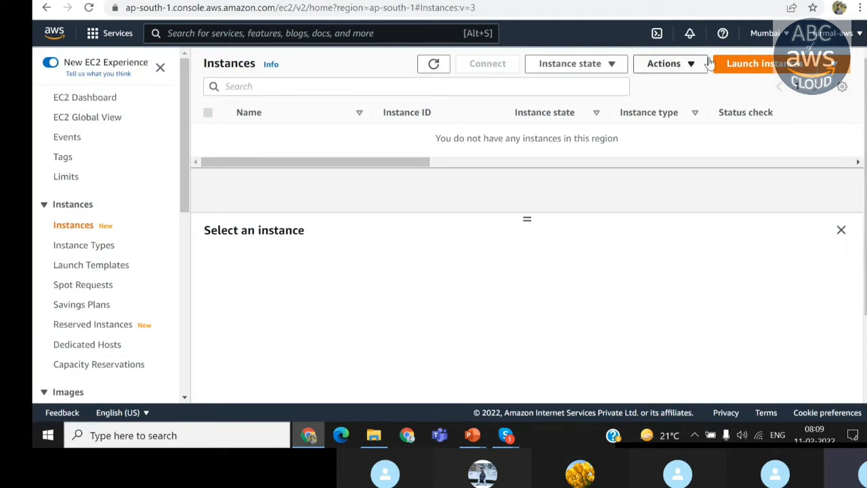
# Examine the list of available AWS regions from the EC2 Instances page, leaving the region selection at Mumbai
pyautogui.click(784, 39)
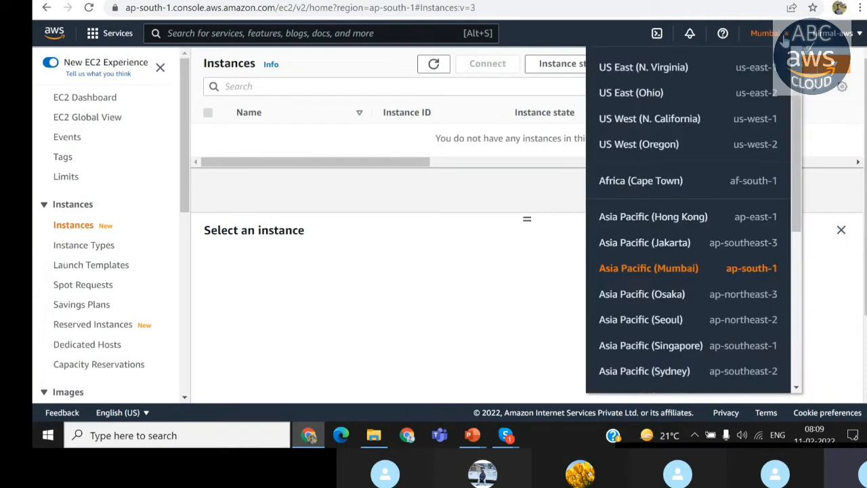
pyautogui.scroll(-3, 692, 217)
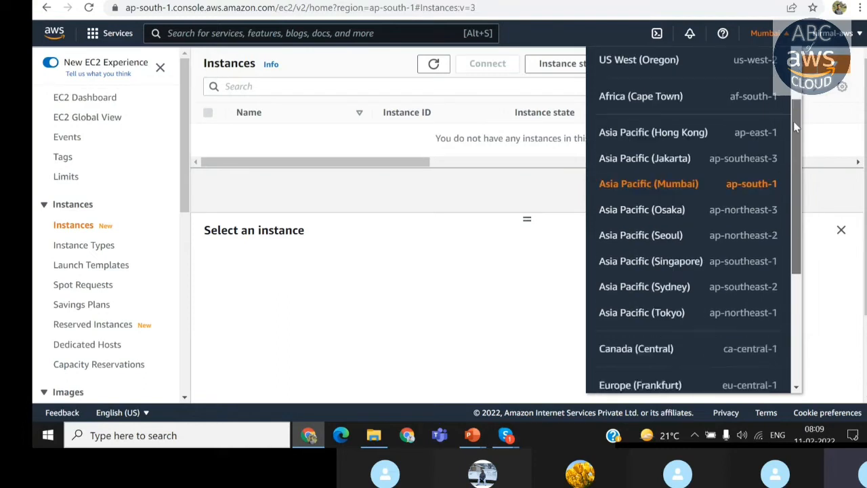
pyautogui.scroll(3, 691, 217)
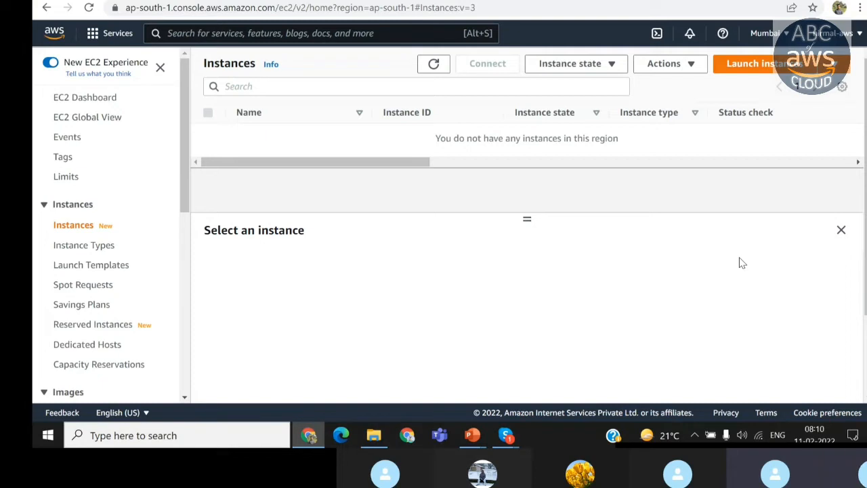
pyautogui.click(273, 33)
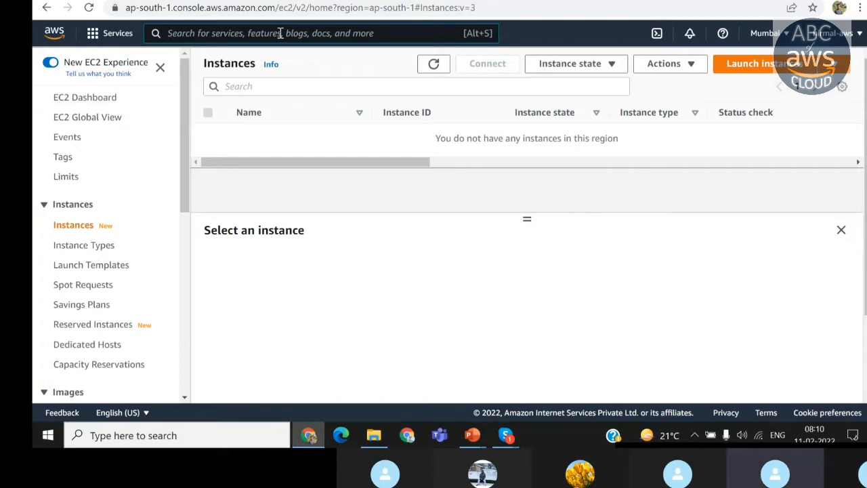
pyautogui.click(784, 39)
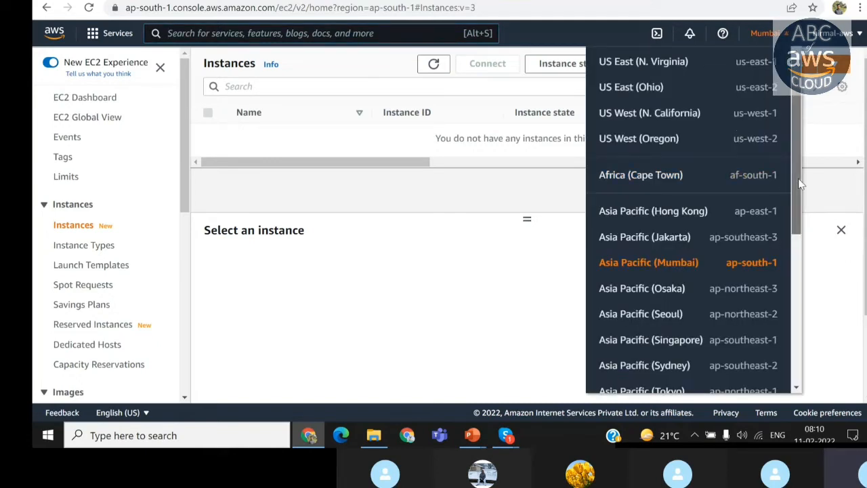
pyautogui.scroll(1, 802, 184)
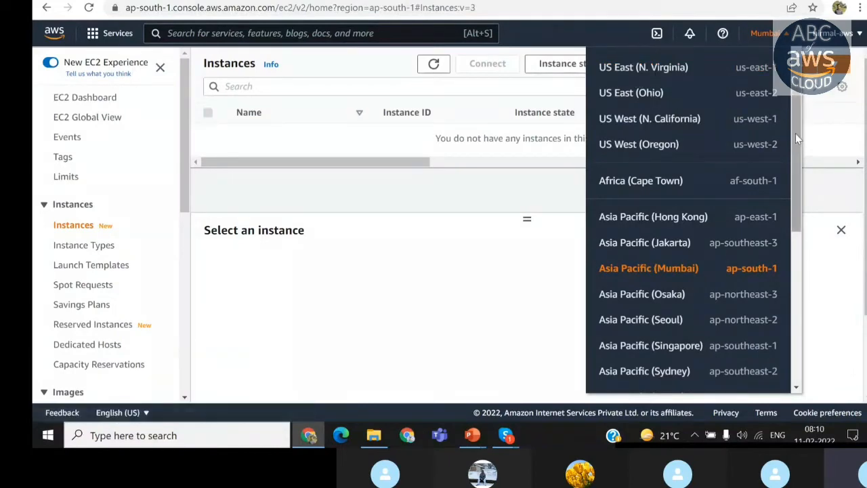
pyautogui.scroll(-3, 797, 138)
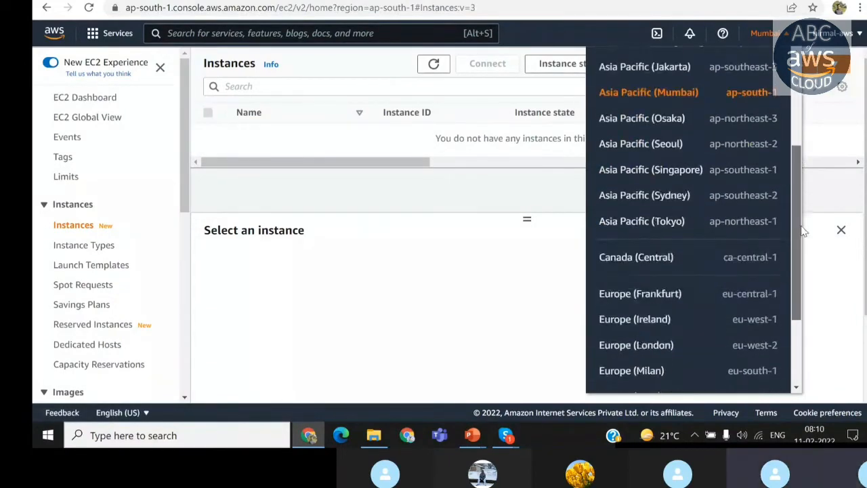
pyautogui.scroll(-2, 797, 231)
pyautogui.scroll(4, 791, 282)
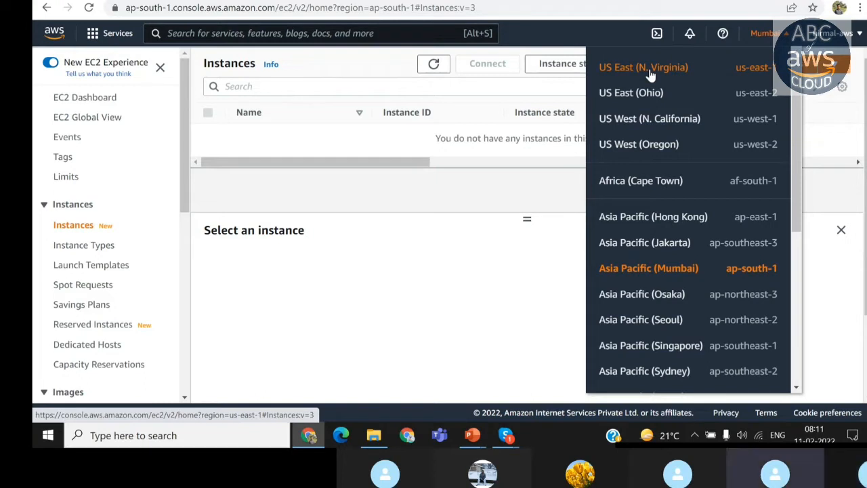
pyautogui.click(507, 288)
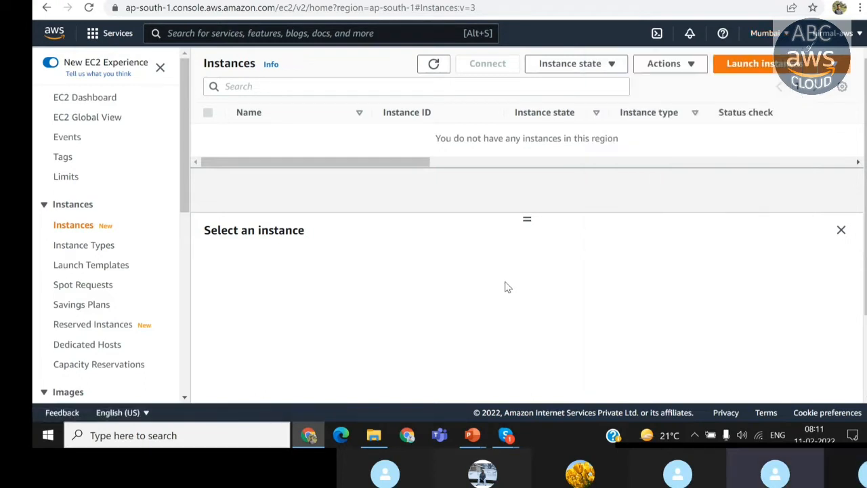
pyautogui.click(786, 72)
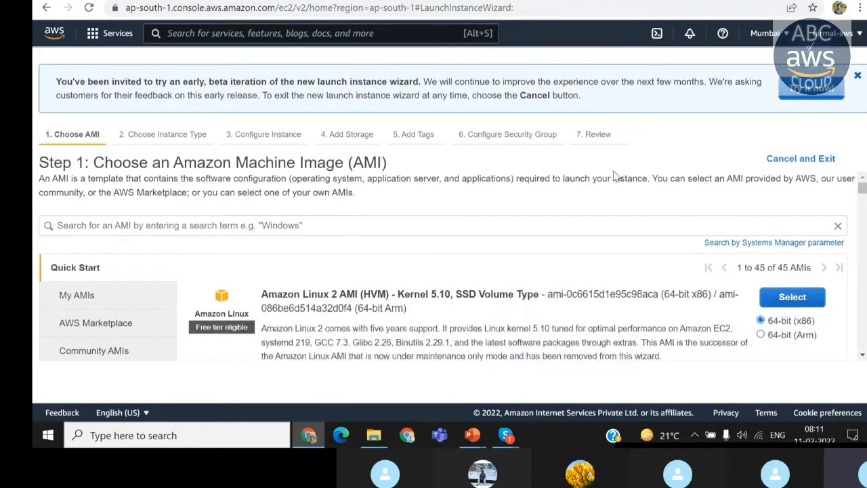
pyautogui.click(47, 7)
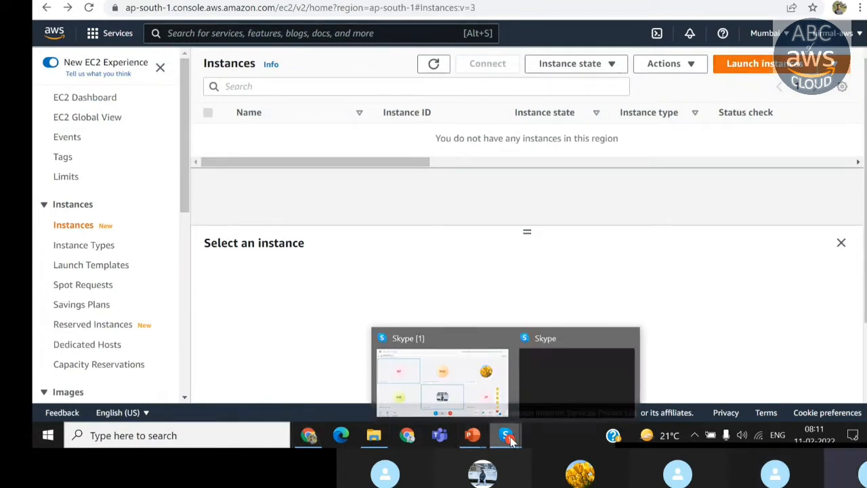
pyautogui.click(551, 387)
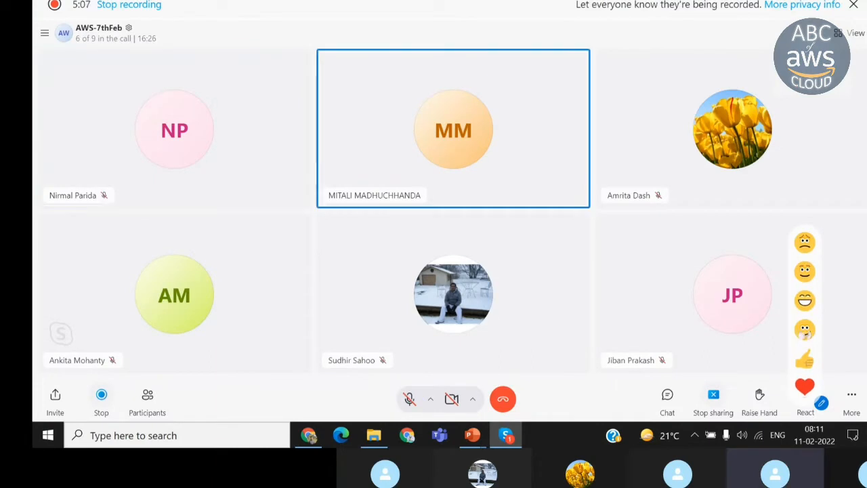
pyautogui.hotkey('alt', 'Tab')
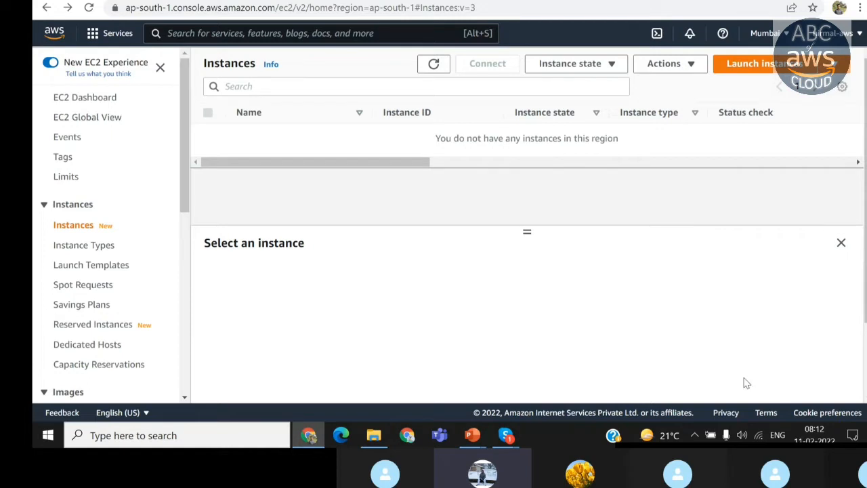
# Switch to the Skype call, unmute the microphone, and return to the EC2 Instances page in the browser
pyautogui.moveTo(514, 441)
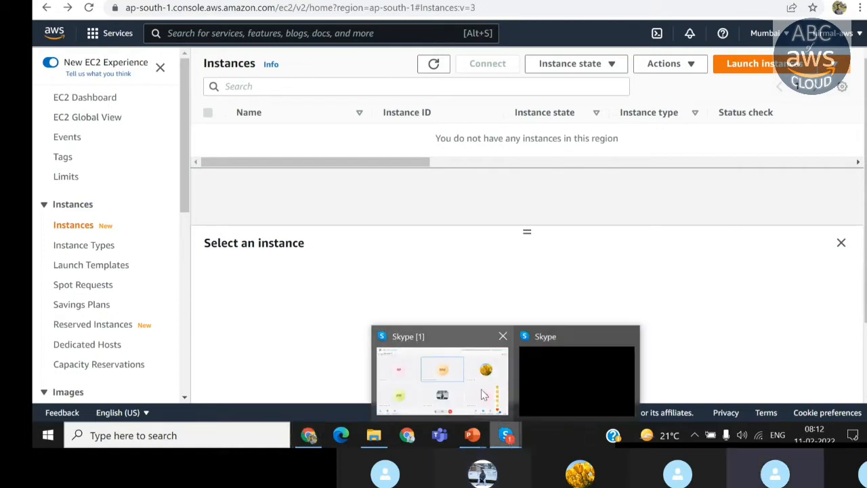
pyautogui.click(480, 388)
pyautogui.click(410, 400)
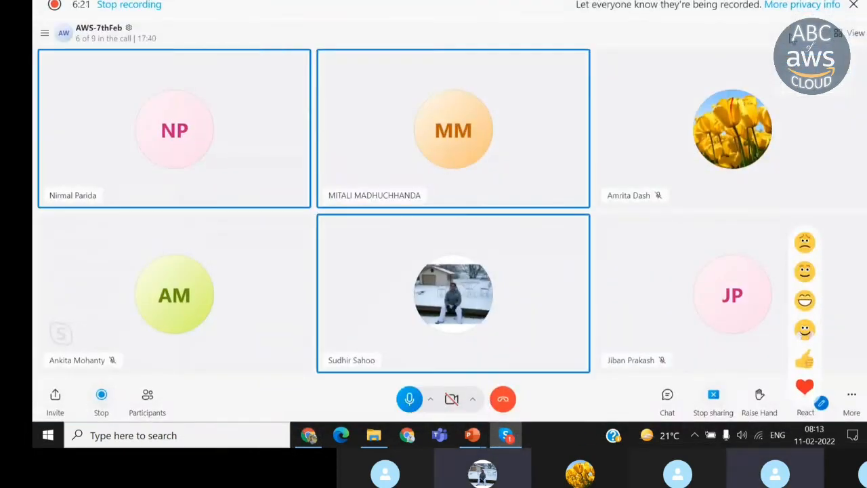
pyautogui.hotkey('alt', 'Tab')
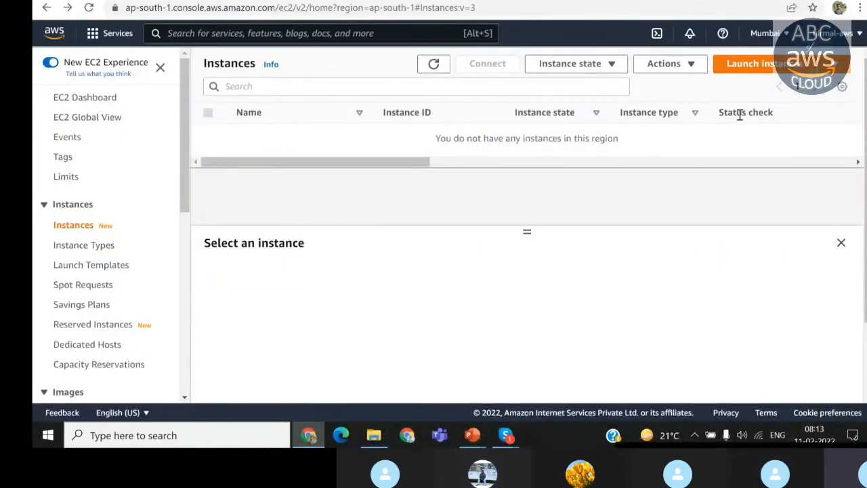
# Start launching a new instance and select the Microsoft Windows Server 2019 Base machine image
pyautogui.click(771, 63)
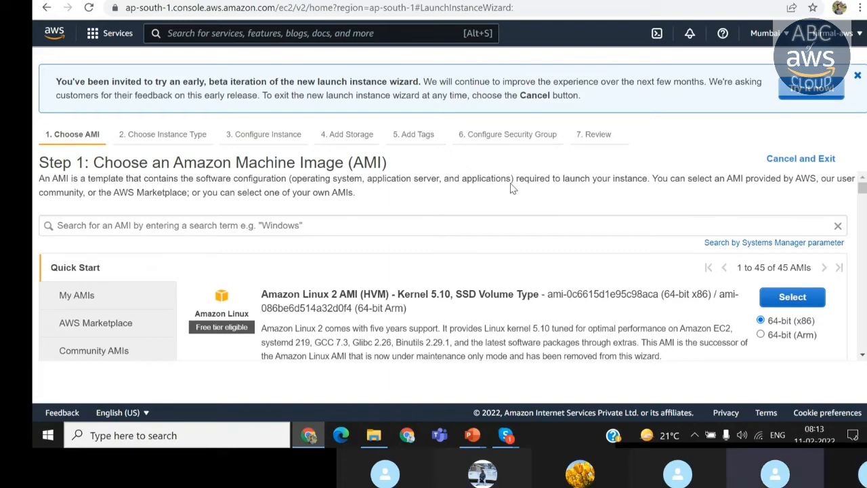
pyautogui.scroll(-5, 513, 189)
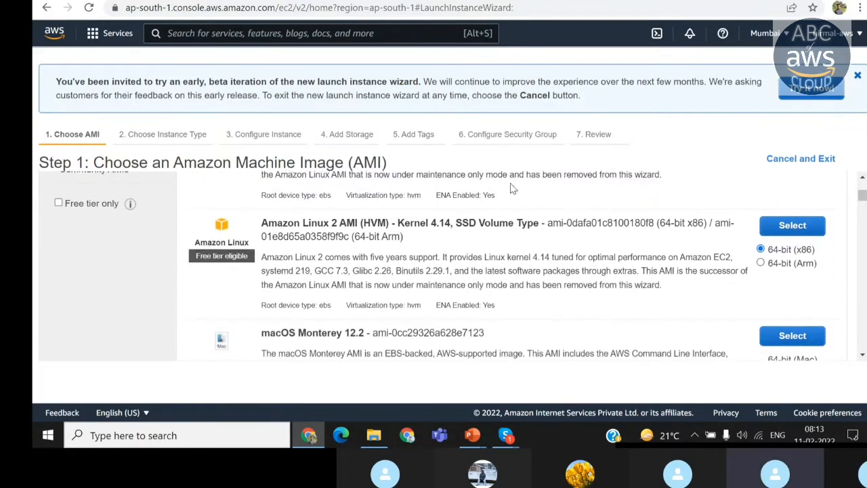
pyautogui.scroll(-3, 500, 297)
pyautogui.scroll(-8, 500, 297)
pyautogui.scroll(-2, 498, 297)
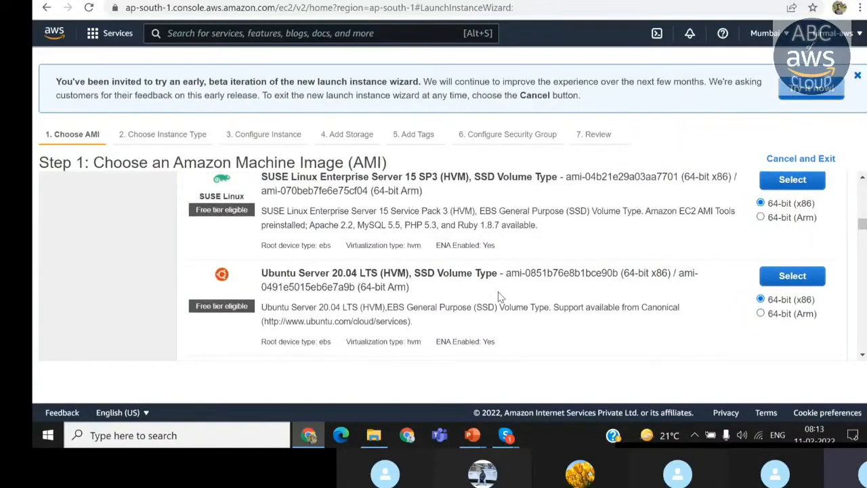
pyautogui.scroll(-2, 498, 296)
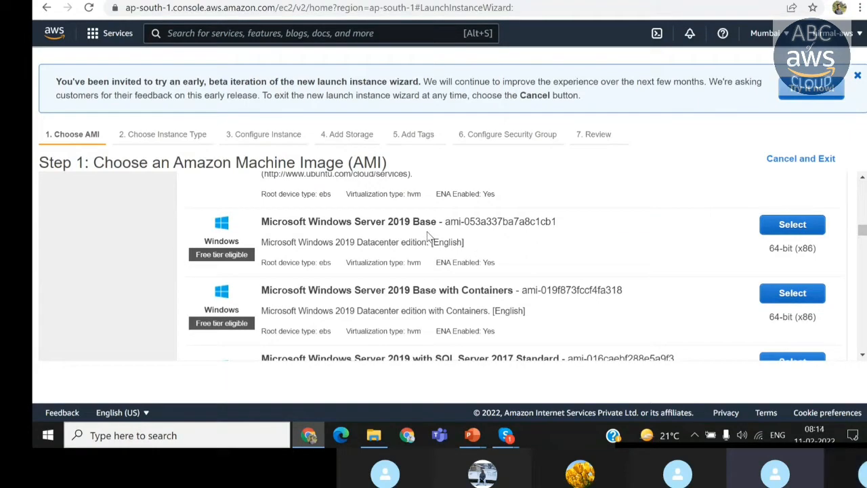
pyautogui.click(780, 229)
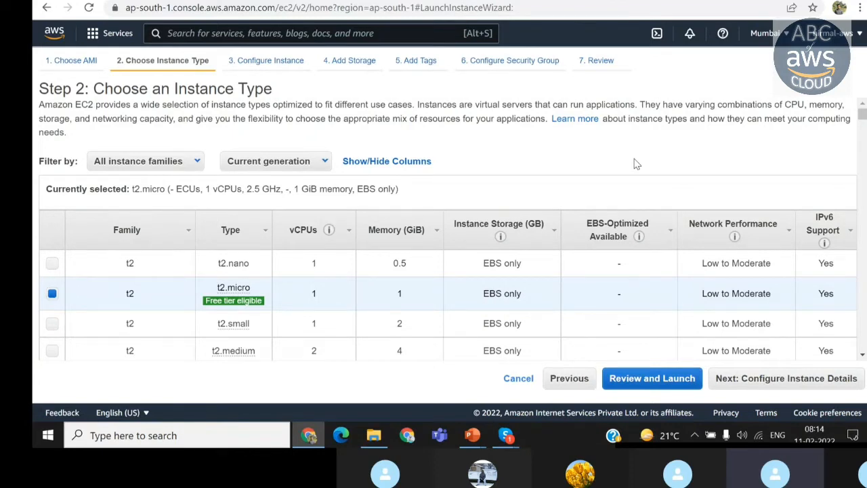
# Review the free-tier t2.micro instance type, keep it selected, and proceed to configuring the instance details
pyautogui.scroll(-1, 637, 164)
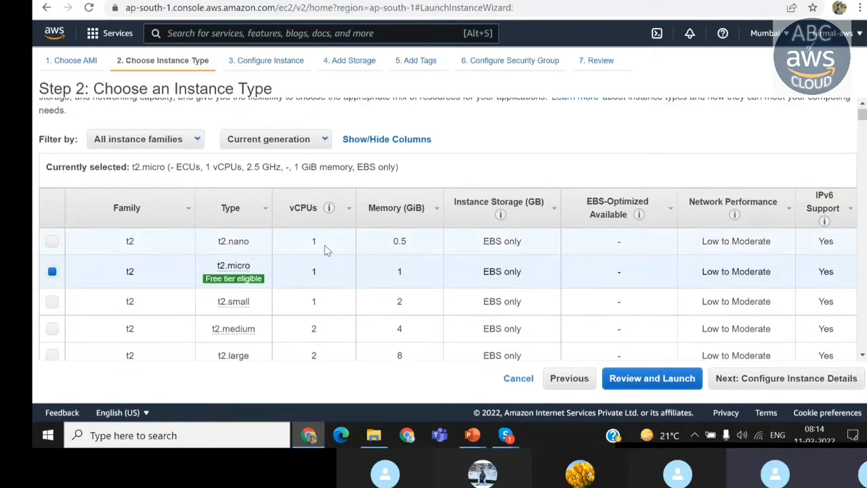
pyautogui.moveTo(244, 288)
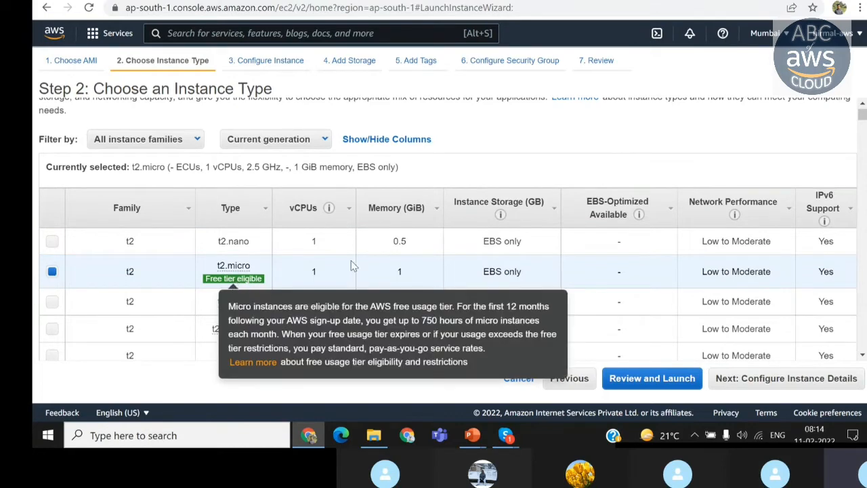
pyautogui.scroll(-1, 571, 163)
pyautogui.moveTo(250, 265)
pyautogui.moveTo(222, 256)
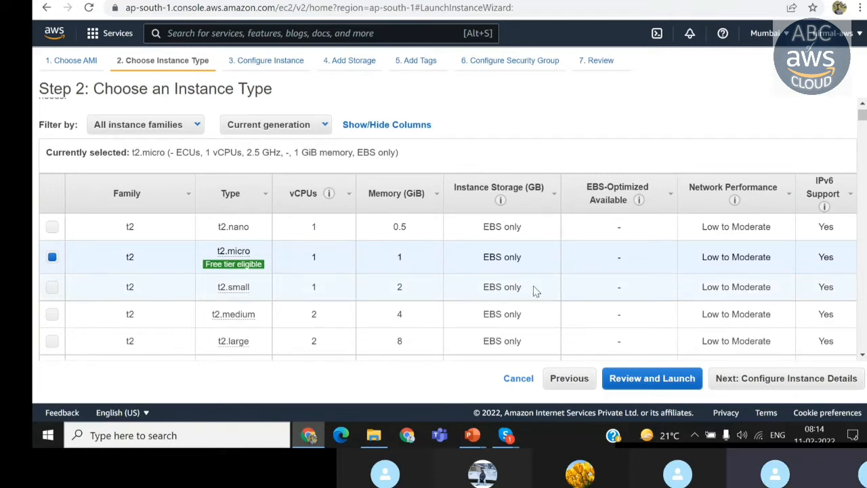
pyautogui.click(807, 384)
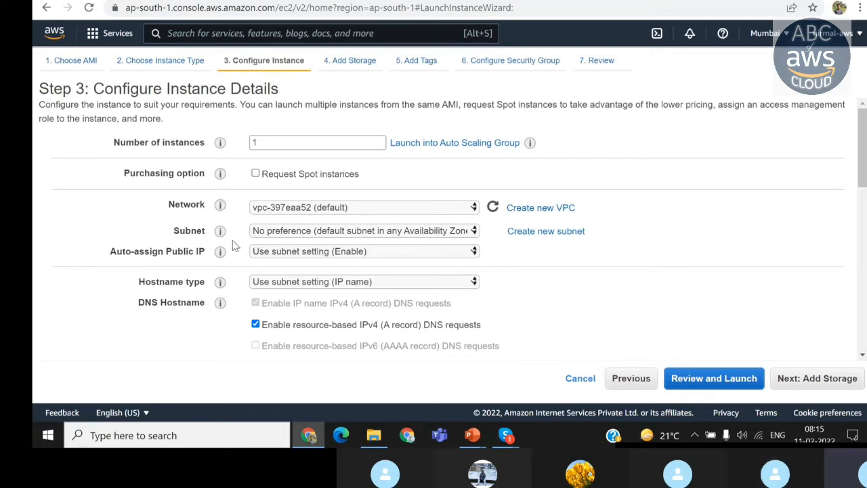
# Set Auto-assign Public IP to Enable in the instance details
pyautogui.scroll(-1, 233, 244)
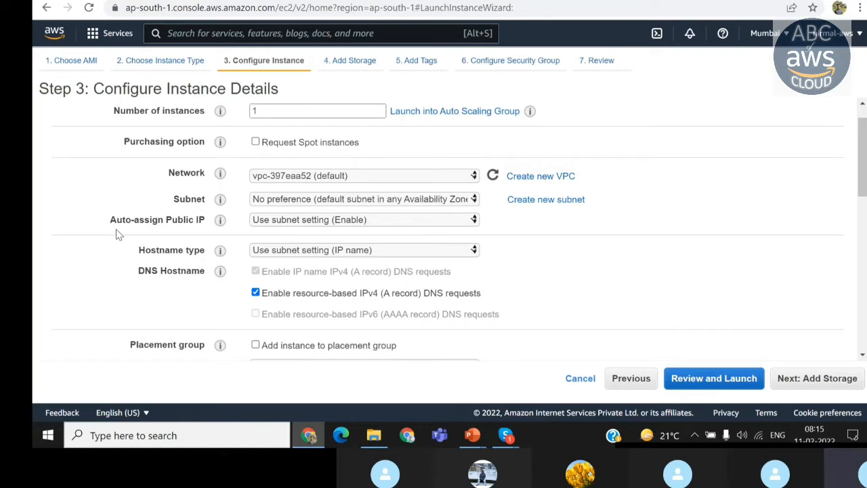
pyautogui.click(293, 223)
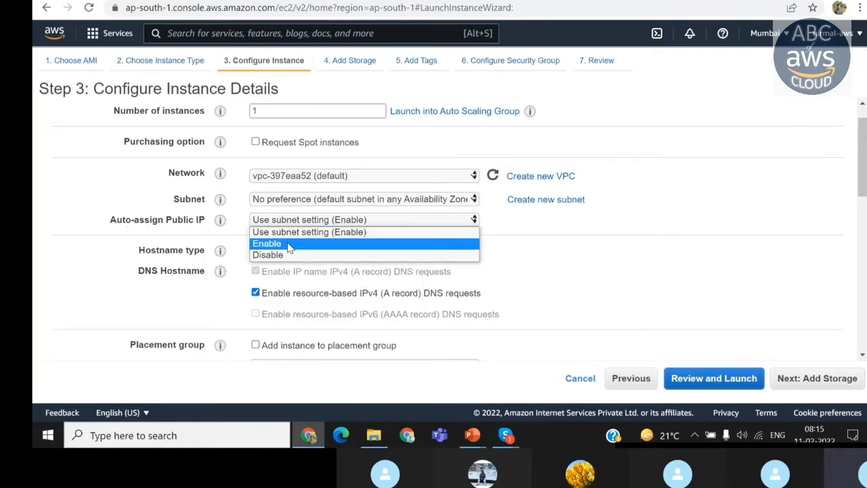
pyautogui.click(288, 245)
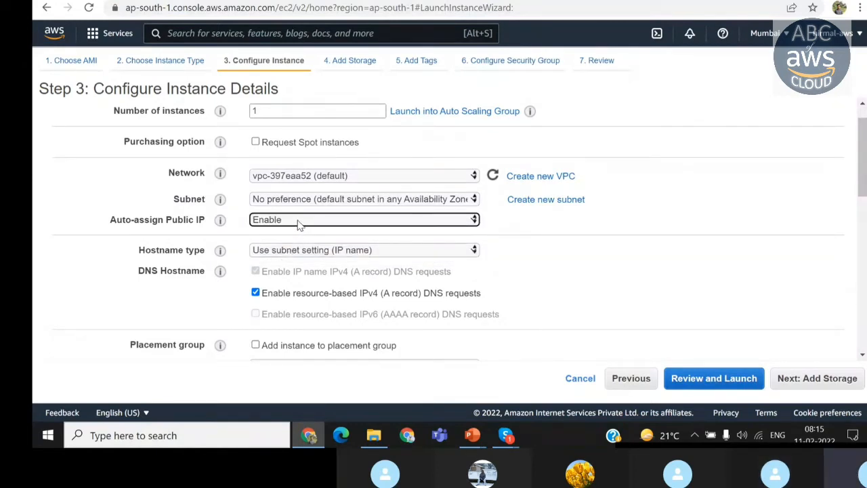
# Review the remaining instance details, keep them and the default 30 GiB gp2 root volume, and proceed to the tags
pyautogui.click(299, 223)
pyautogui.click(687, 249)
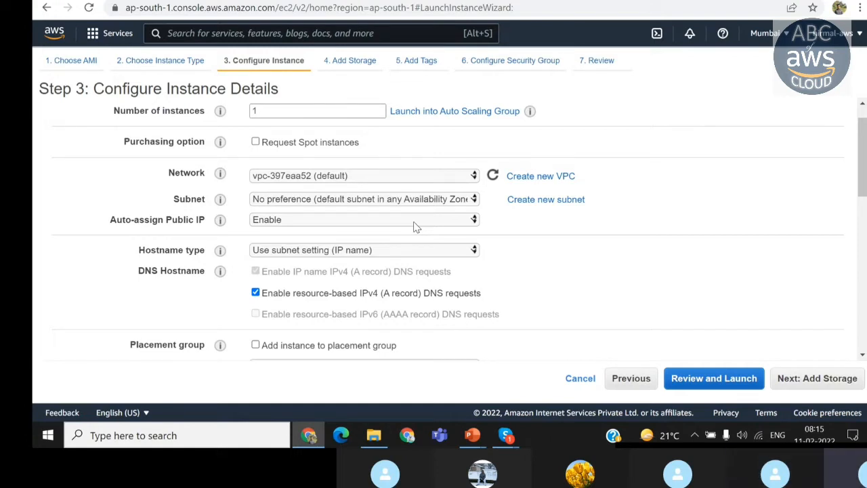
pyautogui.scroll(-6, 541, 287)
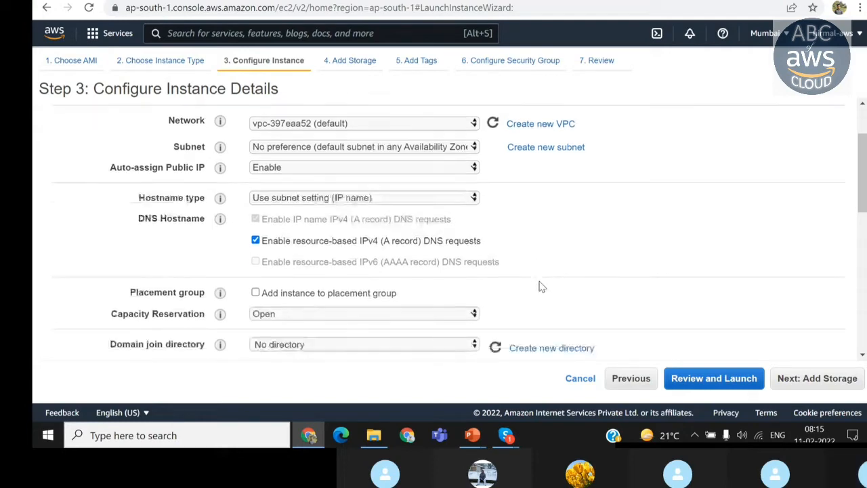
pyautogui.scroll(-3, 541, 286)
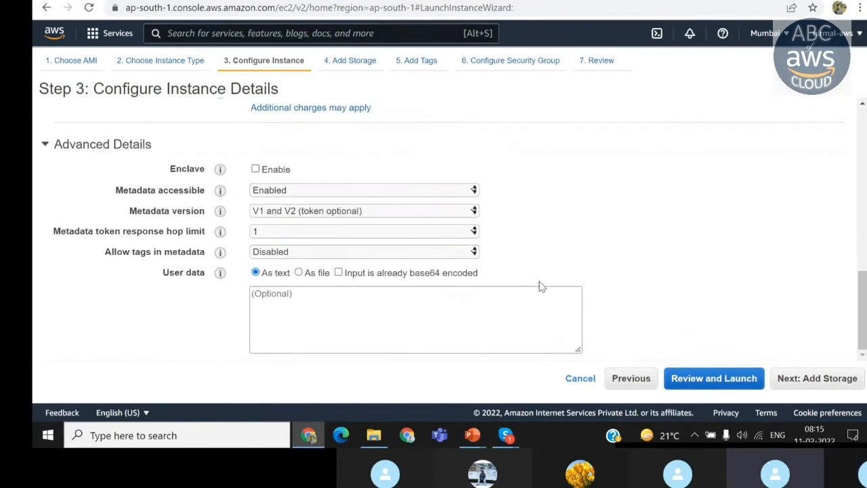
pyautogui.scroll(5, 541, 286)
pyautogui.scroll(3, 541, 287)
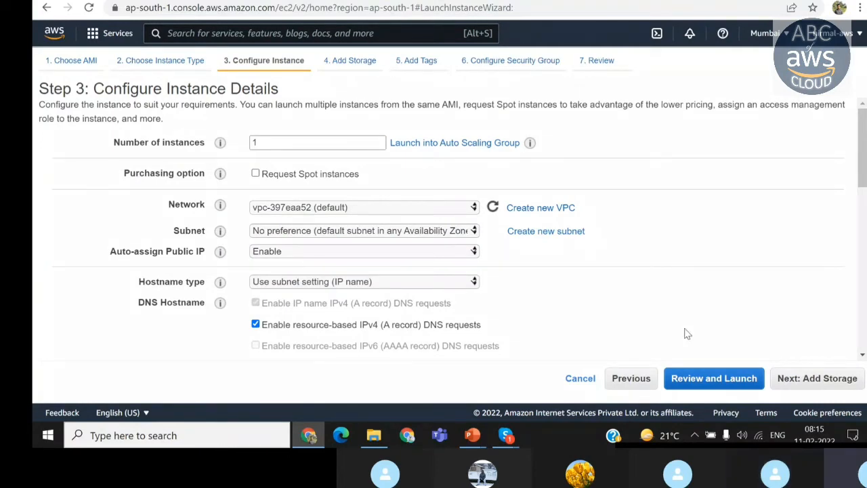
pyautogui.scroll(-3, 686, 334)
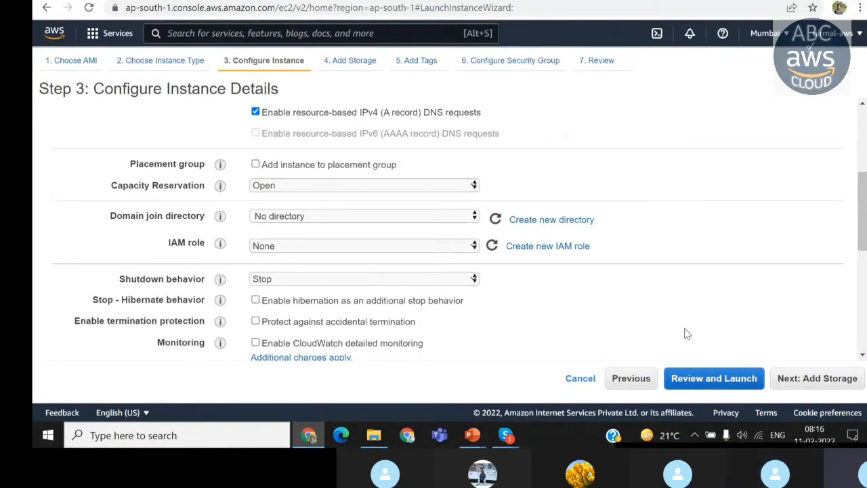
pyautogui.scroll(3, 686, 333)
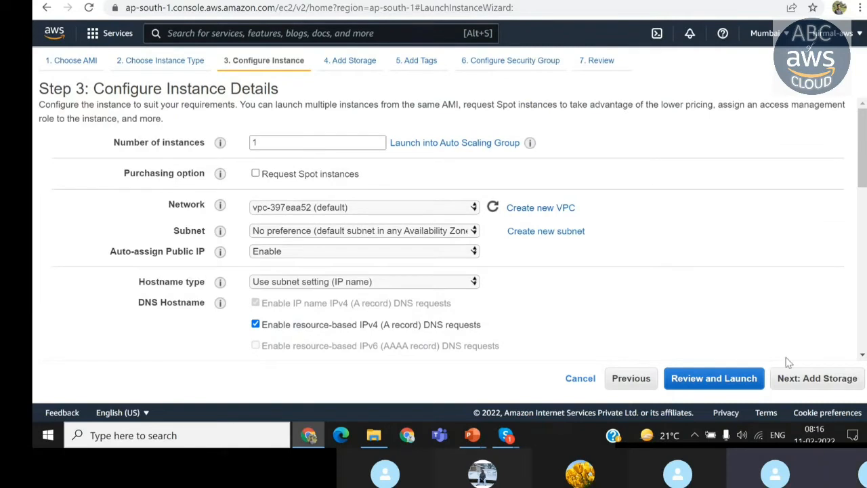
pyautogui.click(830, 380)
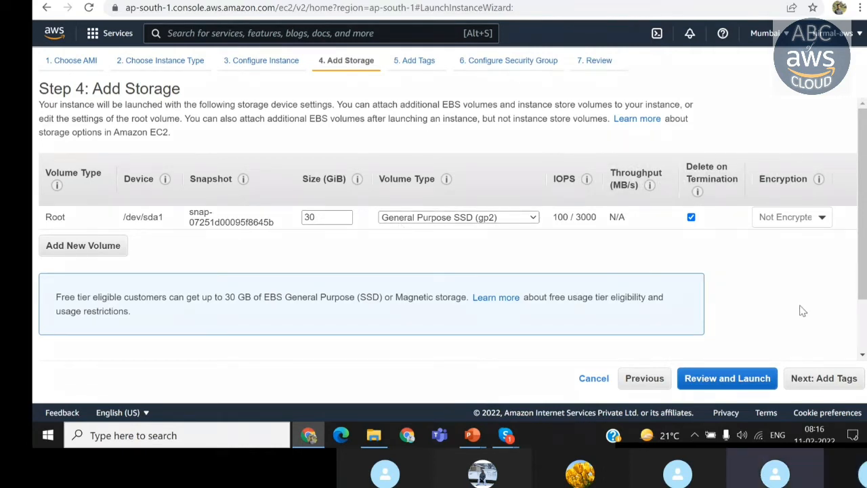
pyautogui.click(838, 383)
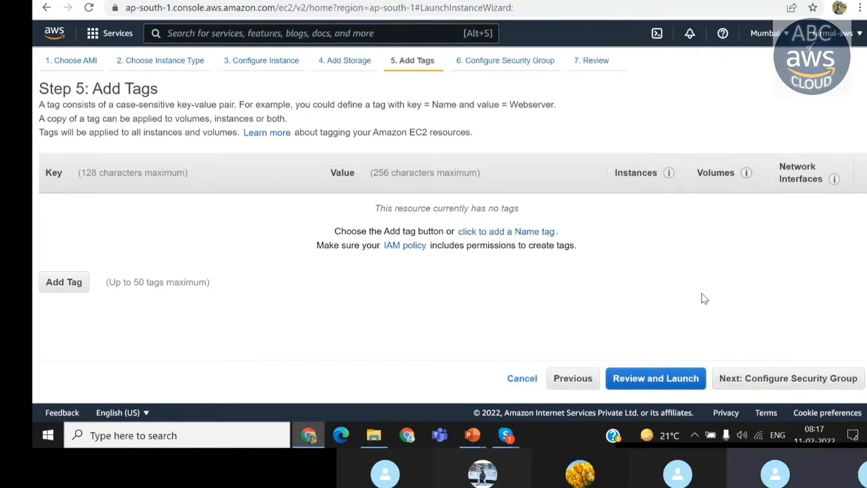
# Add a tag with key env and value dev, and proceed to configuring the security group
pyautogui.click(64, 282)
pyautogui.click(180, 211)
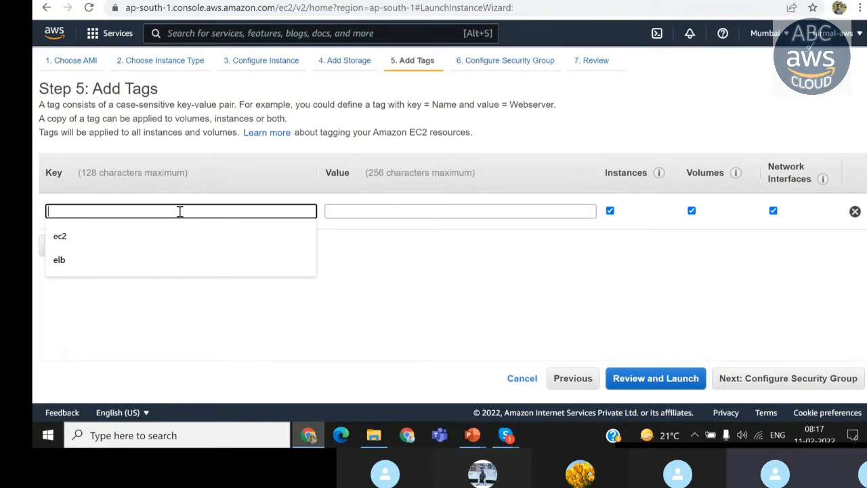
pyautogui.write('env')
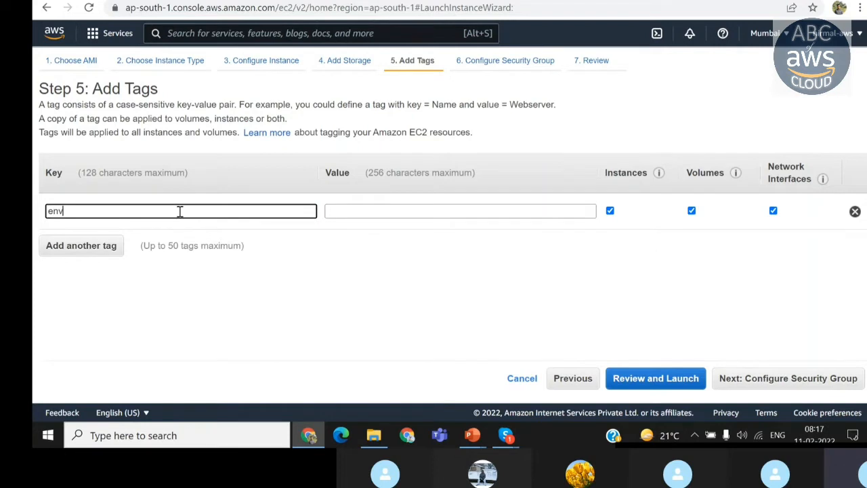
pyautogui.click(467, 213)
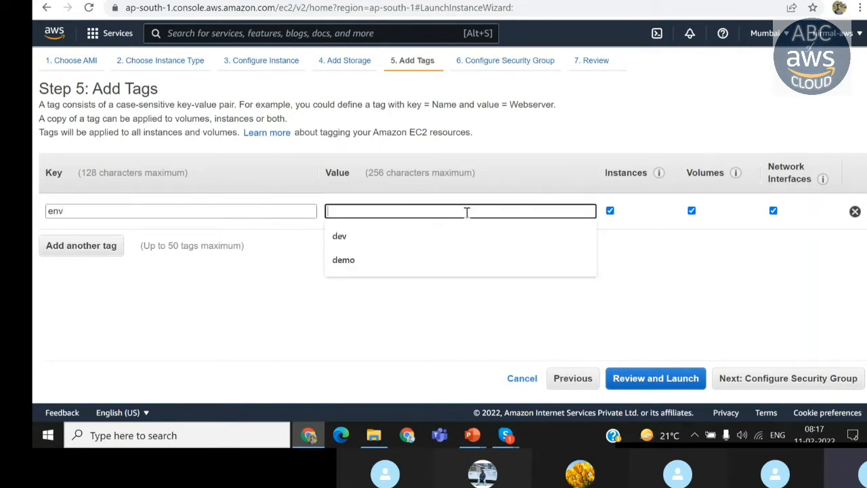
pyautogui.click(397, 235)
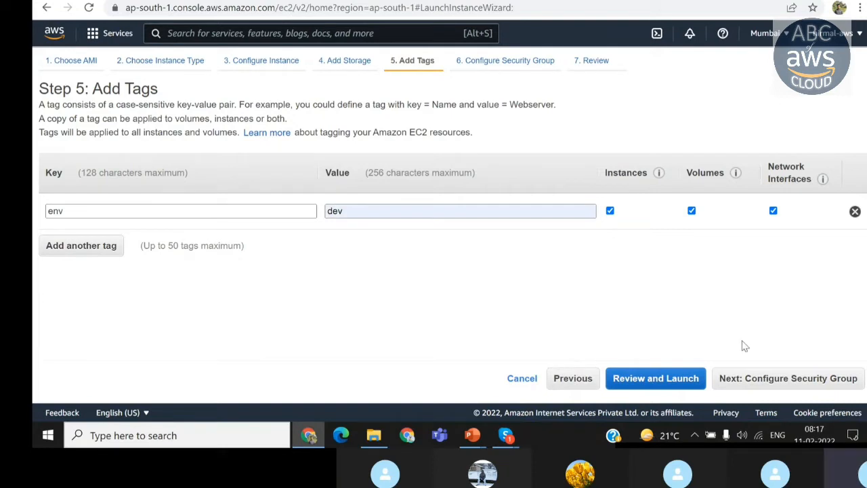
pyautogui.click(820, 381)
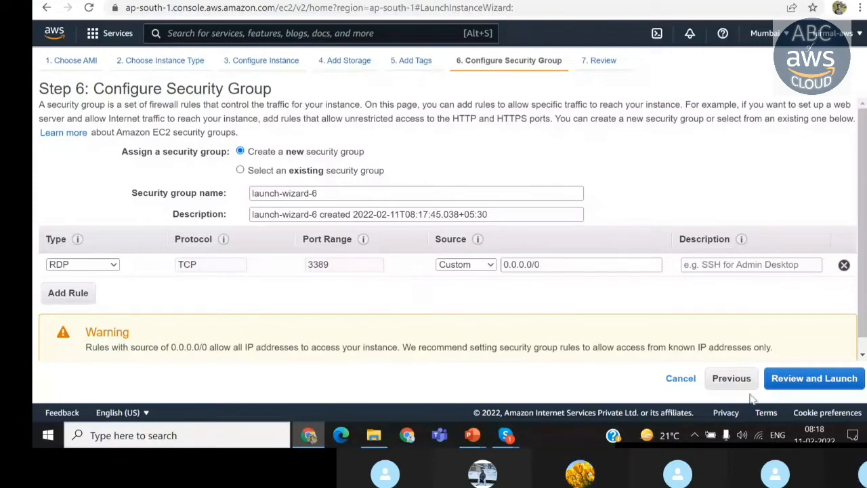
pyautogui.click(732, 378)
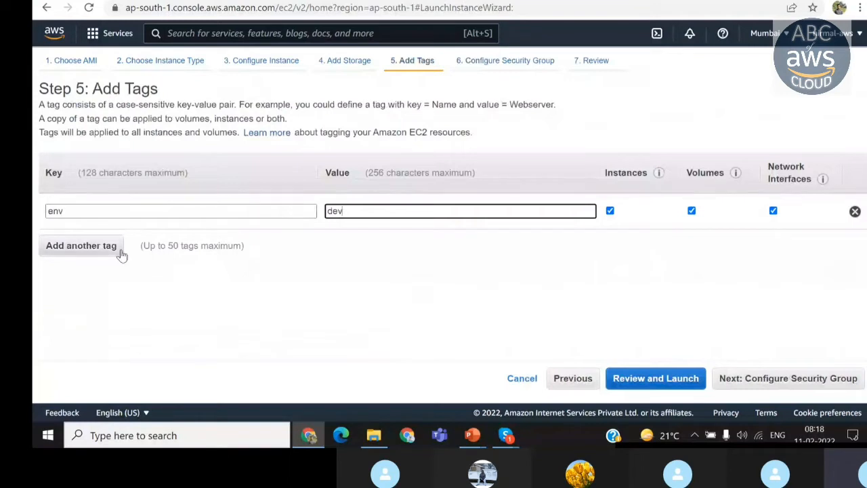
pyautogui.click(110, 247)
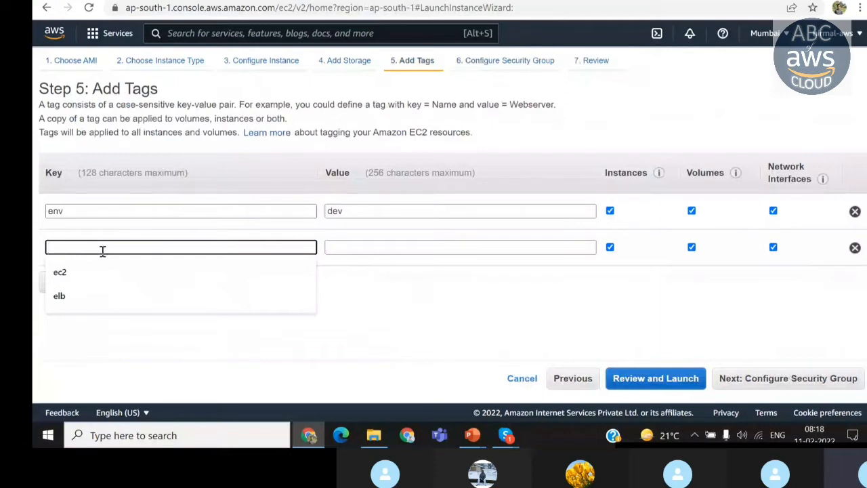
pyautogui.click(371, 333)
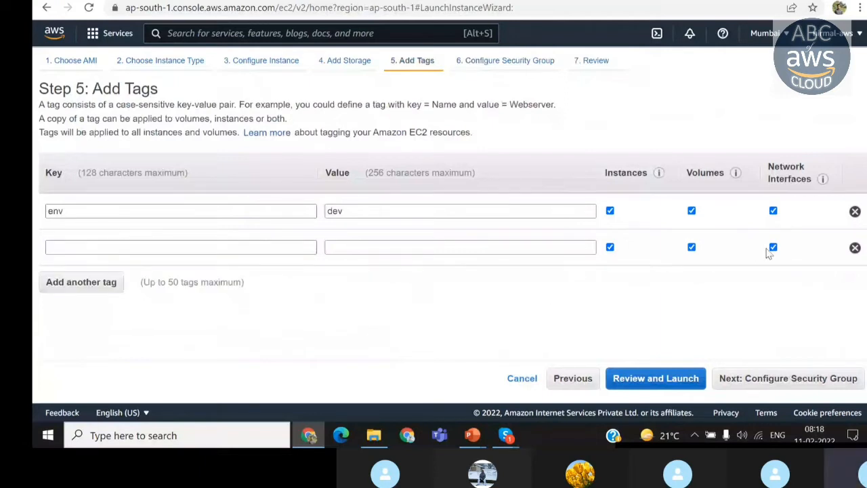
pyautogui.click(854, 248)
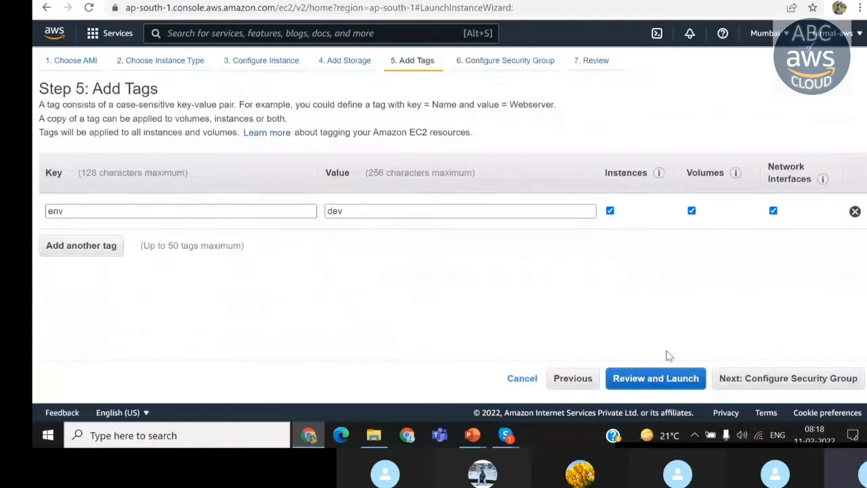
pyautogui.click(805, 379)
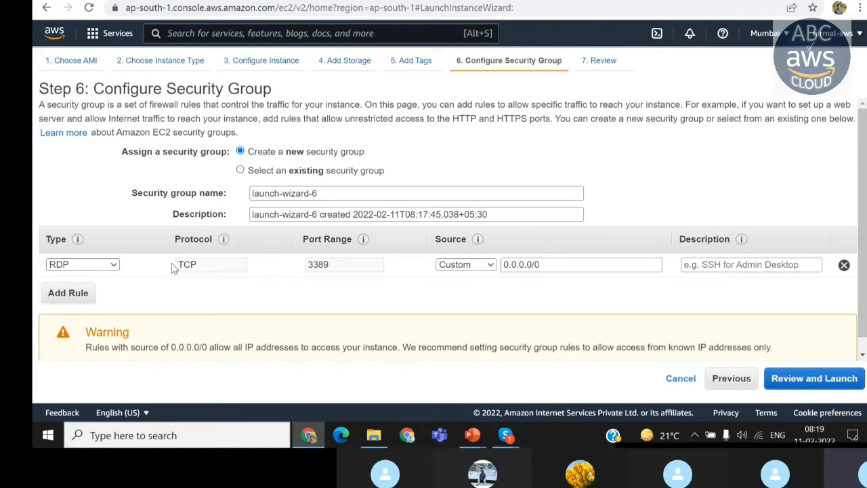
# Keep the new security group with its RDP rule on TCP port 3389 from 0.0.0.0/0, and proceed to the launch review
pyautogui.doubleClick(316, 266)
pyautogui.click(341, 271)
pyautogui.click(570, 265)
pyautogui.click(615, 304)
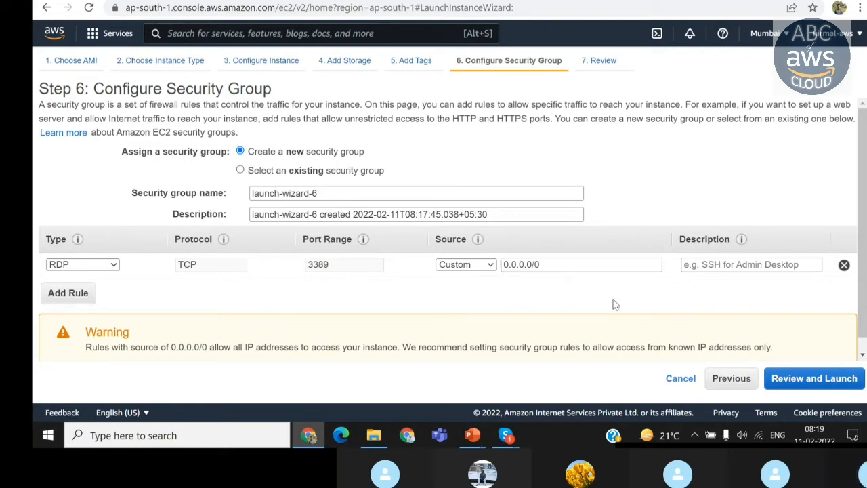
pyautogui.click(826, 385)
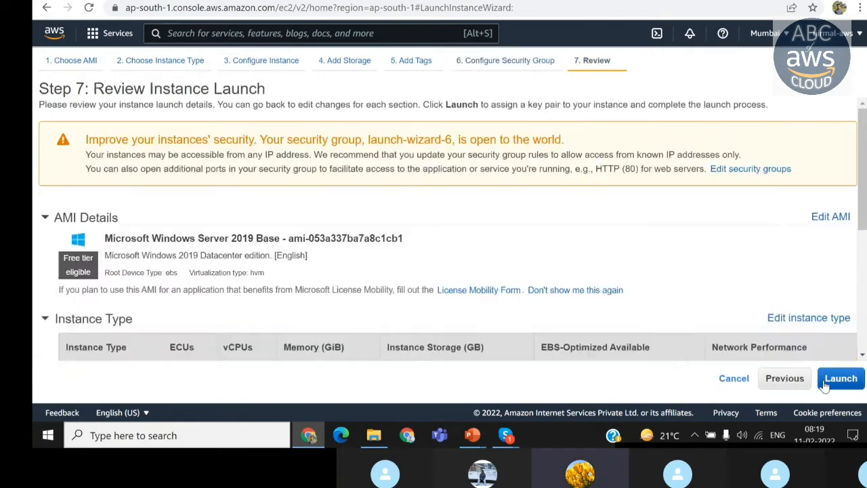
# Look over the launch review, go back to recheck the RDP rule's port and source, and return to the review
pyautogui.scroll(-1, 694, 276)
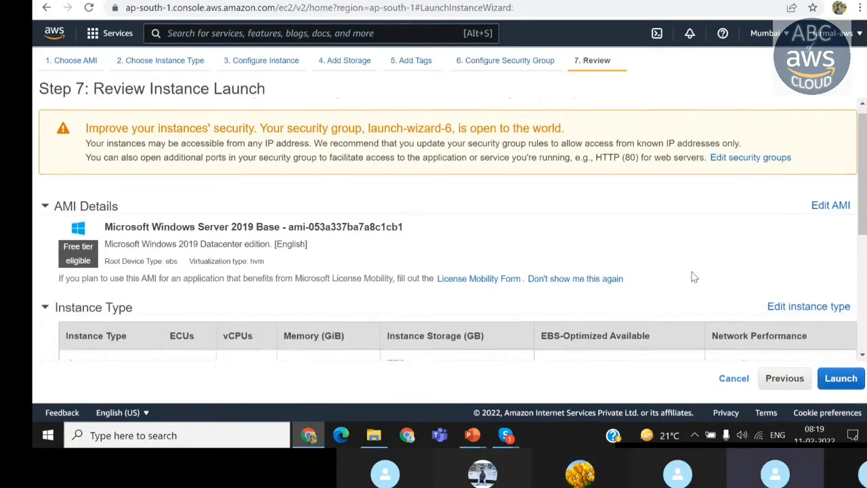
pyautogui.scroll(-1, 694, 276)
pyautogui.scroll(2, 694, 277)
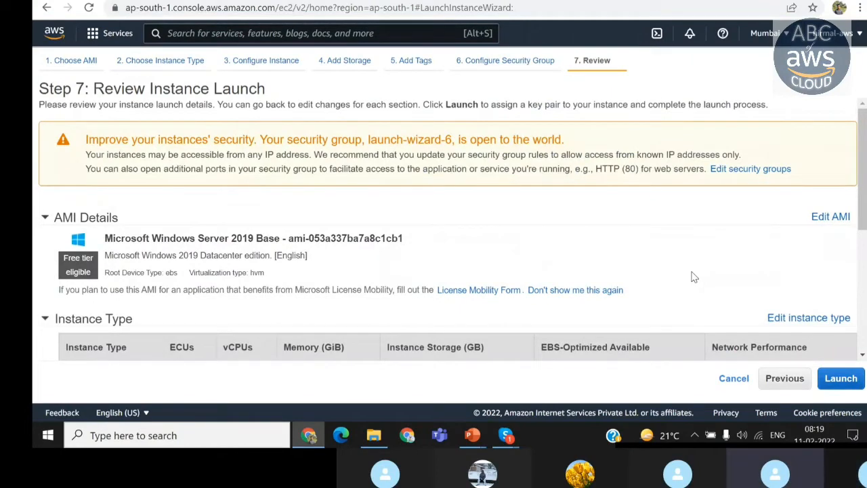
pyautogui.click(788, 381)
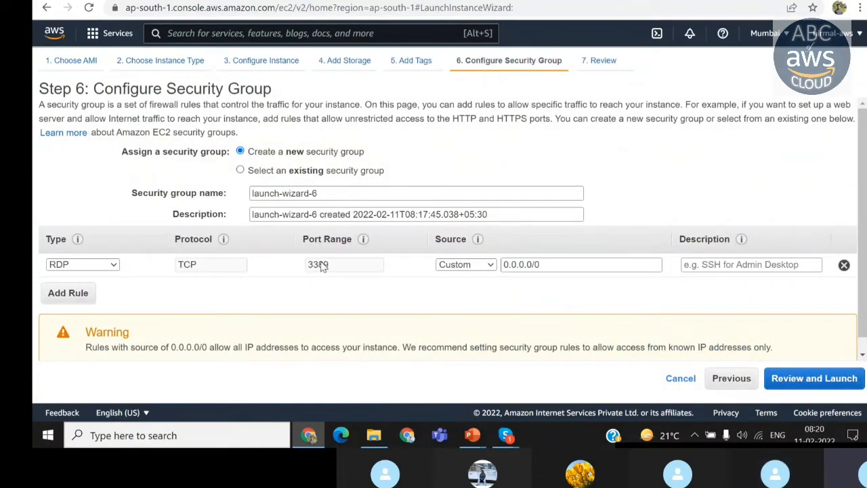
pyautogui.click(555, 265)
pyautogui.hotkey('shift', 'Left')
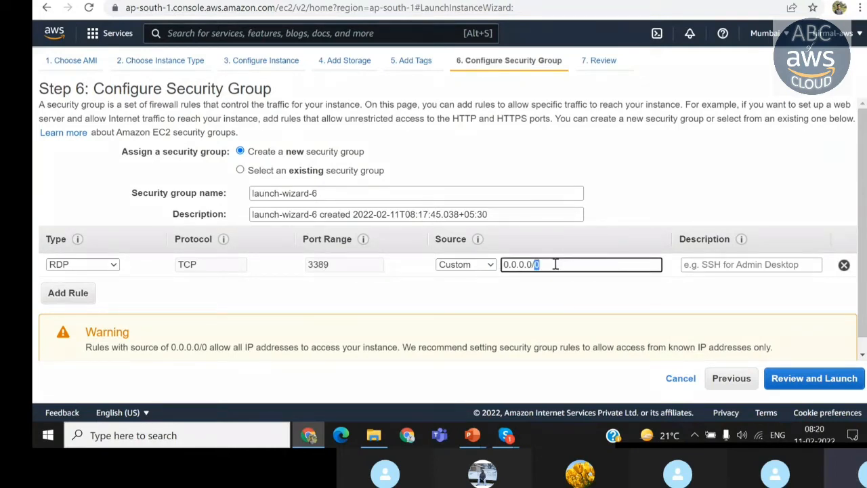
pyautogui.click(555, 264)
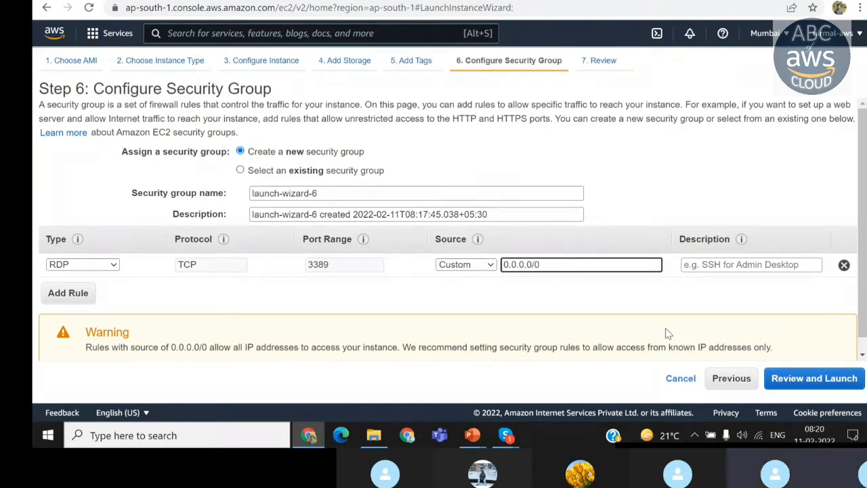
pyautogui.click(806, 378)
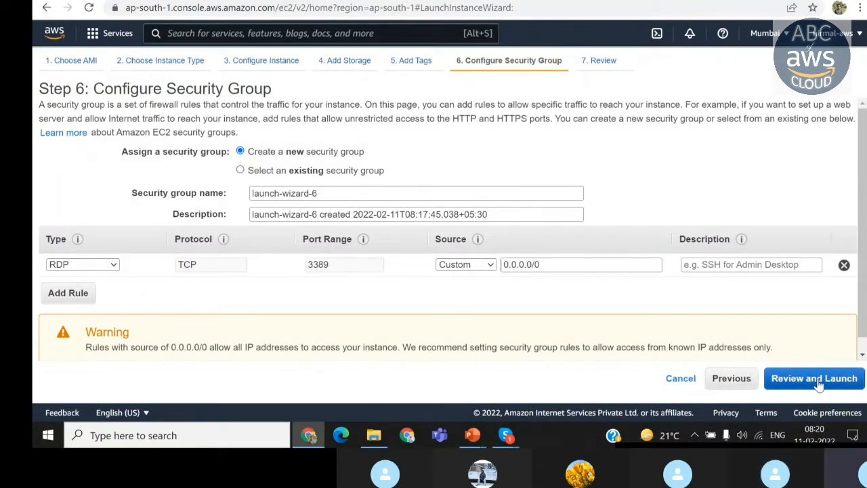
# Check the instance type and security group in the launch summary, and start the launch to reach the key pair selection
pyautogui.scroll(-2, 730, 287)
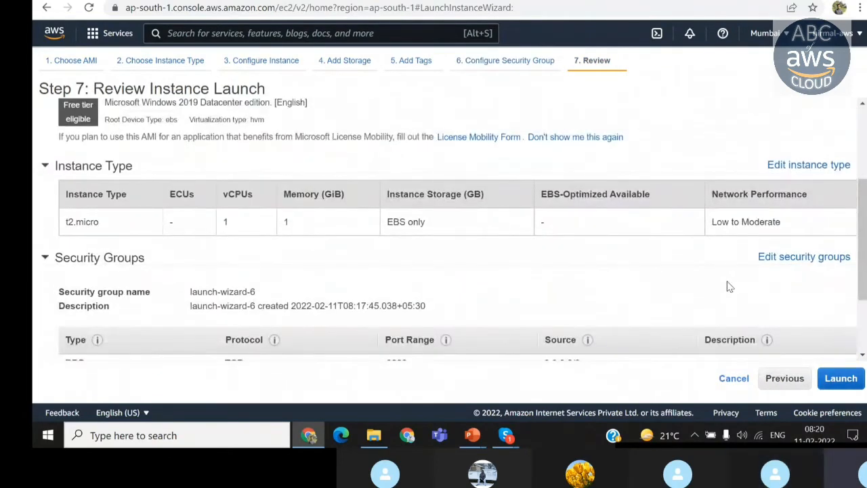
pyautogui.scroll(-1, 730, 287)
pyautogui.scroll(-1, 728, 285)
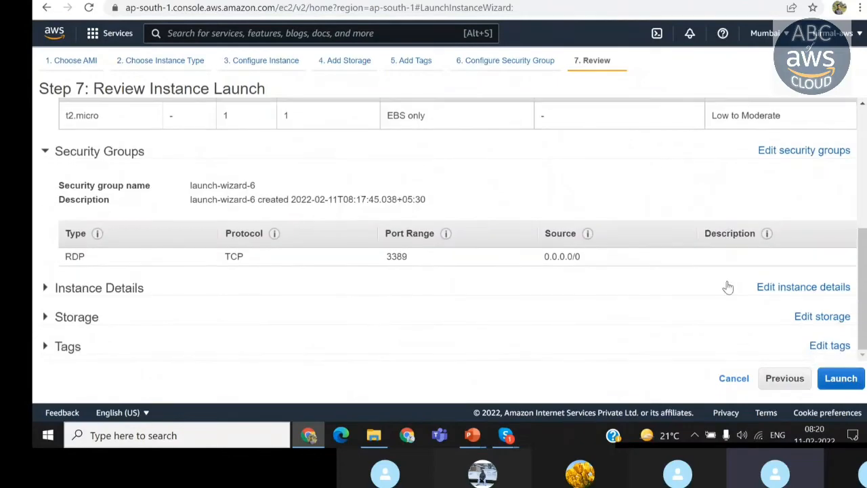
pyautogui.scroll(5, 728, 287)
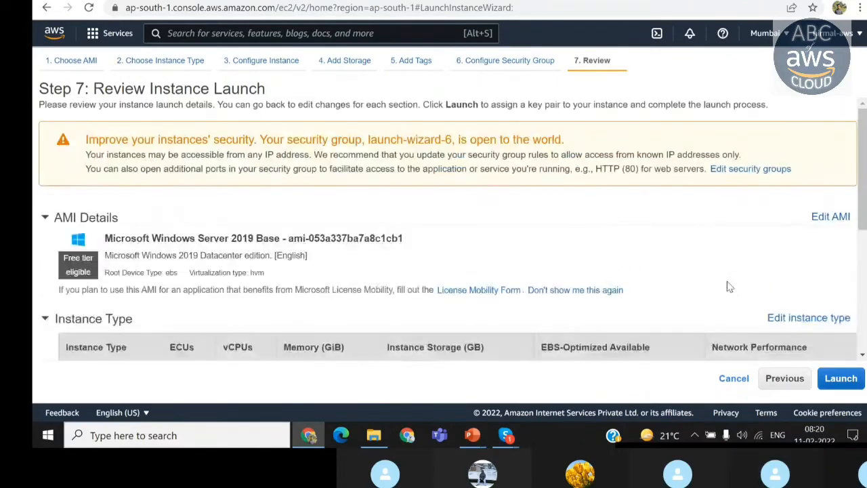
pyautogui.click(849, 384)
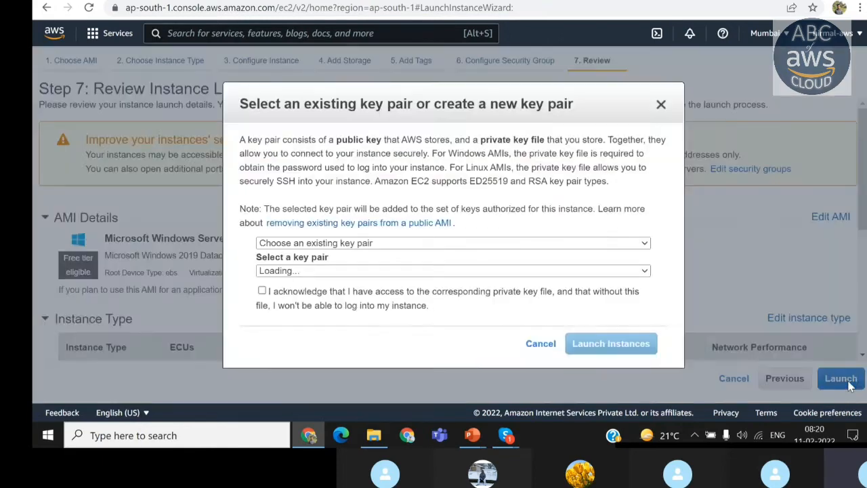
# Choose to create a new key pair, keep the RSA type, and name it my-windows
pyautogui.click(387, 245)
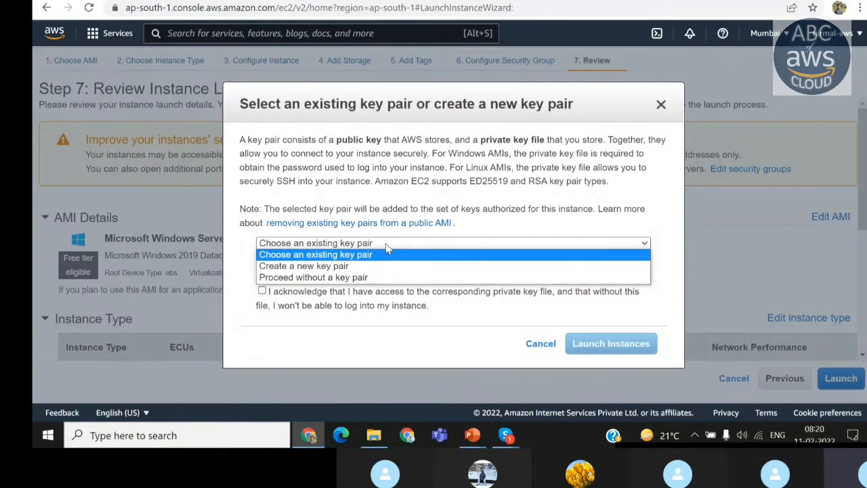
pyautogui.click(372, 266)
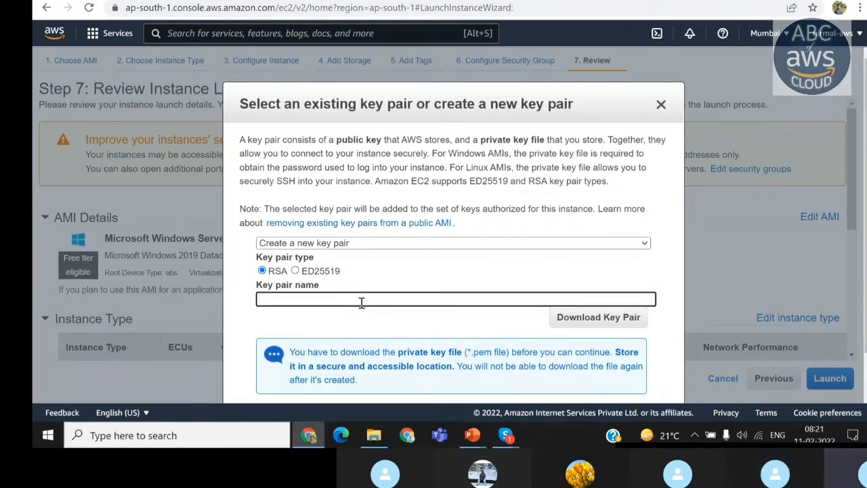
pyautogui.write('my')
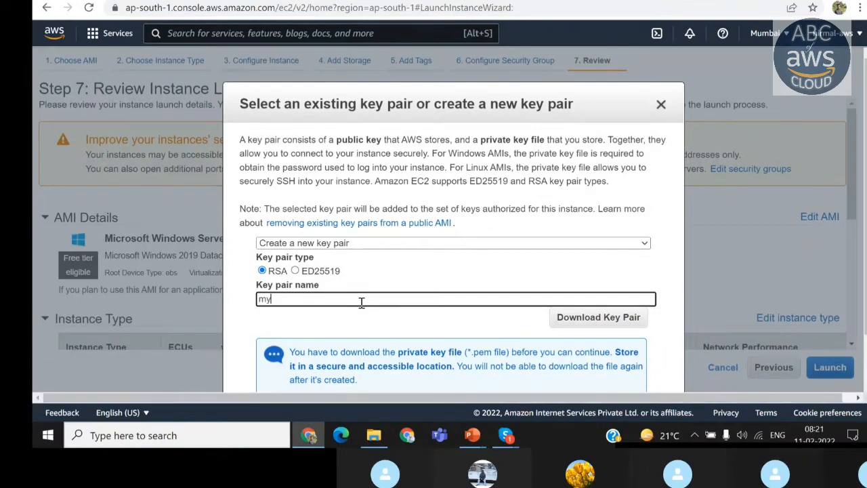
pyautogui.write('-windows')
pyautogui.scroll(-1, 515, 276)
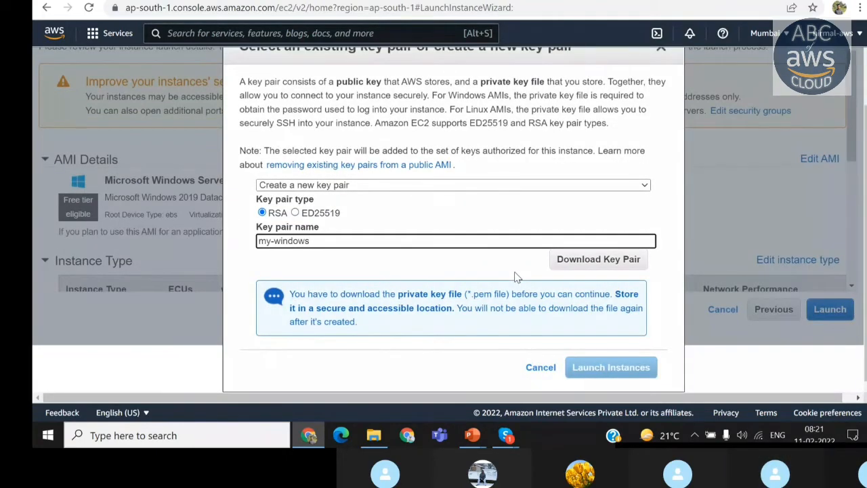
pyautogui.scroll(1, 515, 276)
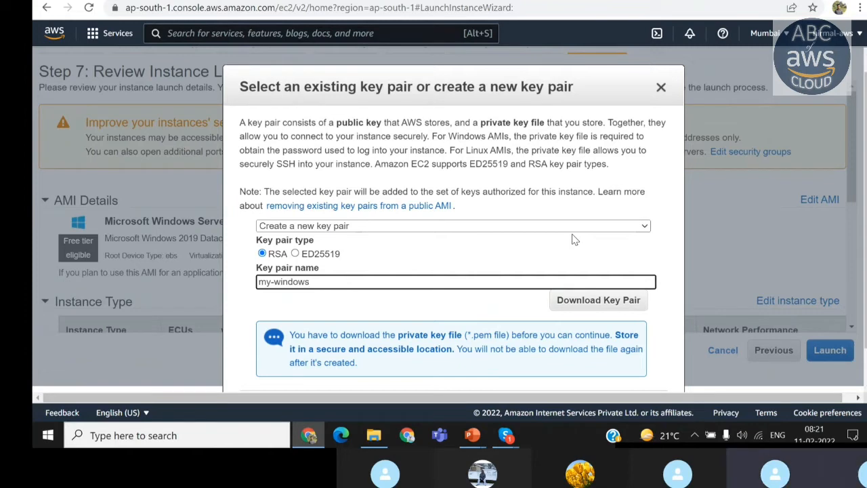
# Review the key pair options, keep creating a new RSA key pair named my-windows, and download its private key file
pyautogui.scroll(-1, 572, 238)
pyautogui.scroll(-1, 573, 238)
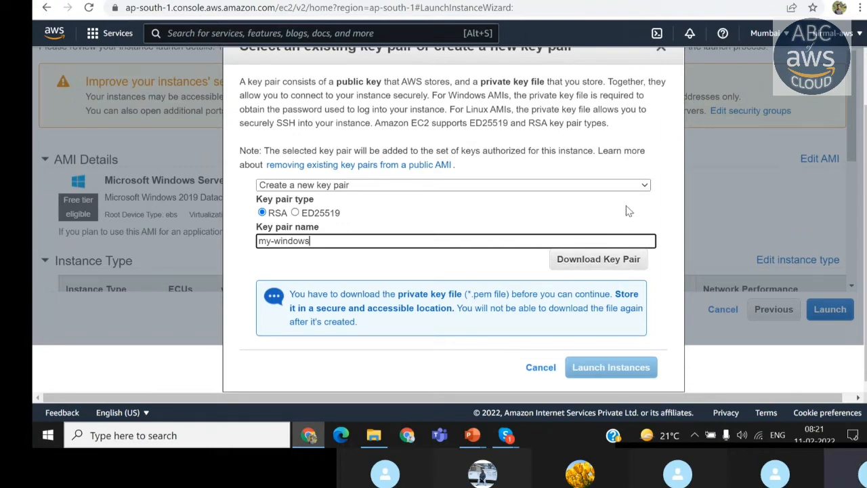
pyautogui.click(623, 186)
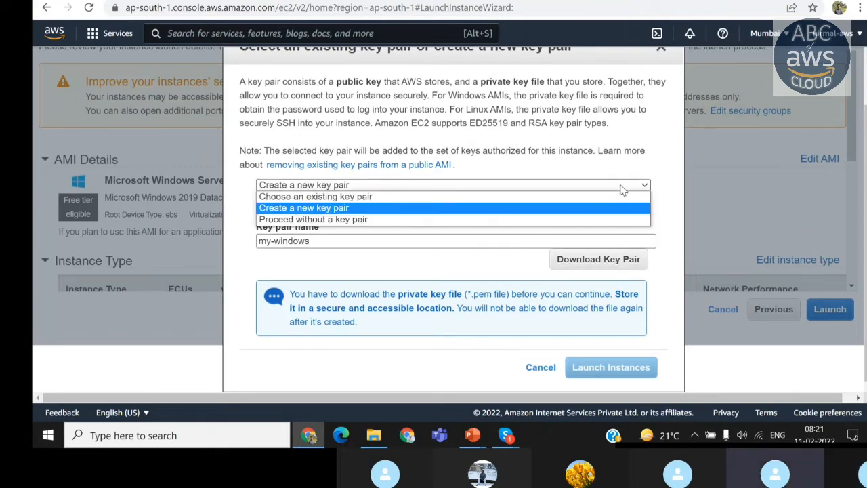
pyautogui.click(663, 170)
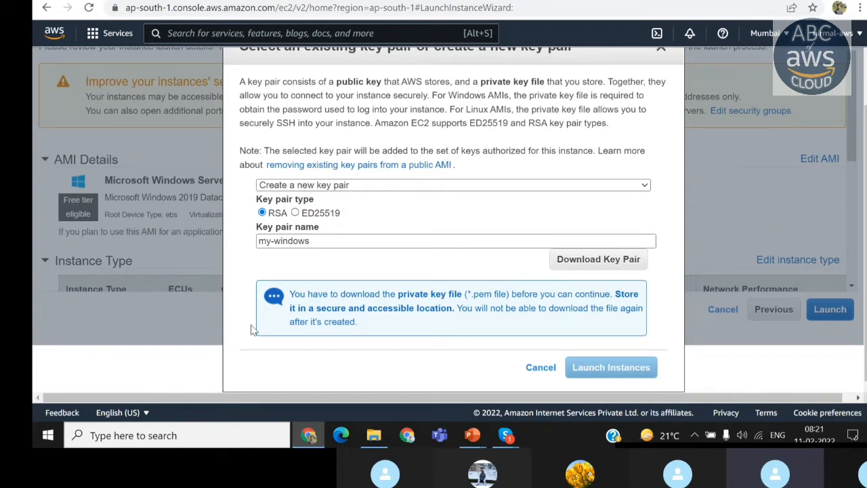
pyautogui.doubleClick(321, 243)
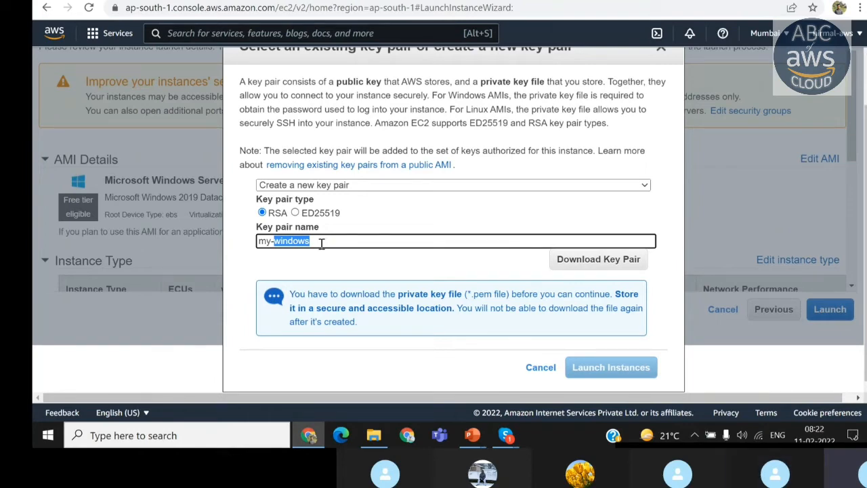
pyautogui.click(468, 223)
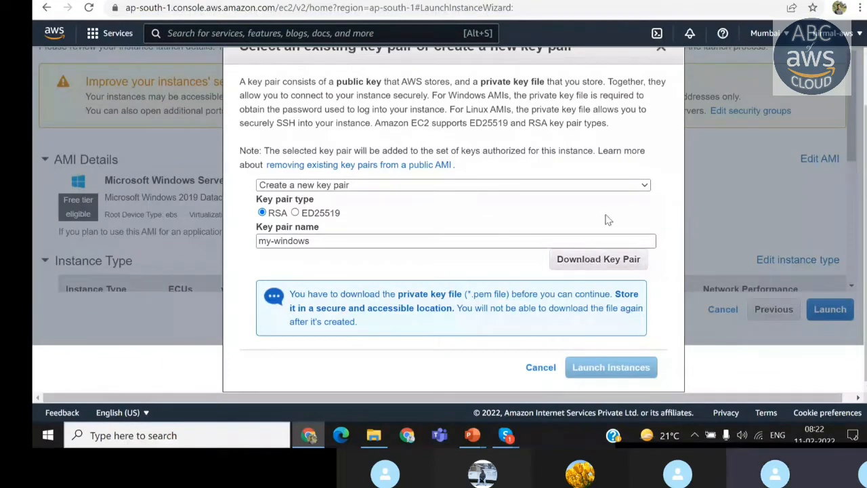
pyautogui.click(618, 189)
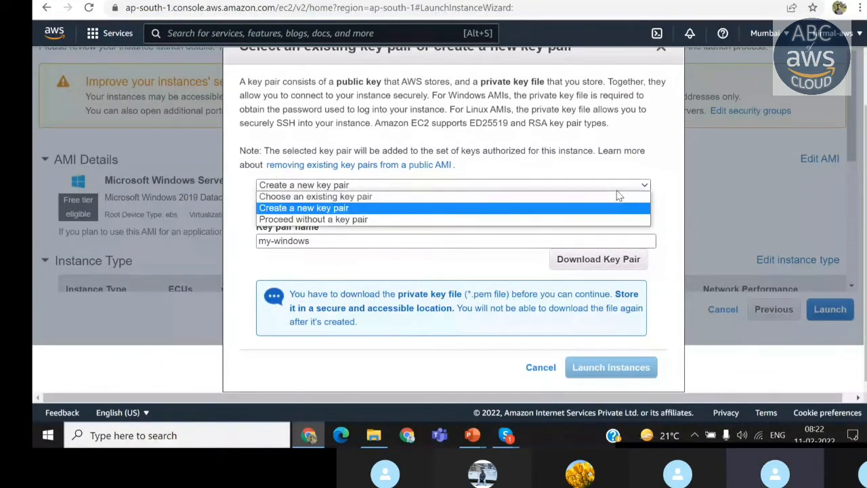
pyautogui.click(361, 208)
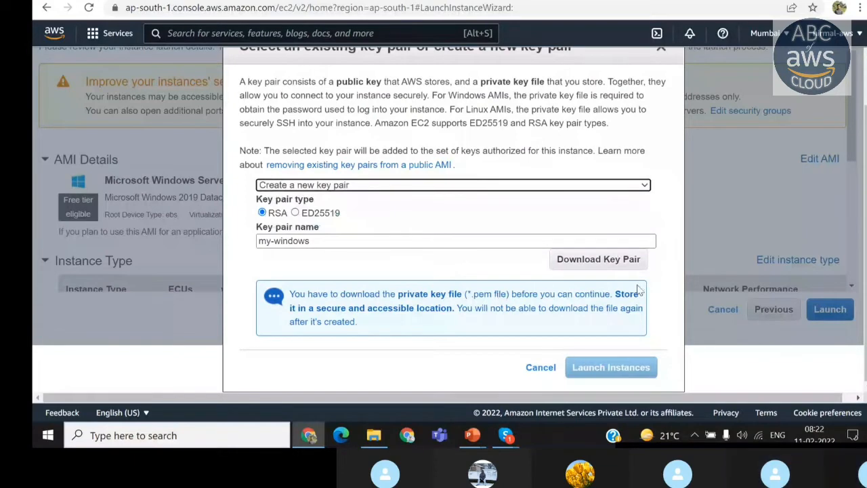
pyautogui.click(605, 265)
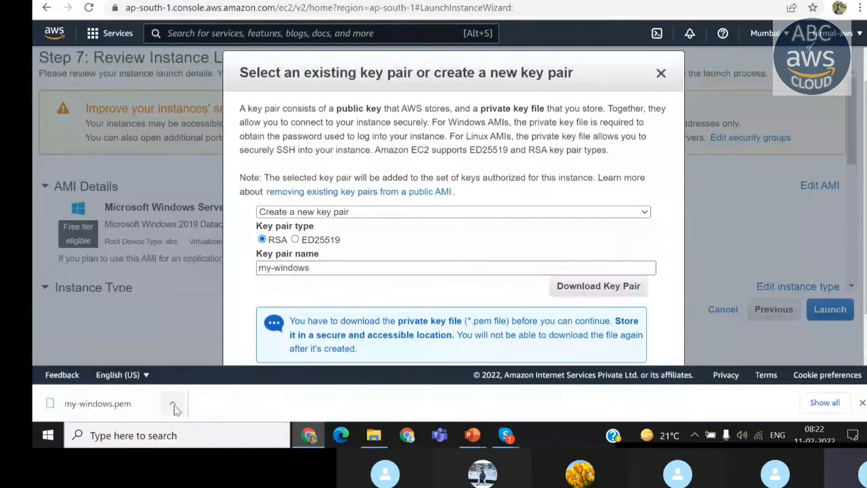
# Locate the downloaded my-windows.pem in its folder and place it in the key folder on the desktop
pyautogui.click(172, 403)
pyautogui.click(232, 364)
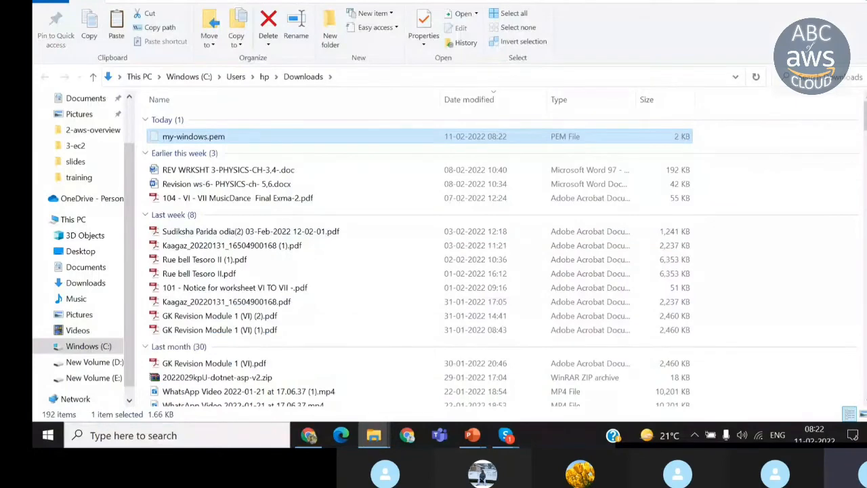
pyautogui.hotkey('alt', 'Tab')
pyautogui.hotkey('alt', 'Tab')
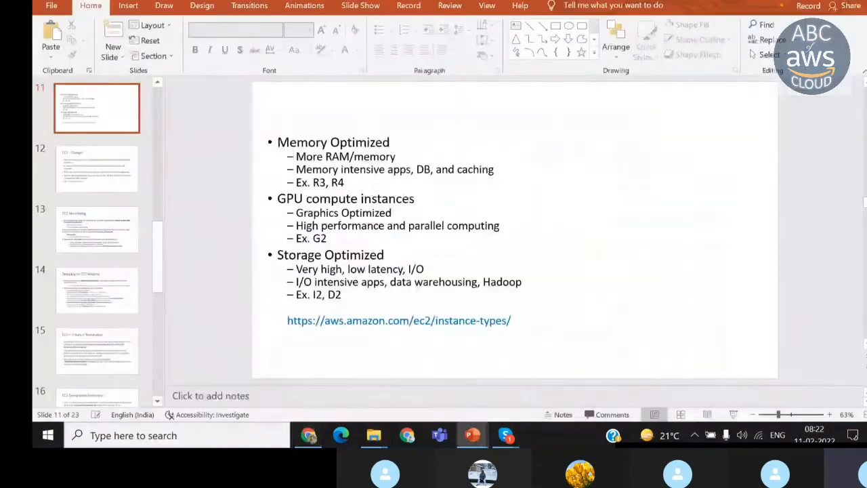
pyautogui.hotkey('alt', 'Tab')
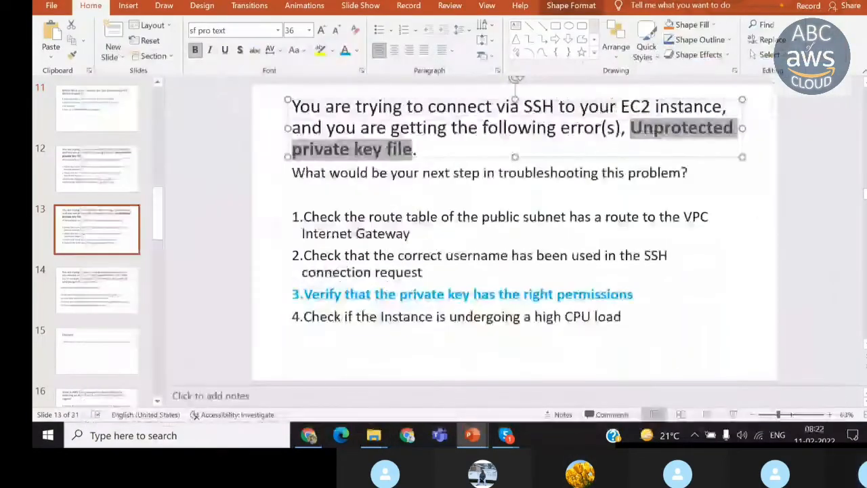
pyautogui.press('super+d')
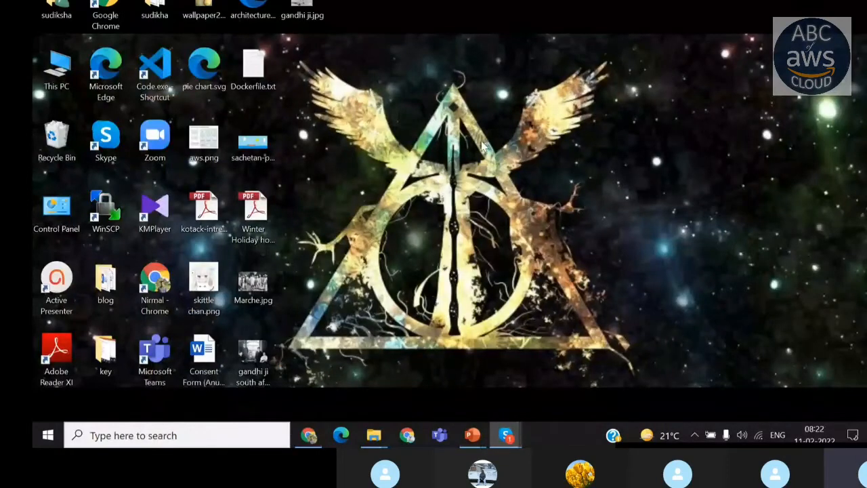
pyautogui.doubleClick(110, 349)
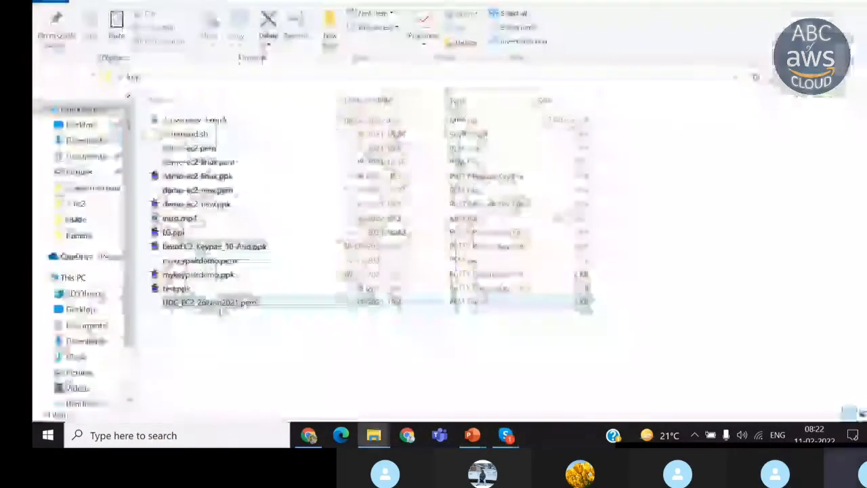
pyautogui.hotkey('ctrl', 'v')
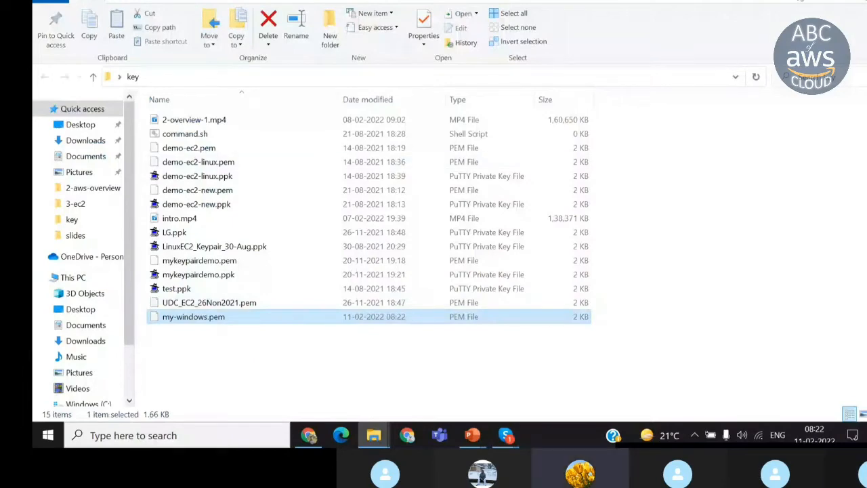
# Return to the AWS console in Chrome and launch the instance with the my-windows key pair
pyautogui.press('super+d')
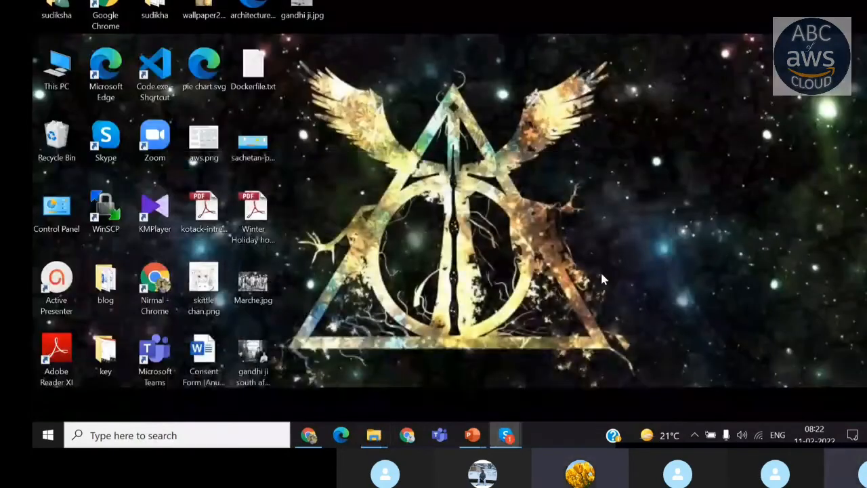
pyautogui.click(310, 436)
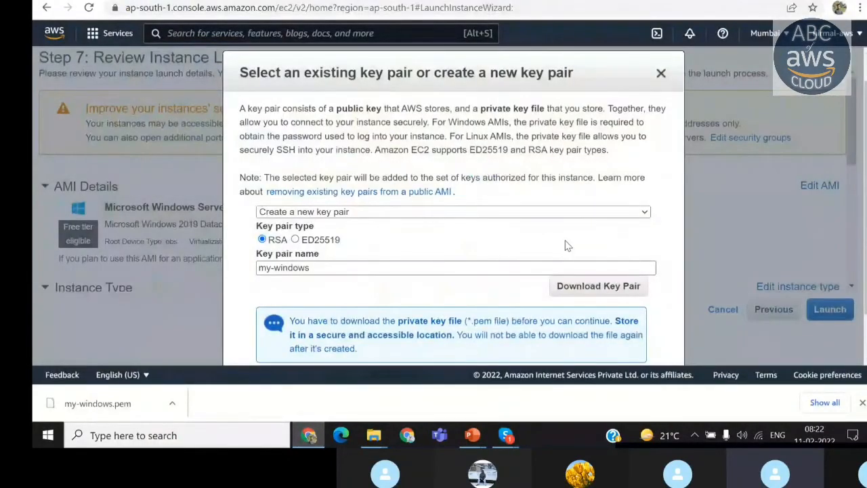
pyautogui.scroll(-1, 567, 246)
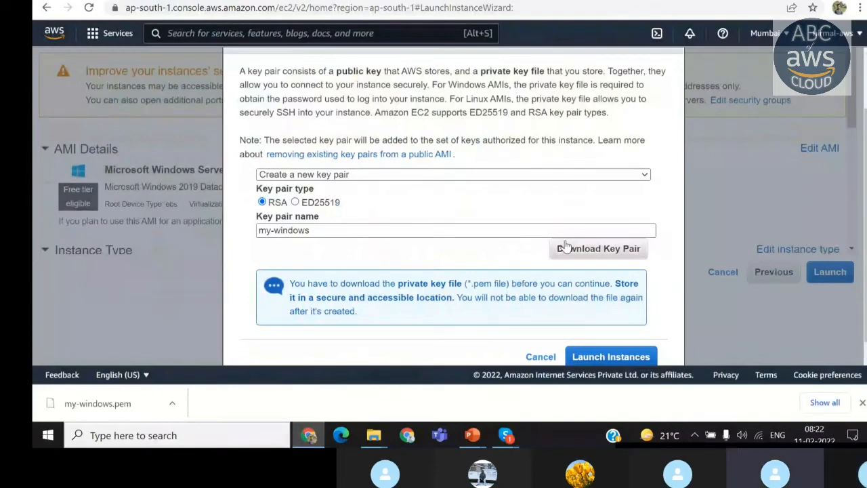
pyautogui.scroll(-1, 565, 245)
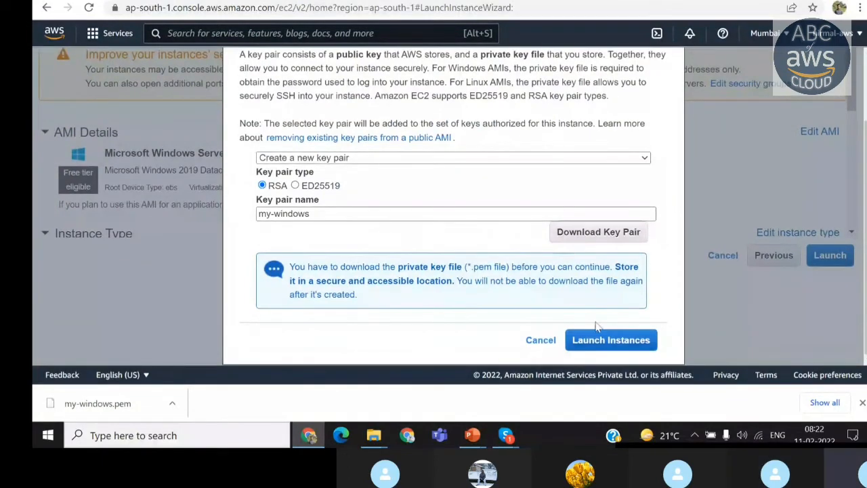
pyautogui.click(622, 343)
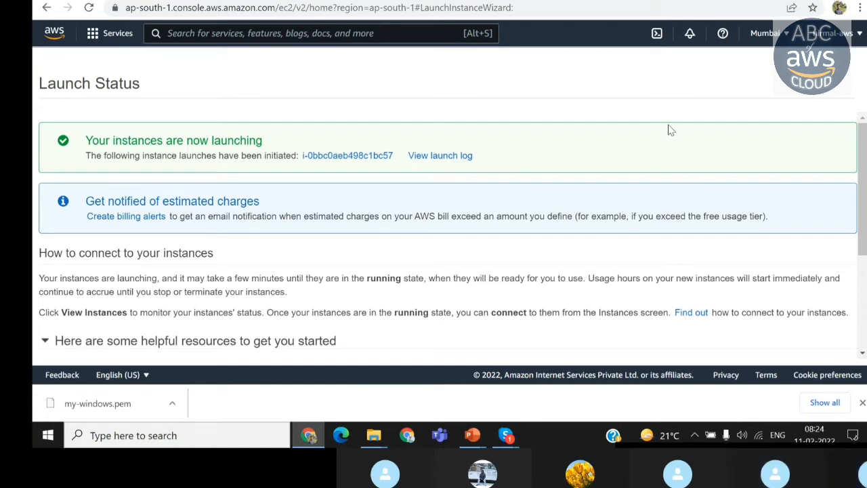
# Open the instances list from the launch status page and refresh it to update the new instance's status checks
pyautogui.scroll(-2, 670, 130)
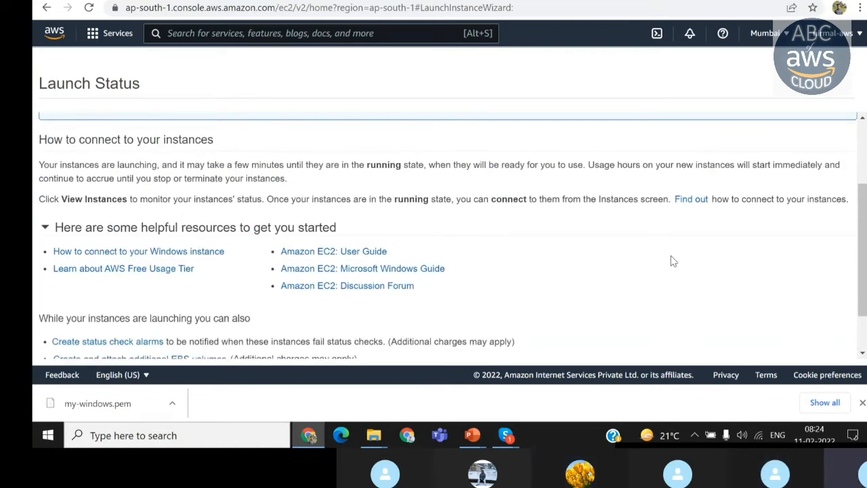
pyautogui.scroll(-1, 671, 261)
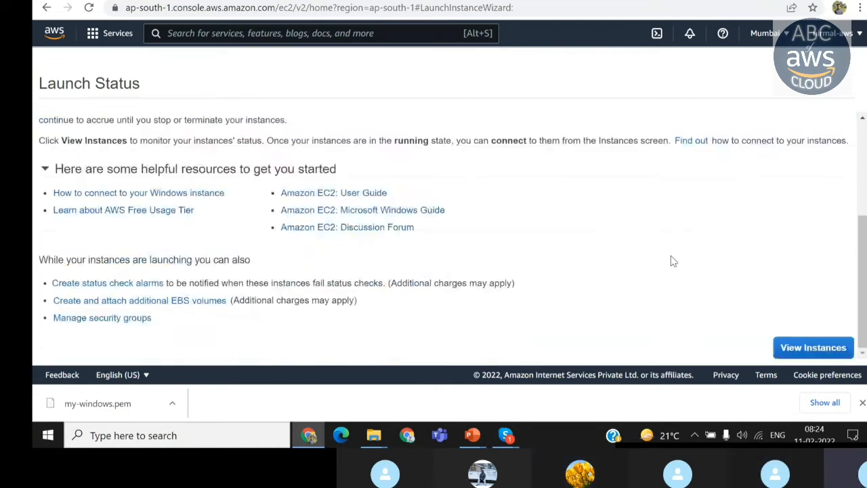
pyautogui.click(804, 352)
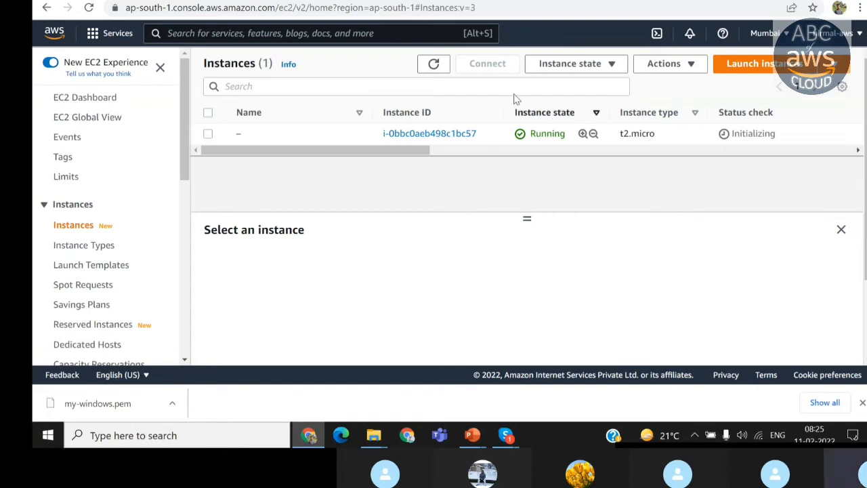
pyautogui.click(433, 70)
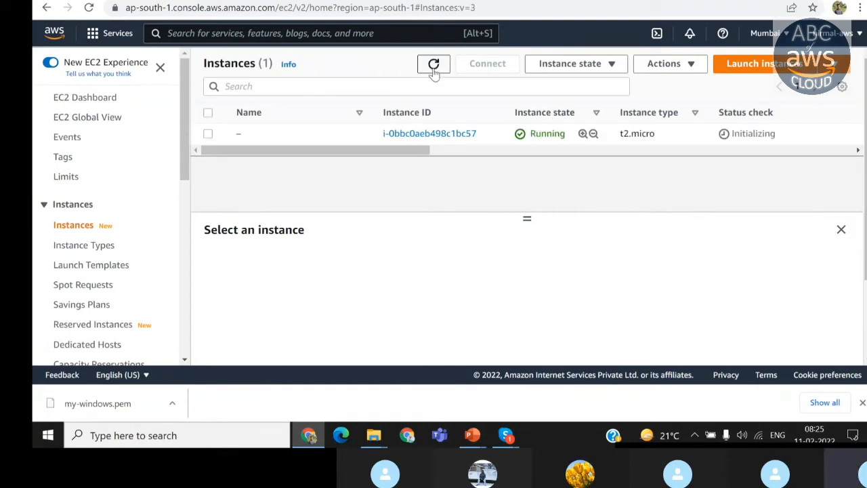
pyautogui.click(434, 71)
pyautogui.click(433, 70)
pyautogui.click(434, 66)
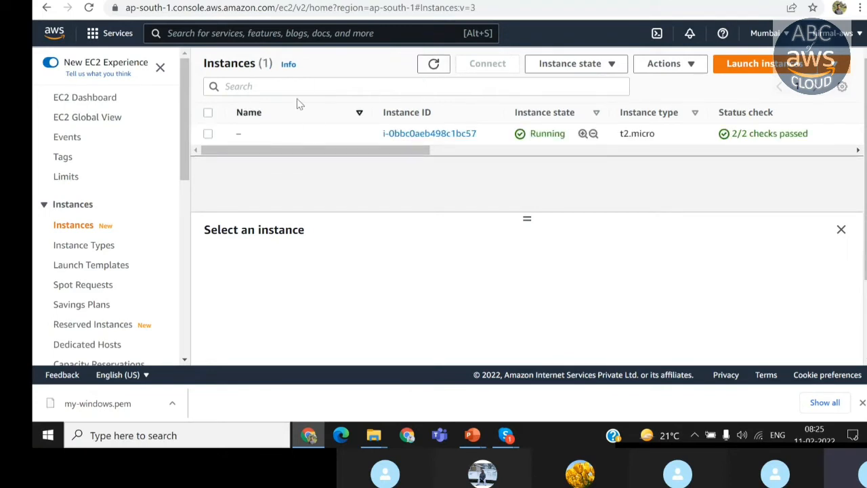
# Examine the new instance's state, status checks and details, view its summary page, and return to the instances list
pyautogui.doubleClick(547, 134)
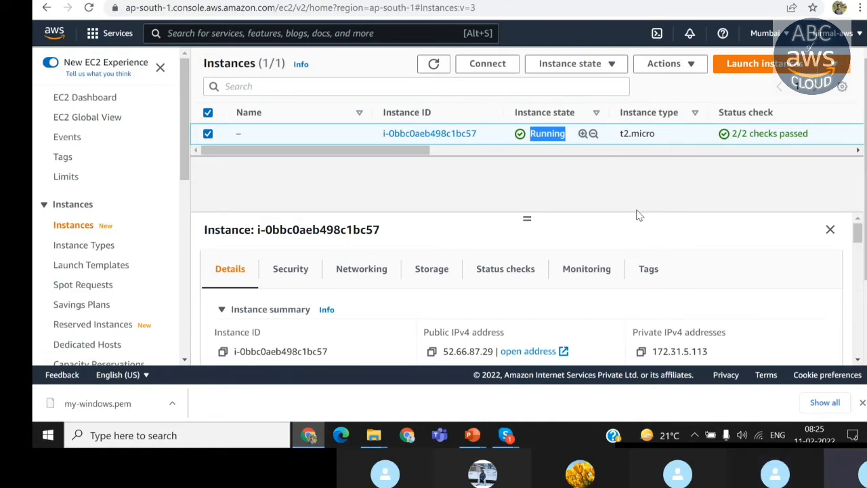
pyautogui.scroll(-6, 630, 242)
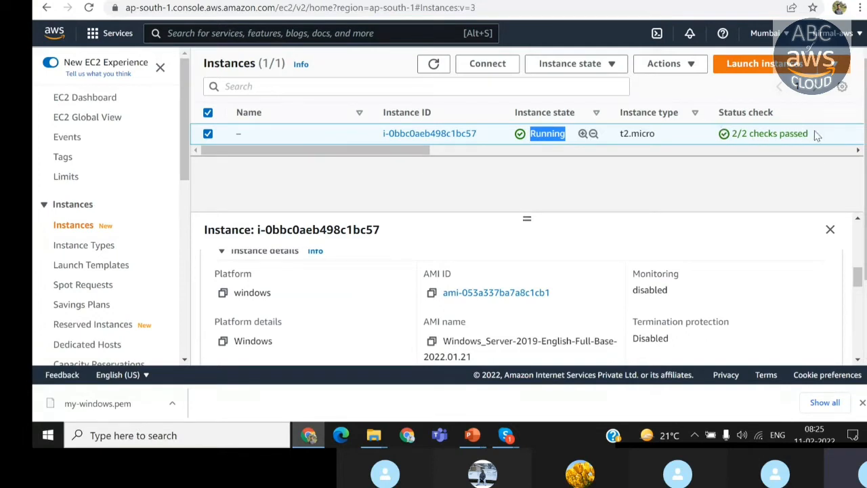
pyautogui.moveTo(816, 136); pyautogui.dragTo(721, 141)
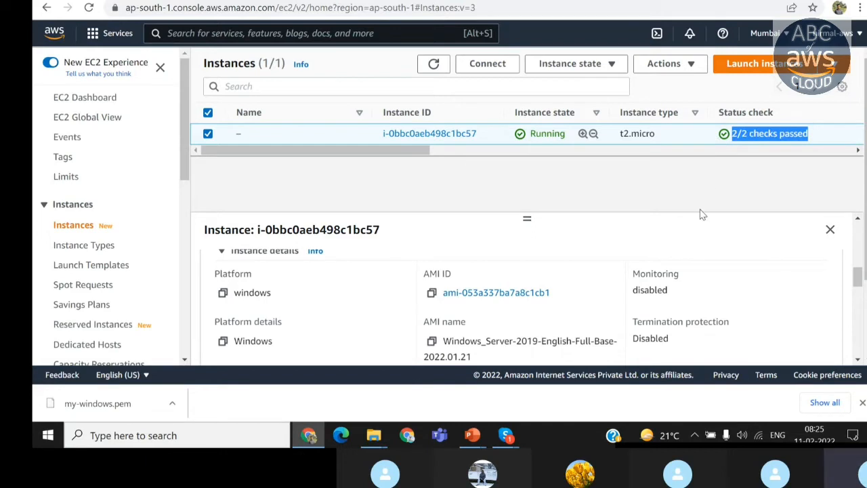
pyautogui.scroll(-3, 686, 269)
pyautogui.scroll(5, 685, 269)
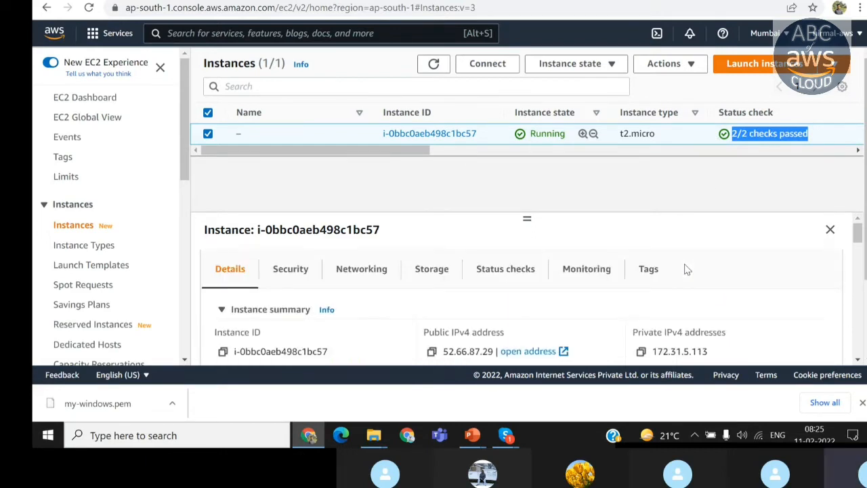
pyautogui.click(831, 230)
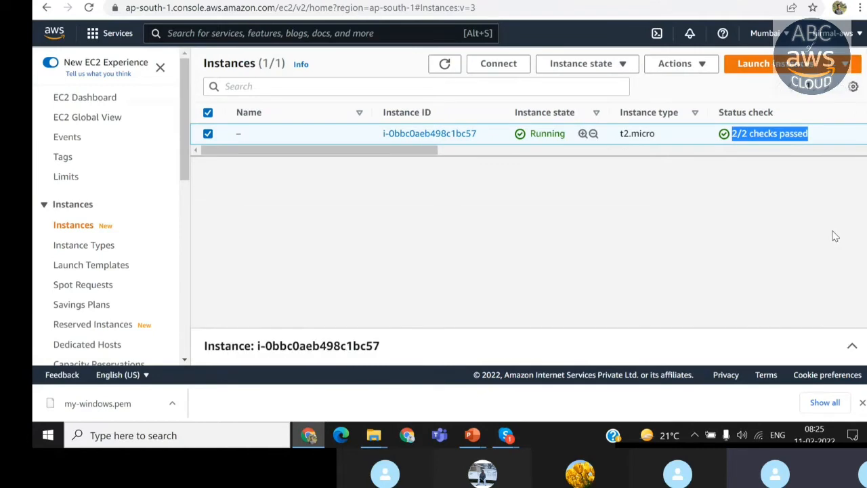
pyautogui.click(454, 138)
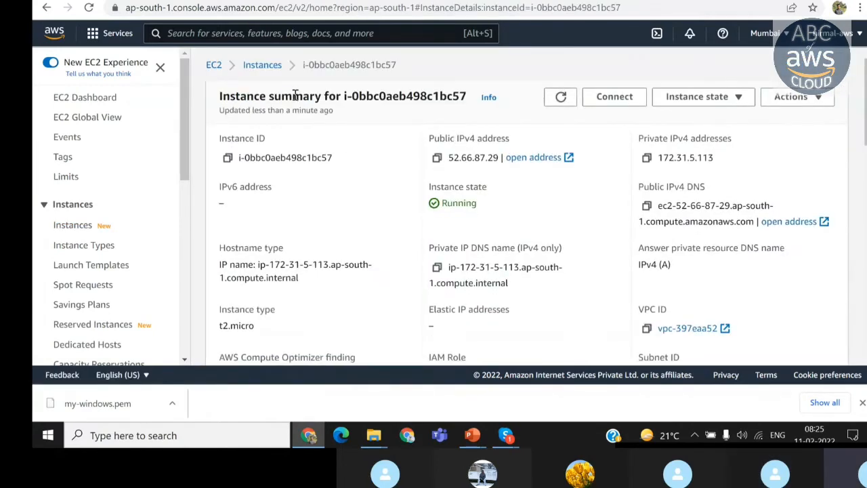
pyautogui.click(260, 66)
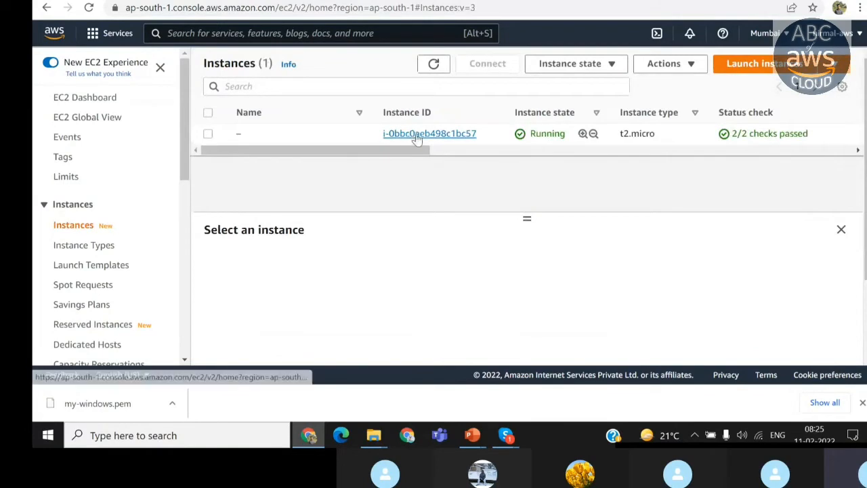
# Select the instance to recheck its status checks, view its connection options, and go back to the instances list
pyautogui.click(548, 132)
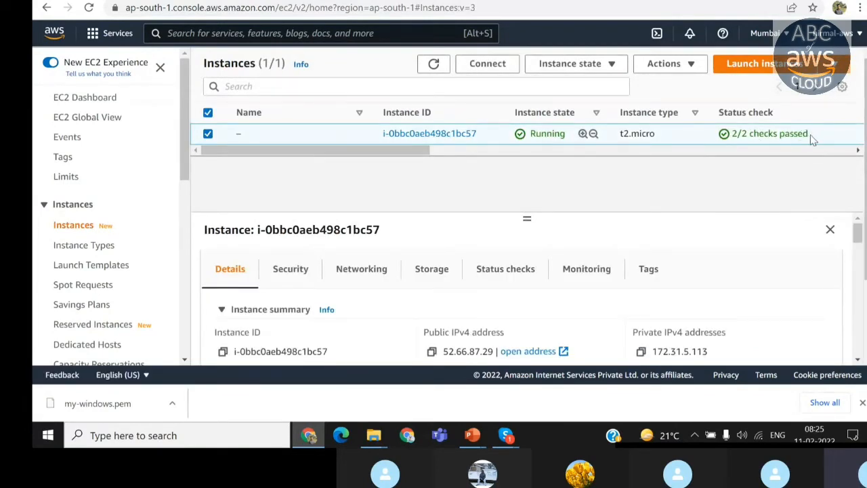
pyautogui.moveTo(813, 139); pyautogui.dragTo(732, 140)
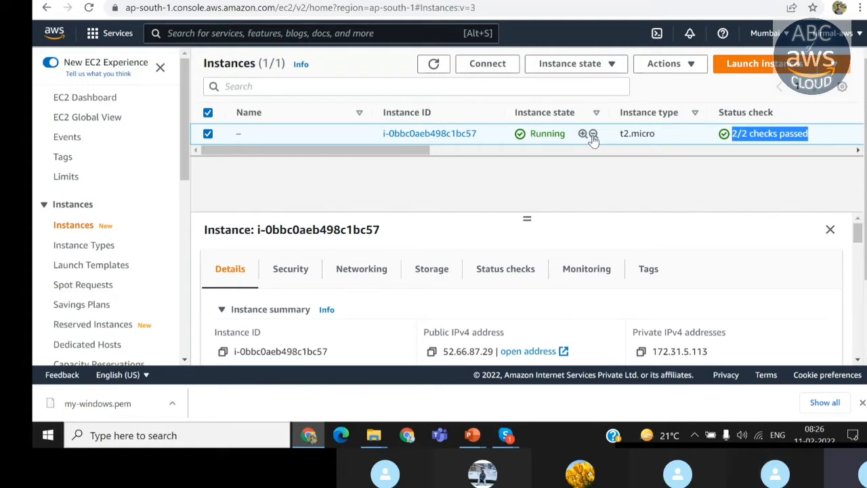
pyautogui.click(471, 64)
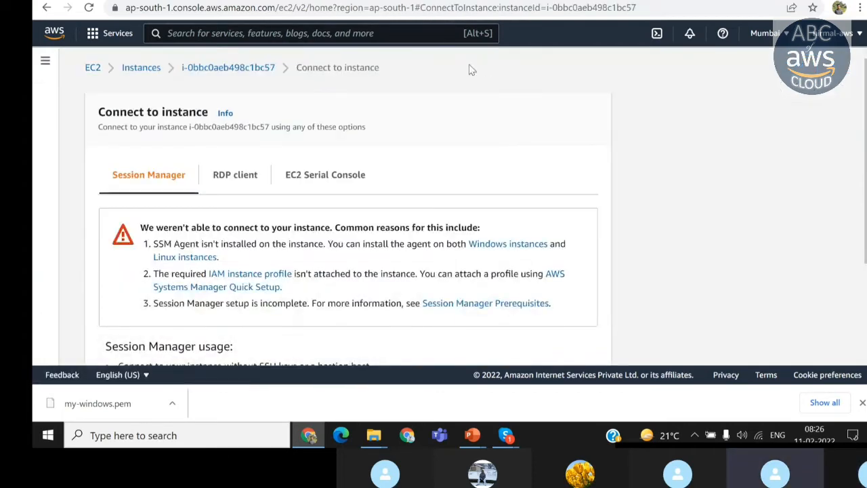
pyautogui.click(150, 69)
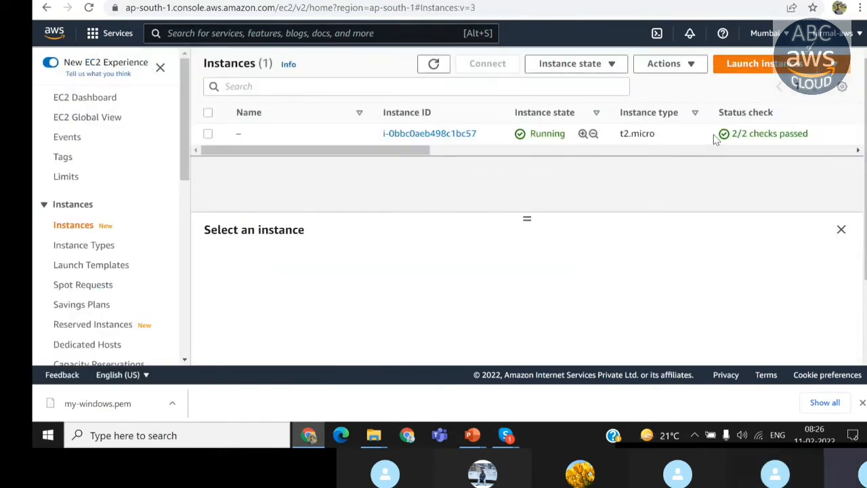
# Refresh the instances list and recheck the instance's status check result
pyautogui.moveTo(818, 138); pyautogui.dragTo(722, 134)
pyautogui.click(433, 66)
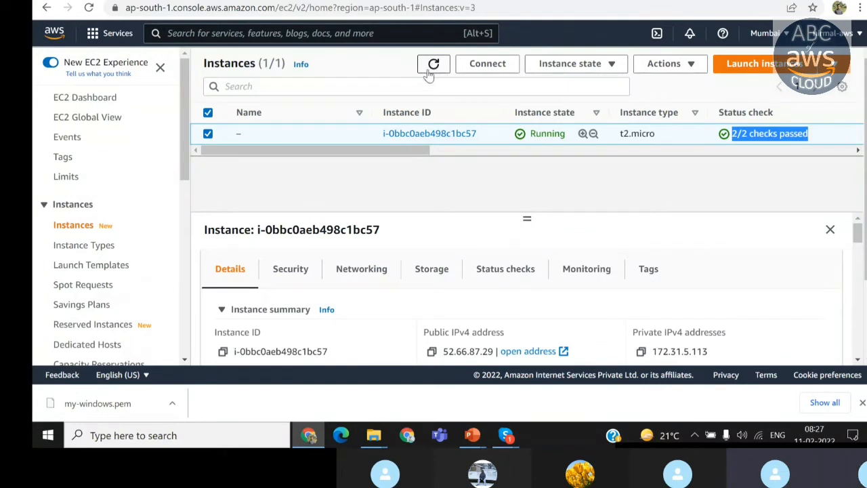
pyautogui.click(439, 67)
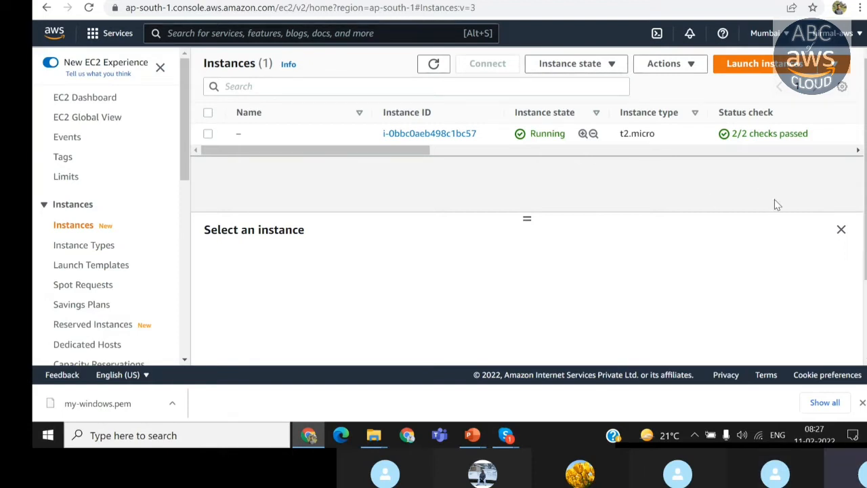
pyautogui.moveTo(804, 134); pyautogui.dragTo(727, 137)
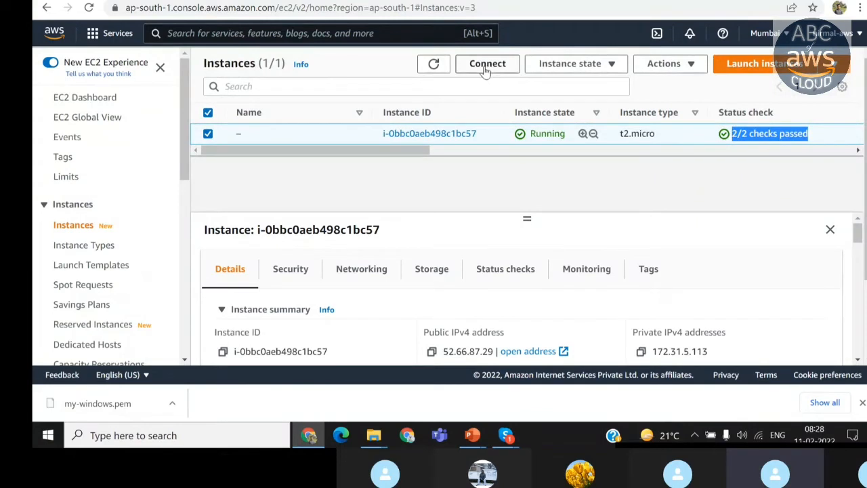
pyautogui.click(747, 133)
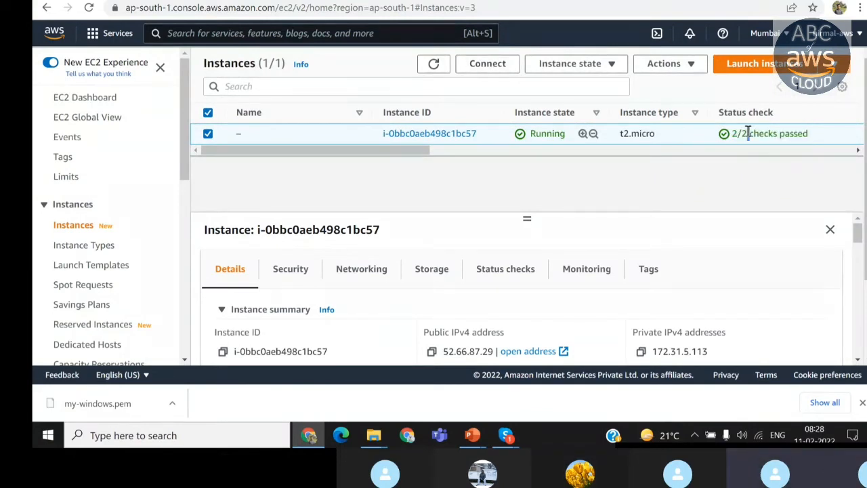
pyautogui.doubleClick(795, 133)
pyautogui.tripleClick(771, 133)
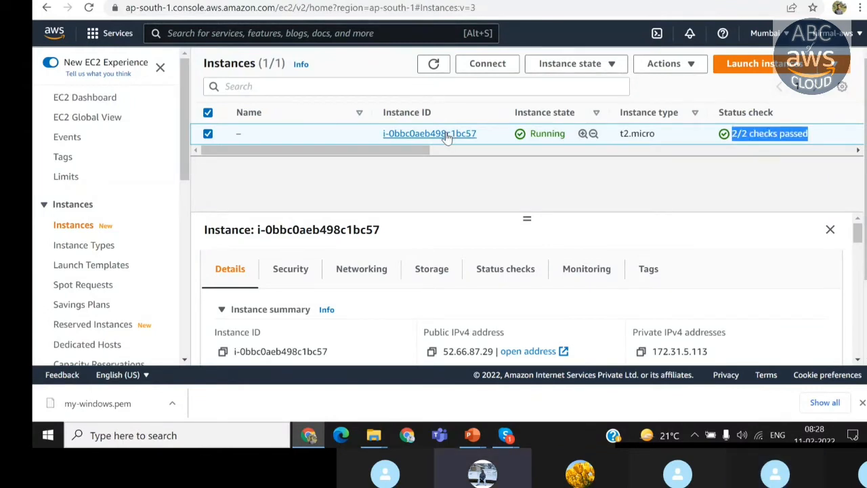
# Switch to the Skype call window and stop sharing the screen
pyautogui.click(505, 435)
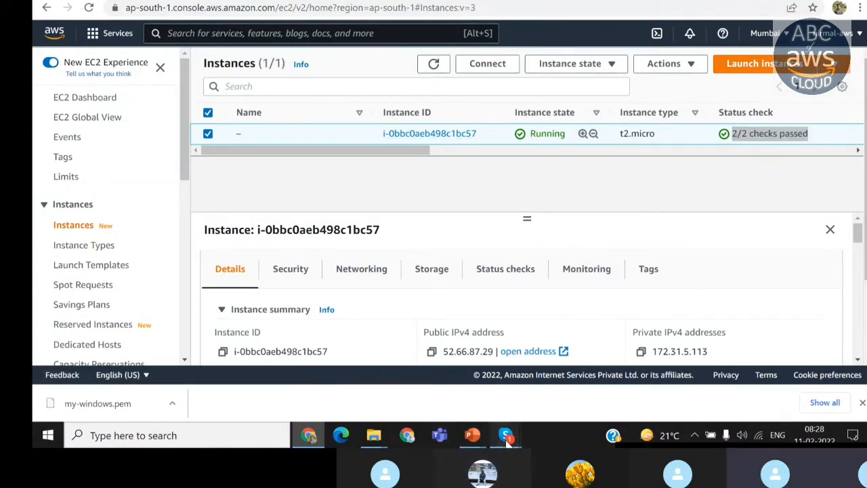
pyautogui.click(471, 393)
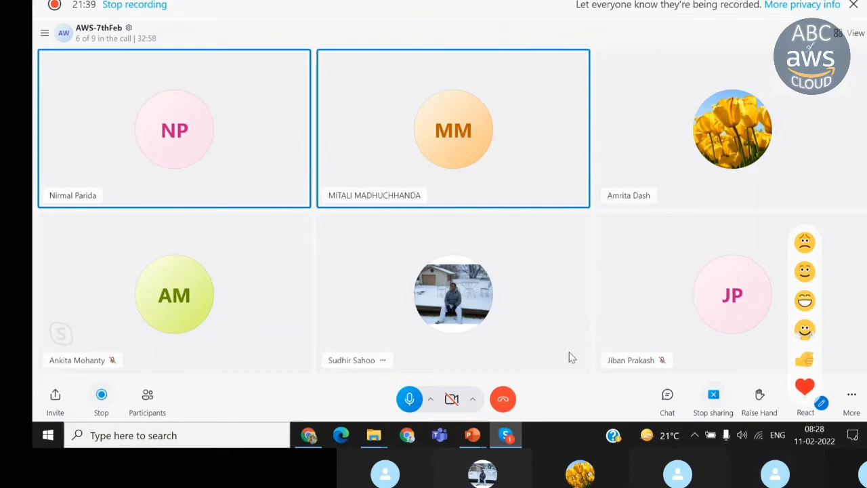
pyautogui.click(507, 436)
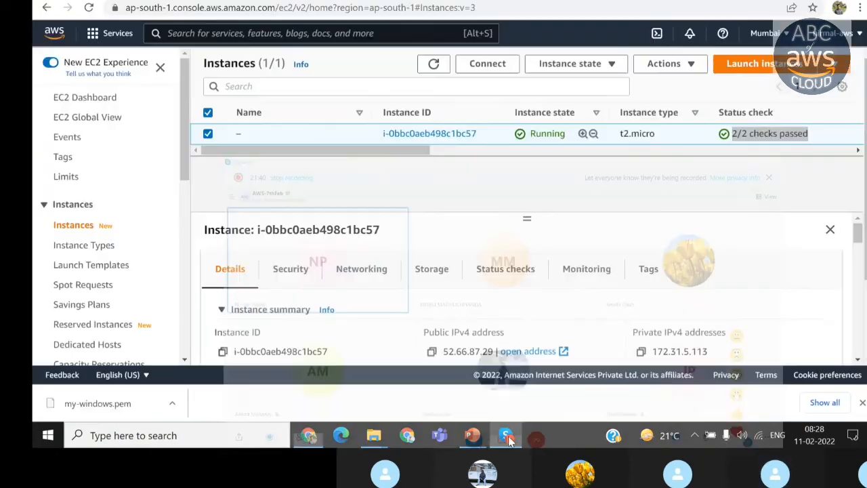
pyautogui.click(488, 422)
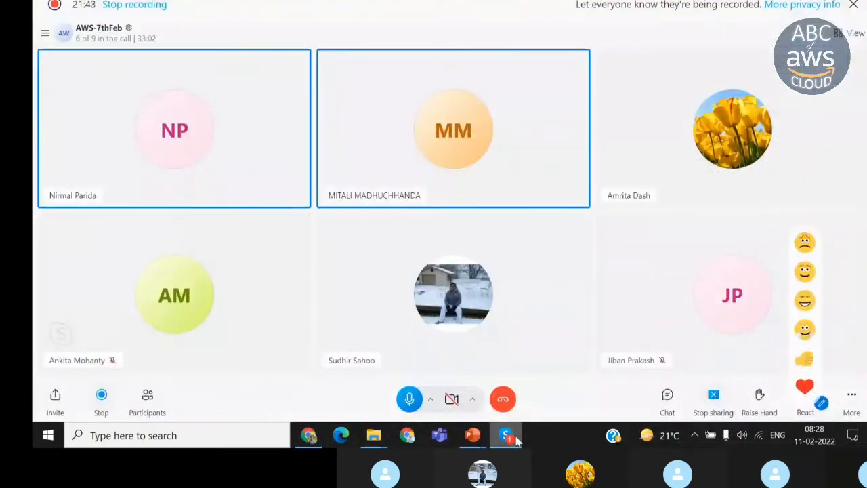
pyautogui.click(506, 436)
pyautogui.click(474, 404)
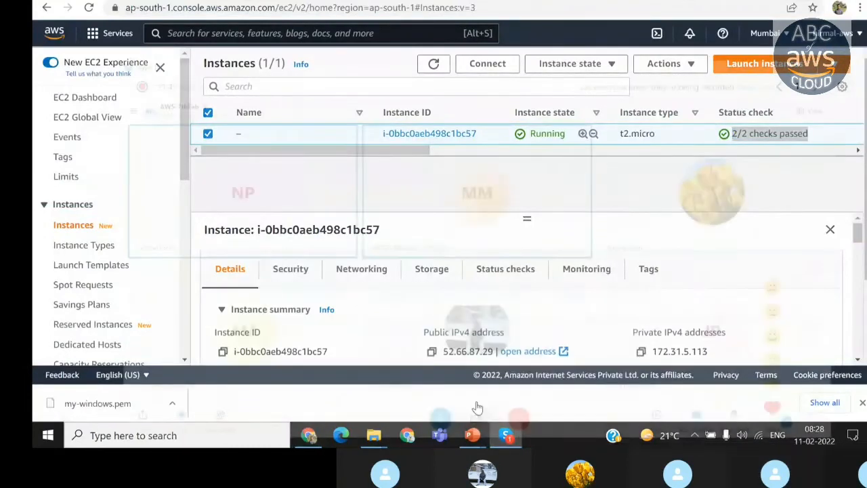
pyautogui.click(715, 396)
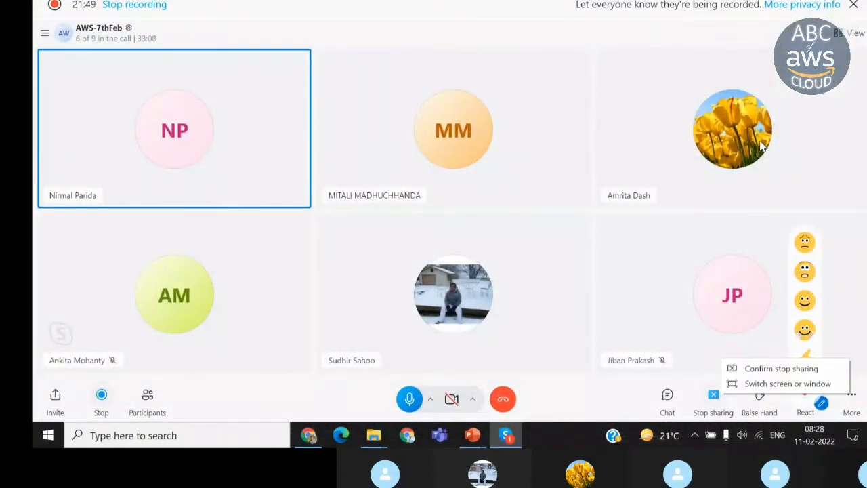
pyautogui.click(649, 132)
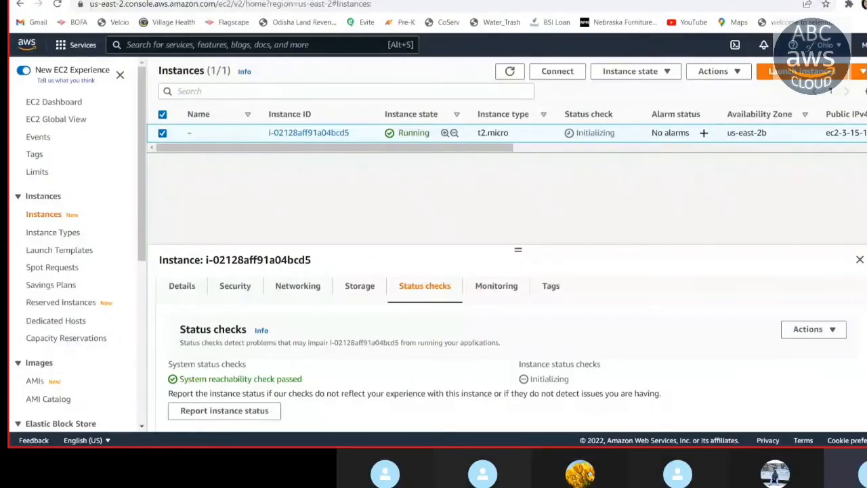
# Refresh the Ohio region's instances list, open its instance's summary, and show the RDP client connection options
pyautogui.click(511, 73)
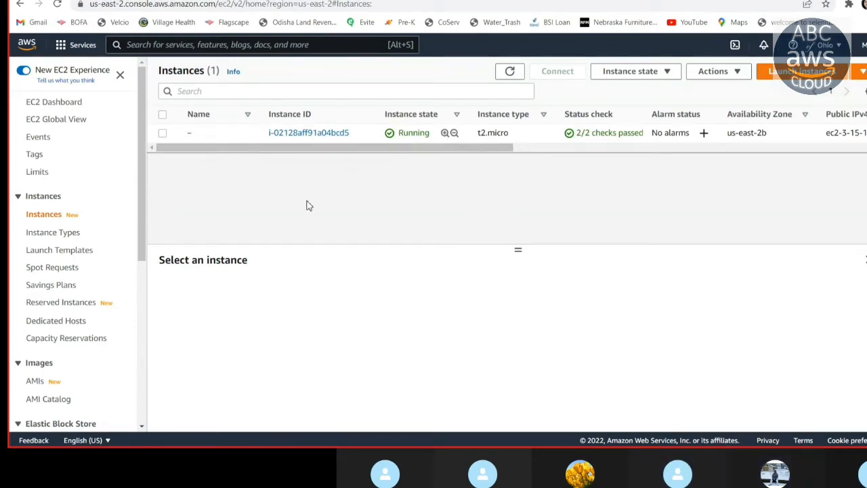
pyautogui.click(305, 134)
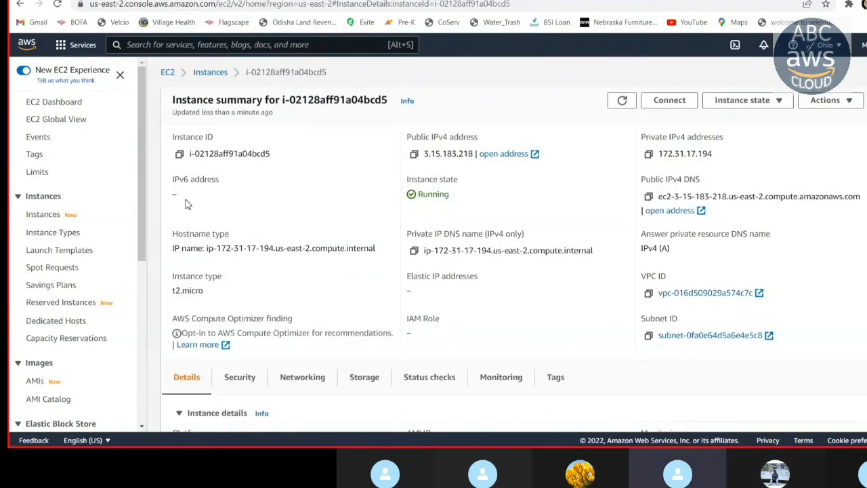
pyautogui.click(677, 105)
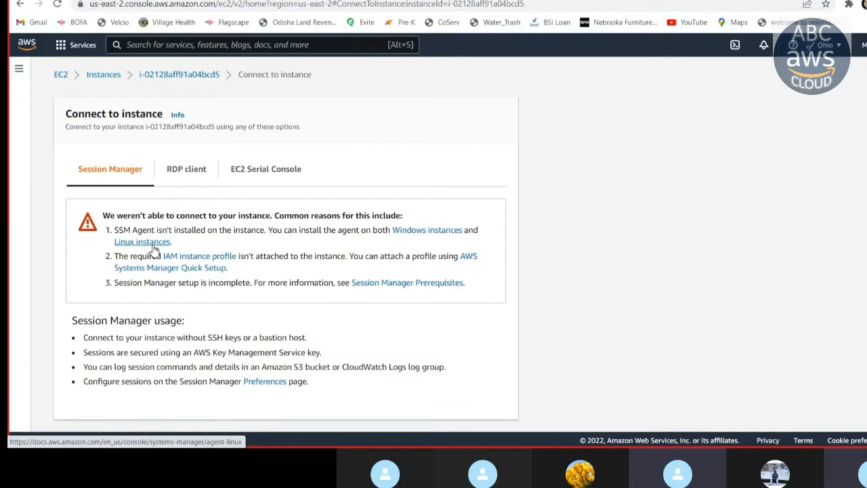
pyautogui.click(198, 174)
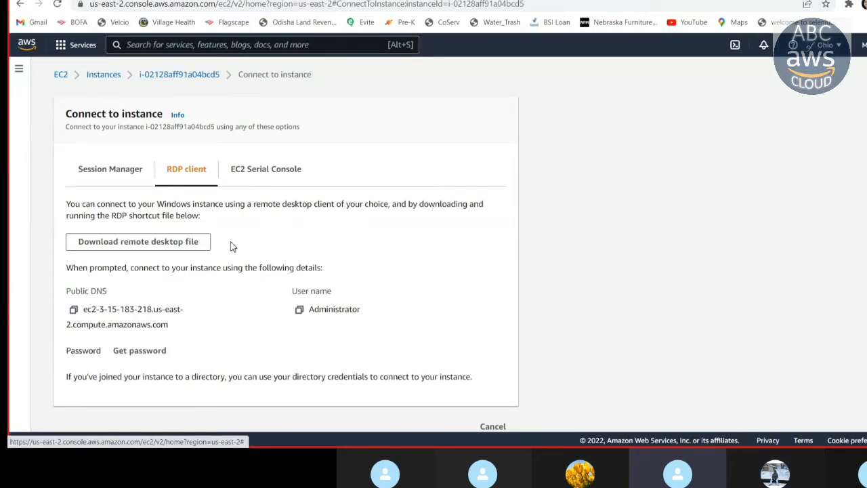
# Decrypt the instance's Windows administrator password with the Hpenvy.pem key file and copy the password
pyautogui.scroll(-1, 233, 259)
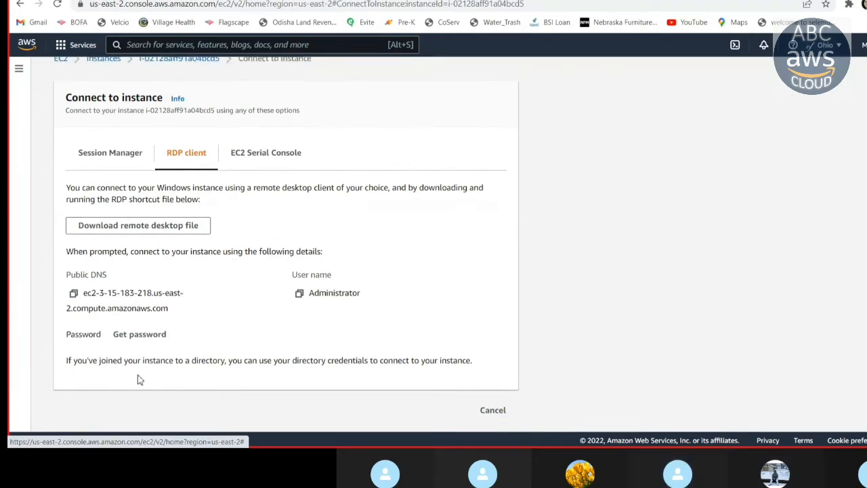
pyautogui.click(141, 336)
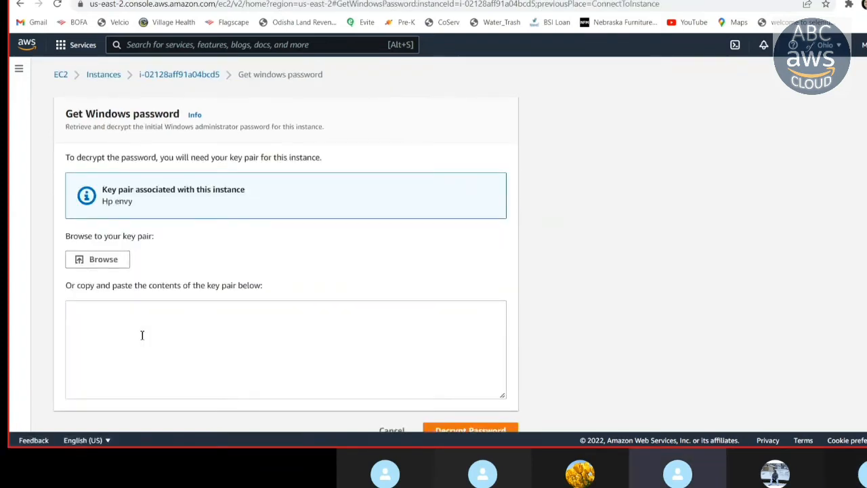
pyautogui.click(105, 265)
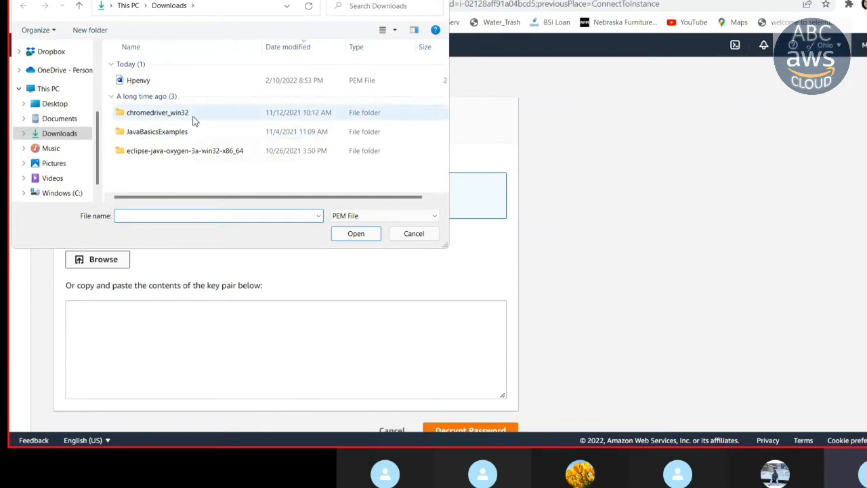
pyautogui.click(178, 84)
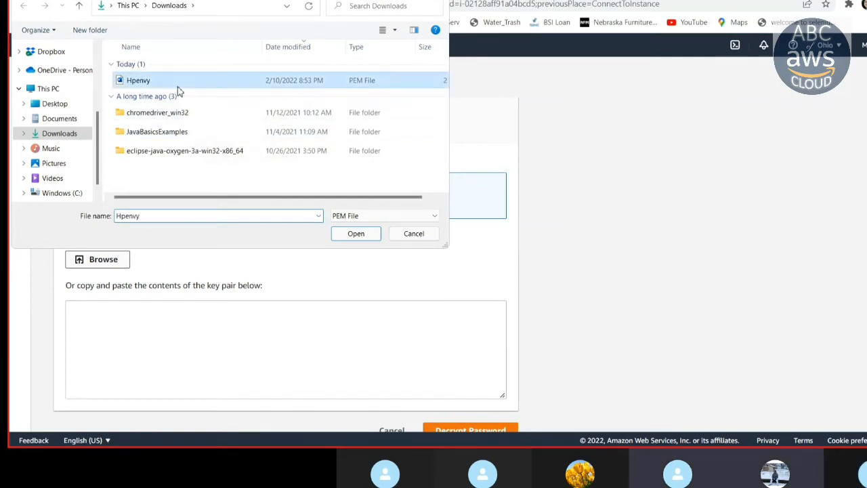
pyautogui.click(353, 233)
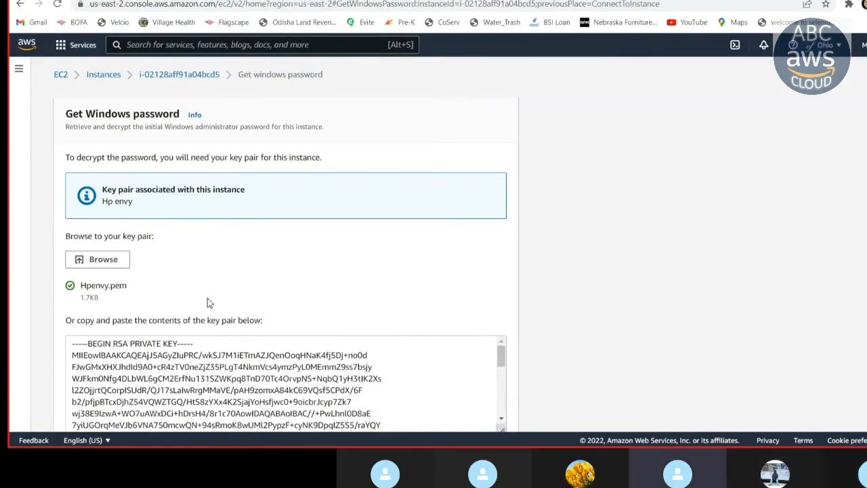
pyautogui.scroll(-2, 204, 316)
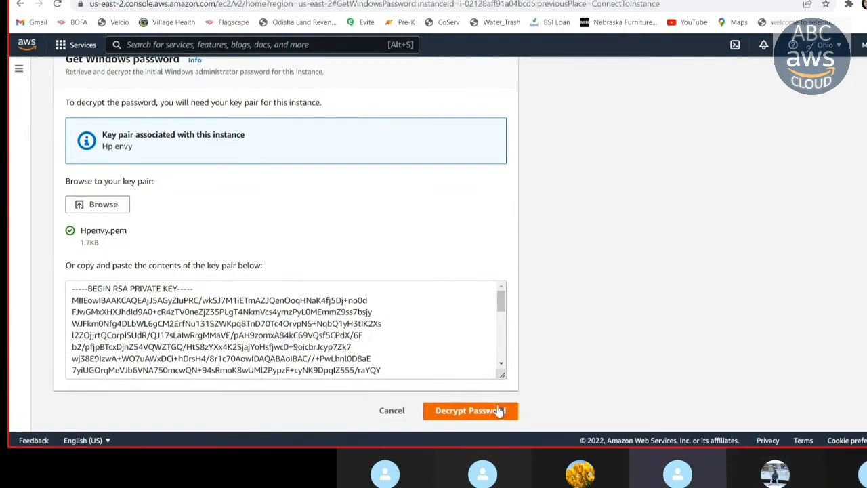
pyautogui.click(467, 414)
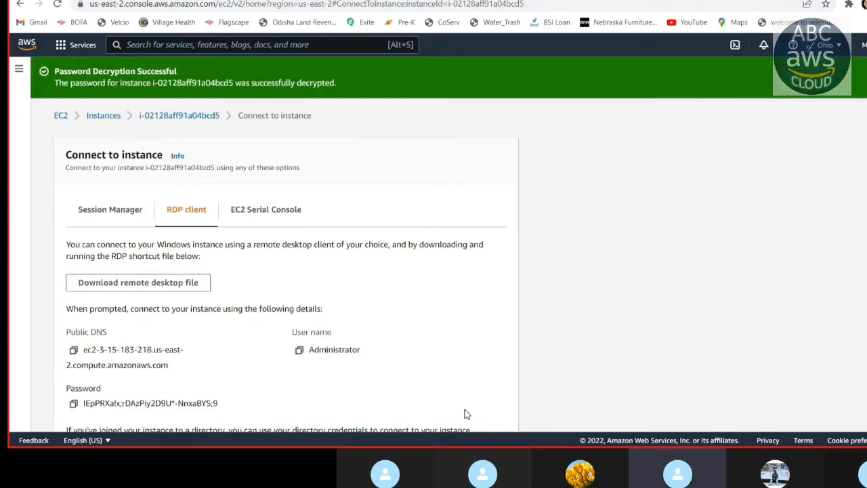
pyautogui.scroll(-1, 371, 332)
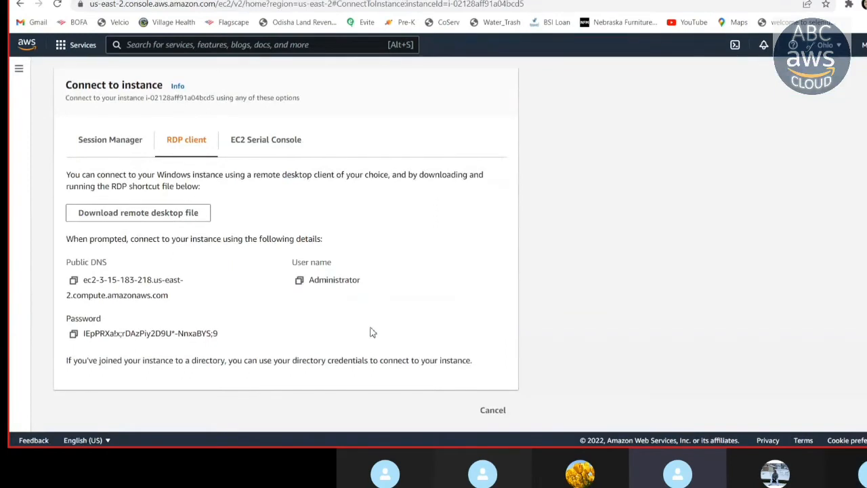
pyautogui.click(73, 334)
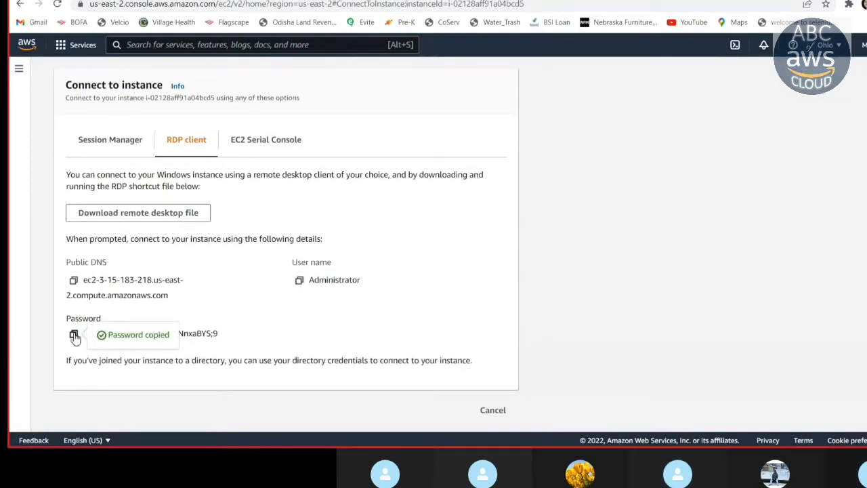
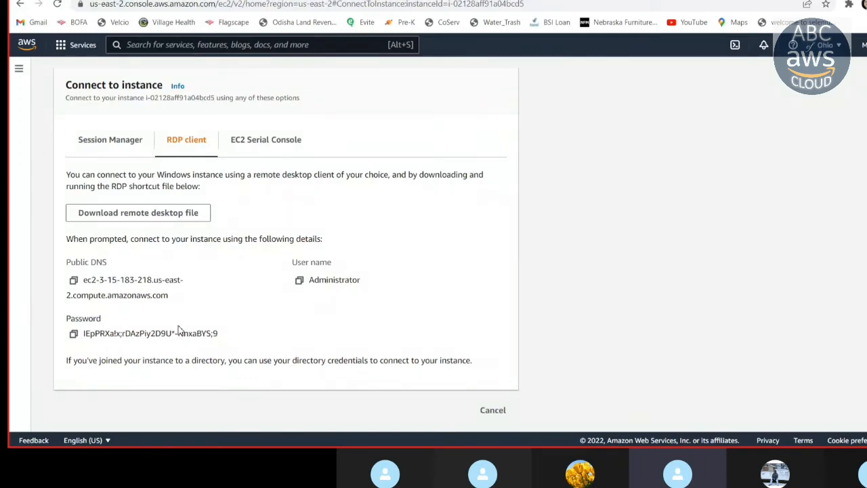
# Download the instance's remote desktop file, try opening it, and download the file again
pyautogui.click(137, 218)
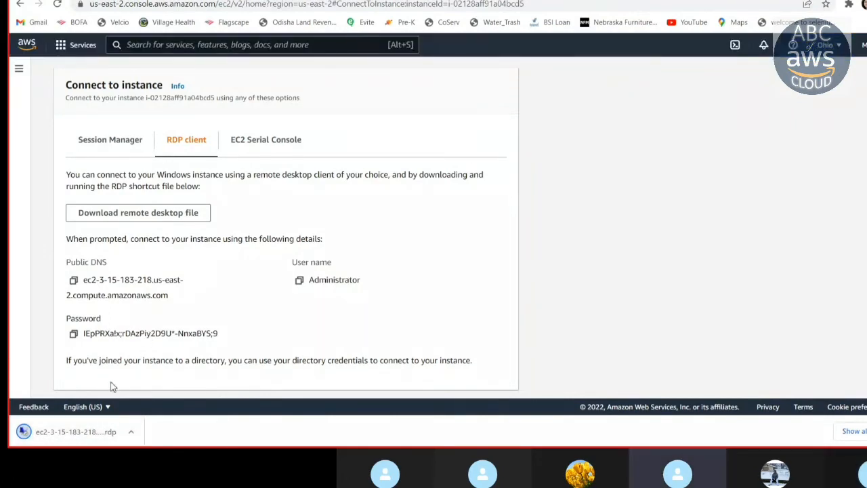
pyautogui.click(104, 422)
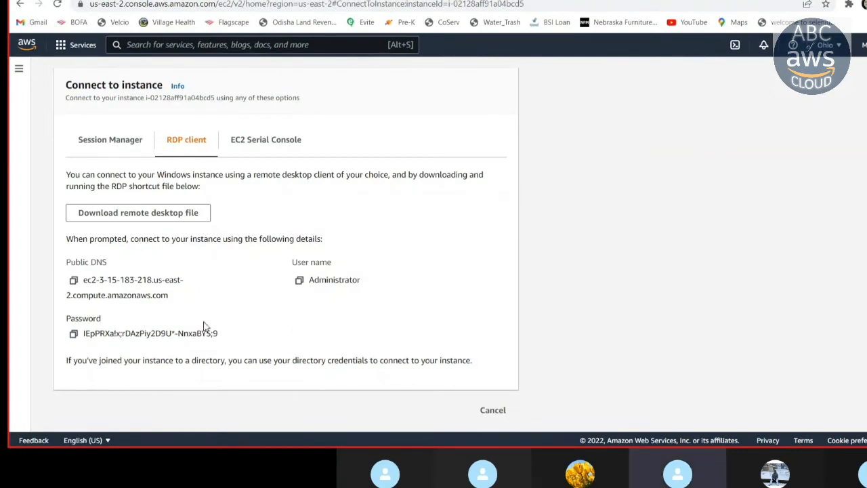
pyautogui.click(163, 208)
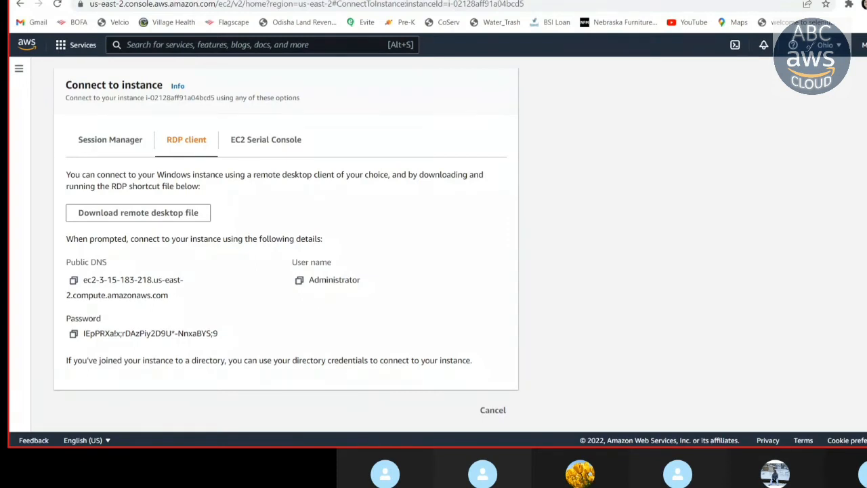
pyautogui.click(129, 214)
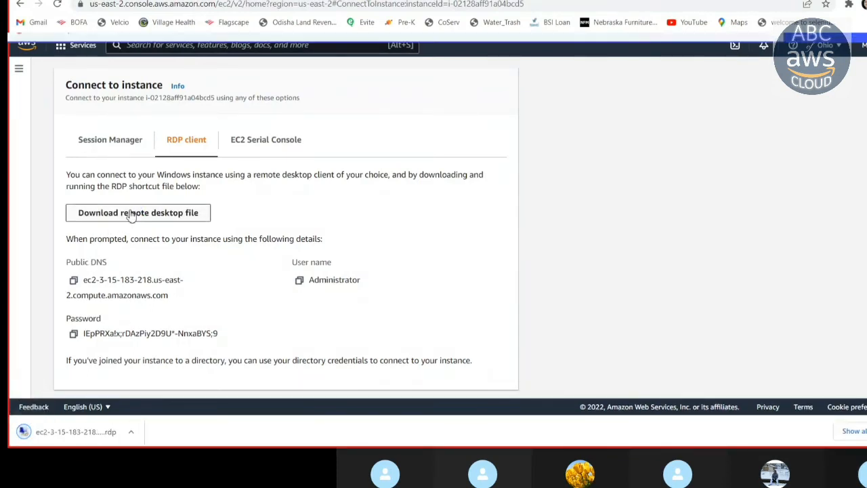
# Open the newest downloaded remote desktop file from the Downloads folder in File Explorer and accept connecting to the unknown publisher's remote computer
pyautogui.click(80, 434)
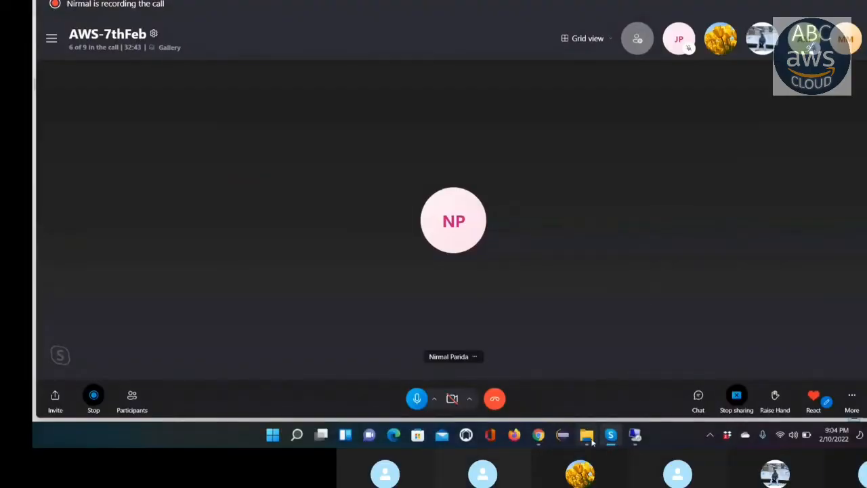
pyautogui.click(588, 435)
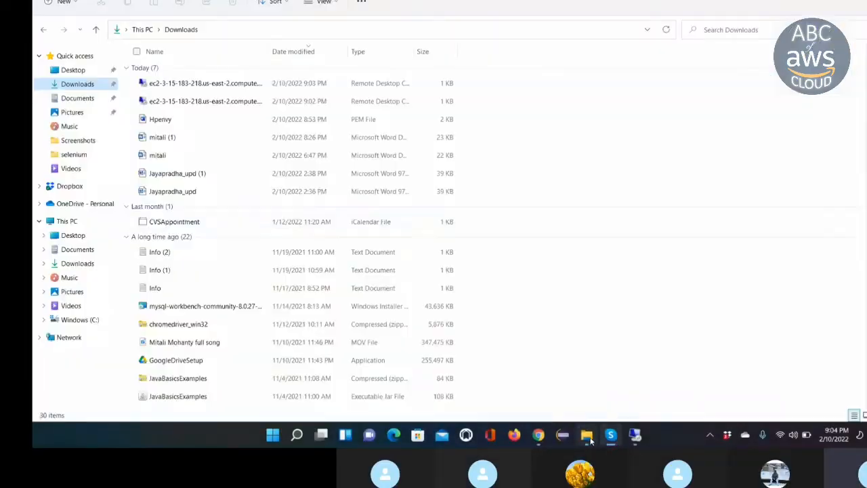
pyautogui.click(194, 83)
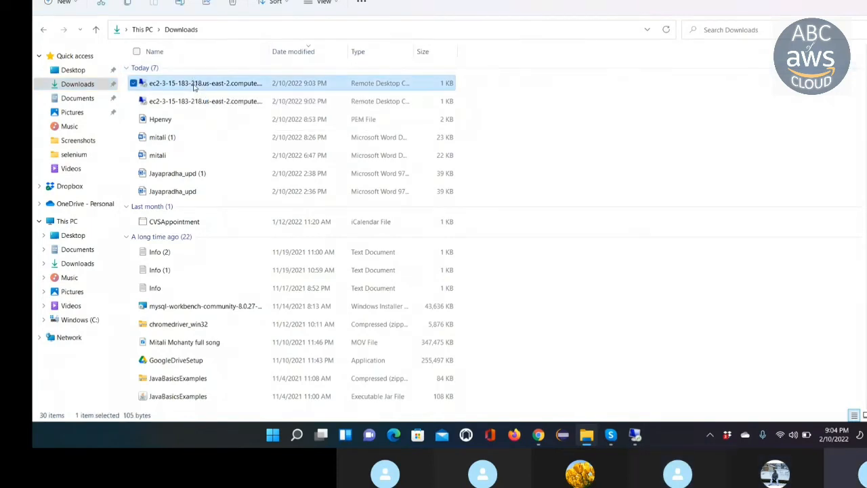
pyautogui.doubleClick(194, 84)
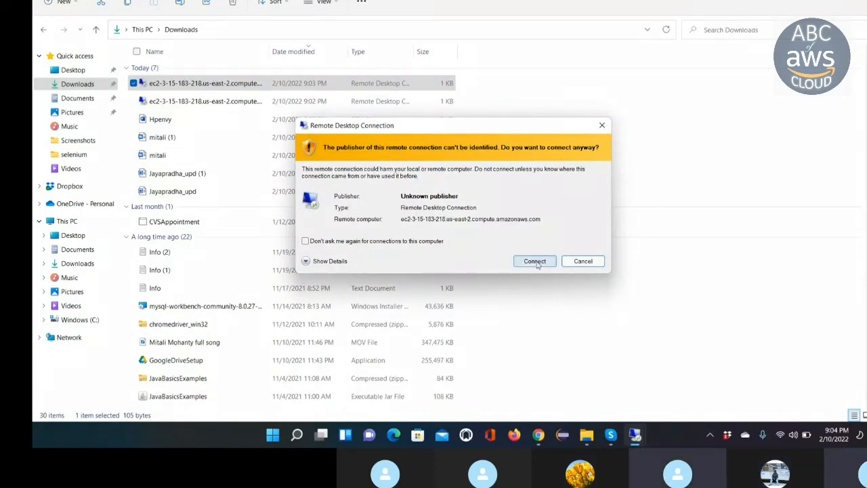
pyautogui.click(535, 262)
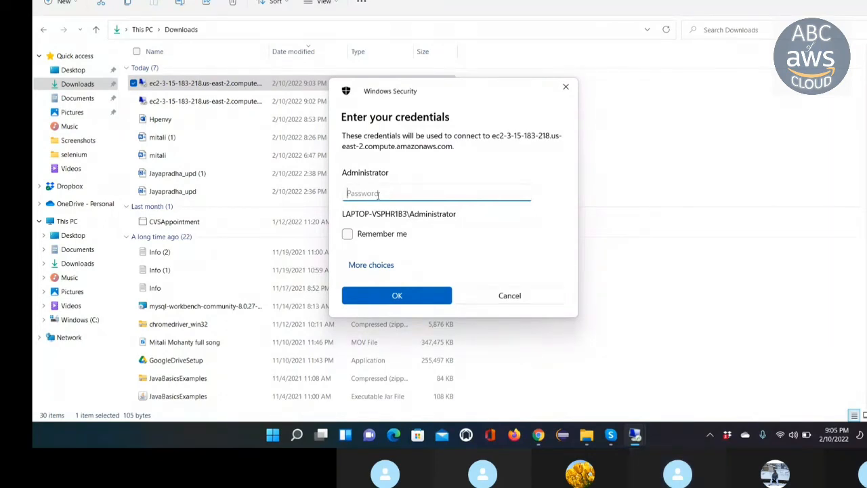
# Try signing in as Administrator with the copied password, and copy the instance's password again from the RDP client details in Chrome
pyautogui.hotkey('ctrl', 'v')
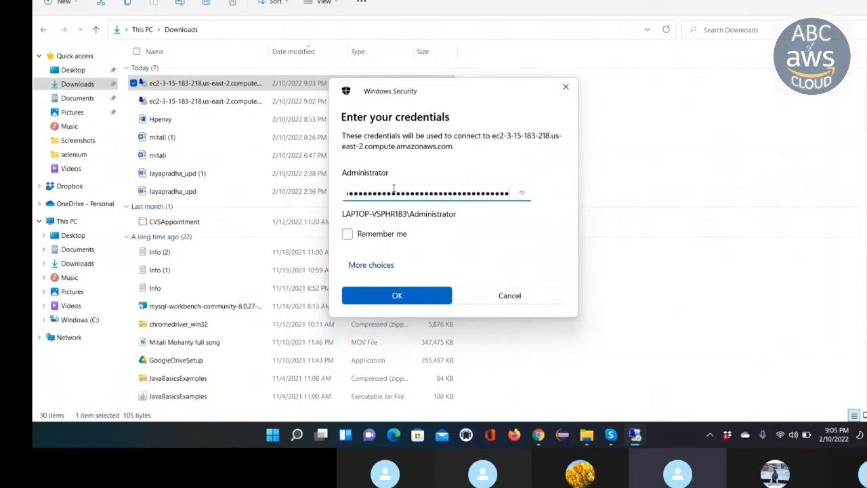
pyautogui.click(414, 298)
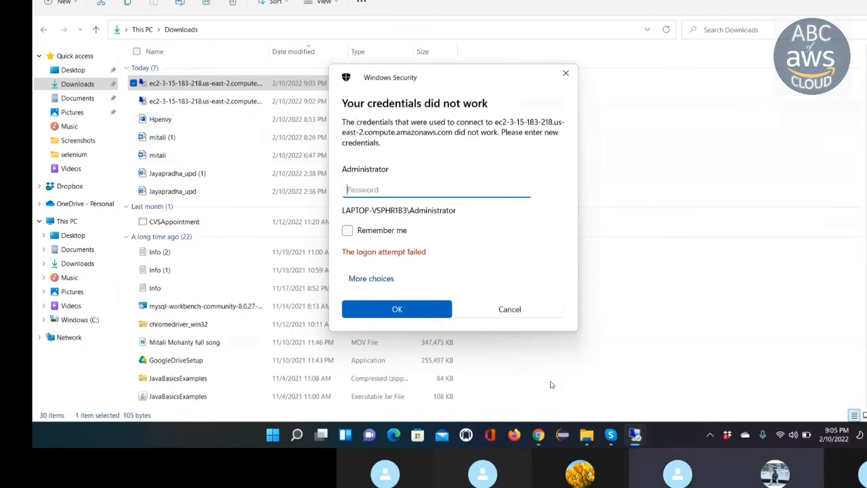
pyautogui.click(536, 437)
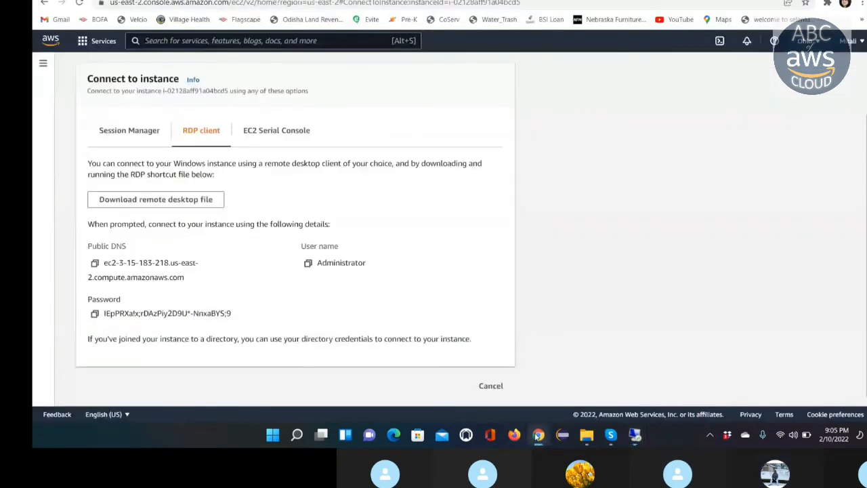
pyautogui.click(94, 313)
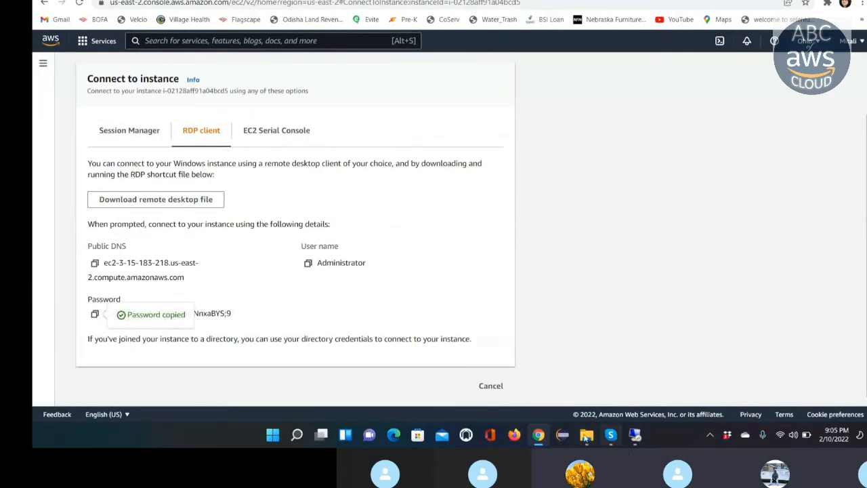
# Enter the administrator password in the credentials prompt, remember it, and accept the connection despite certificate errors without being asked again for this computer
pyautogui.click(538, 435)
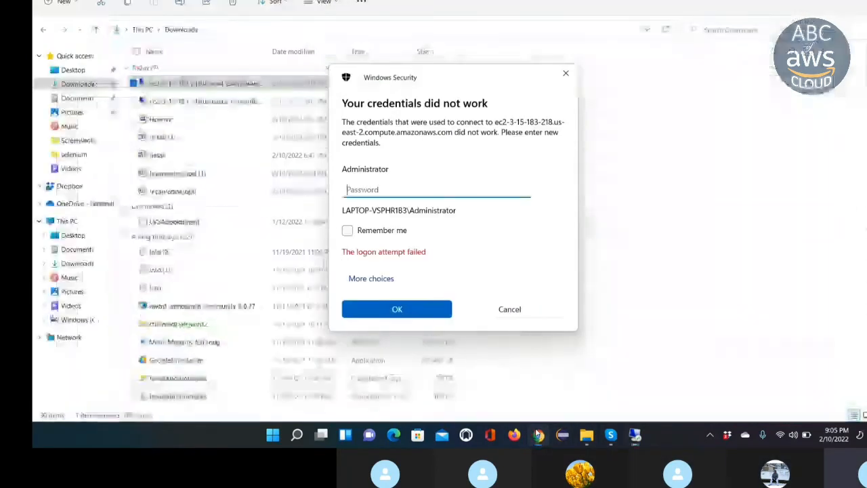
pyautogui.click(537, 434)
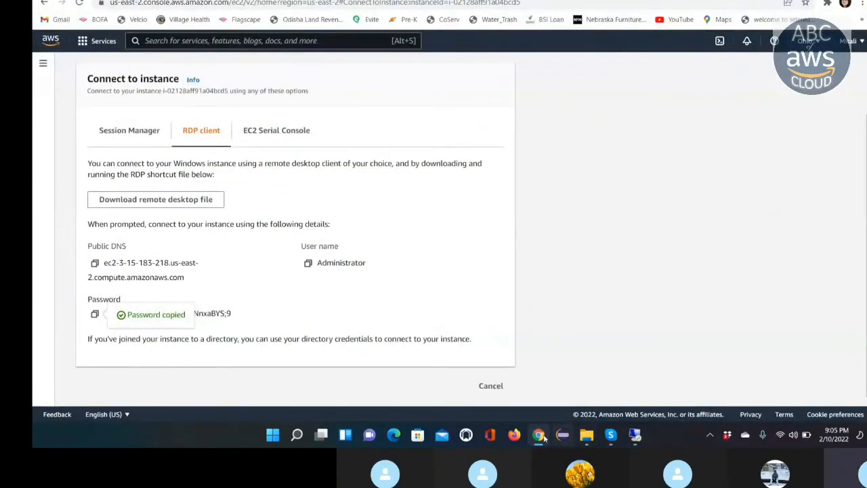
pyautogui.moveTo(540, 438)
pyautogui.click(536, 376)
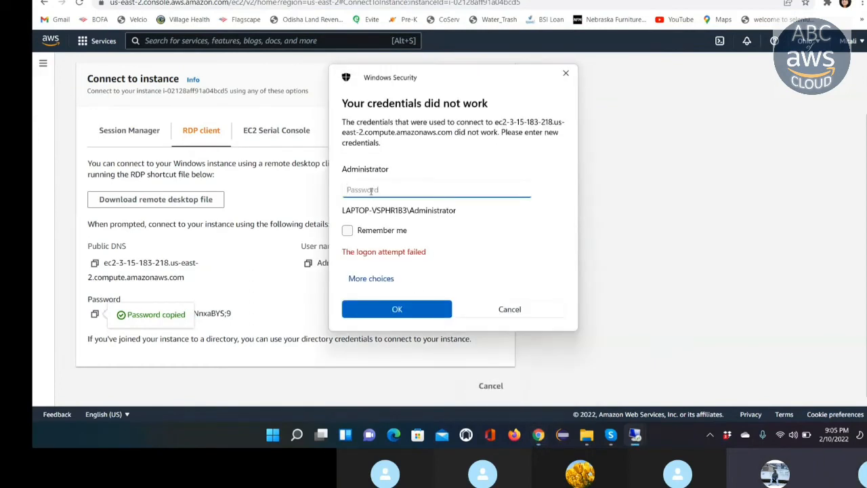
pyautogui.hotkey('ctrl', 'v')
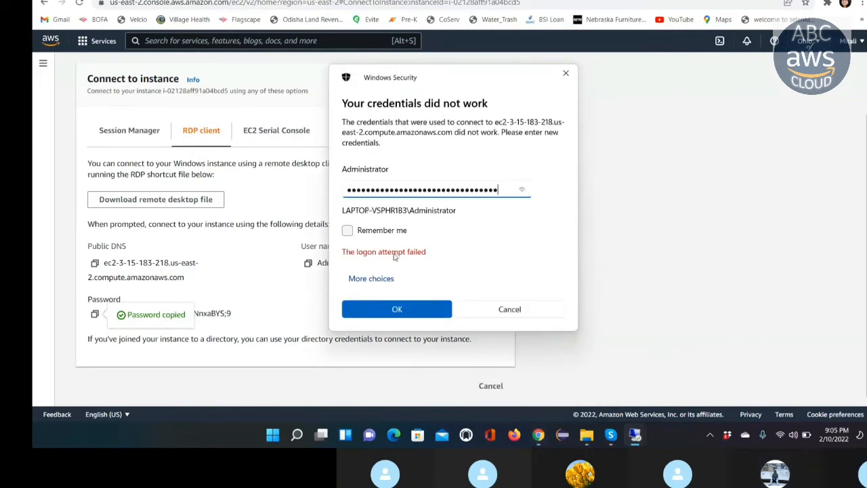
pyautogui.click(347, 230)
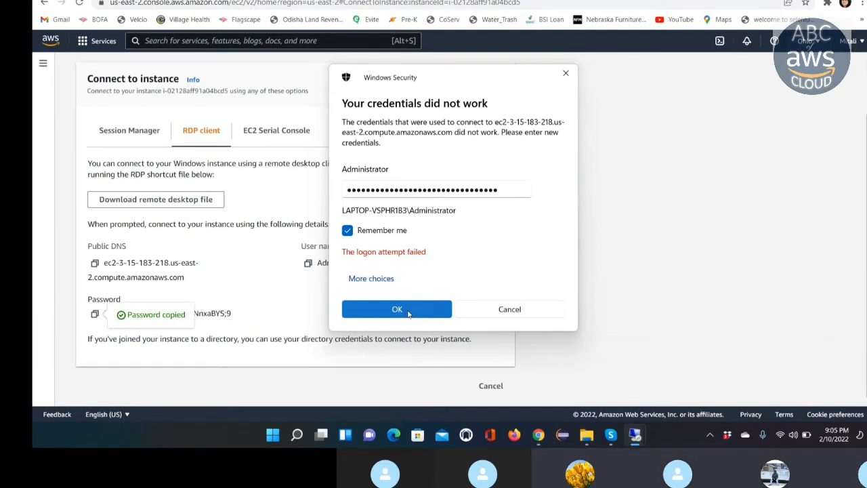
pyautogui.click(398, 309)
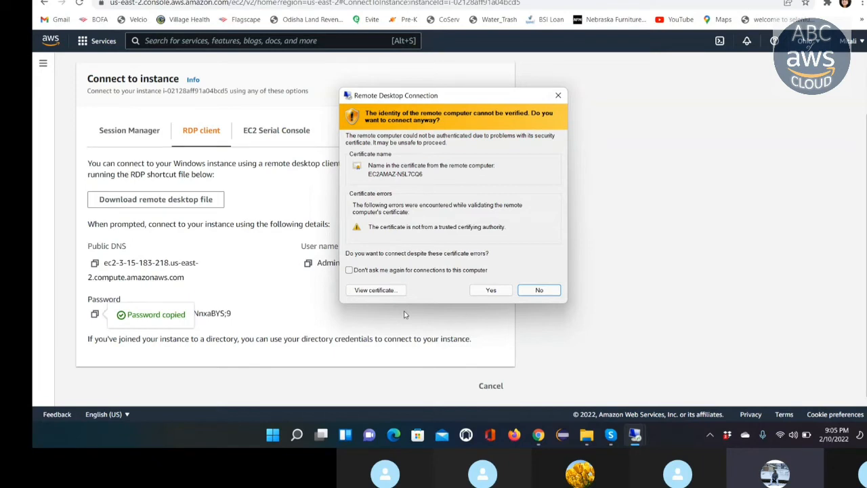
pyautogui.click(349, 270)
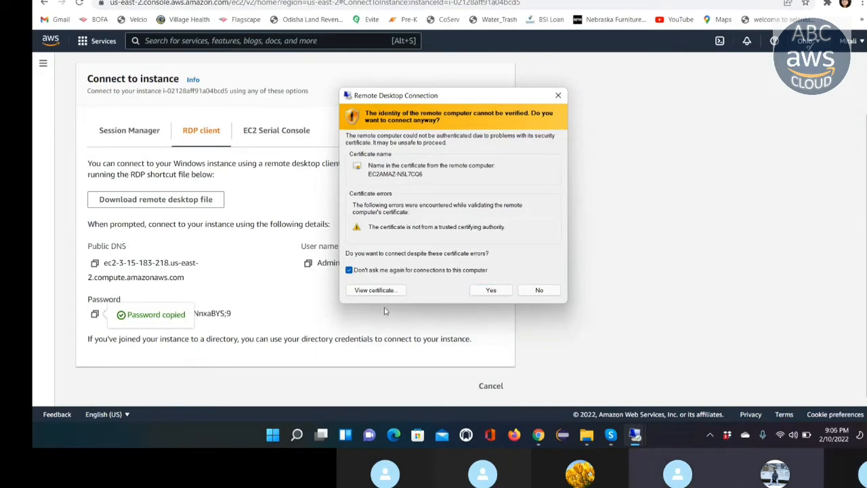
pyautogui.click(490, 290)
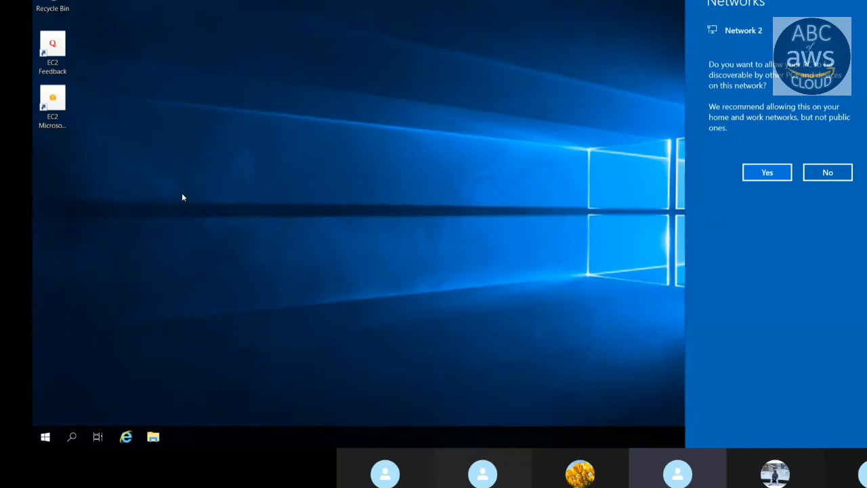
# On the remote Windows desktop, view This PC's drives in File Explorer and open the properties of This PC
pyautogui.click(183, 195)
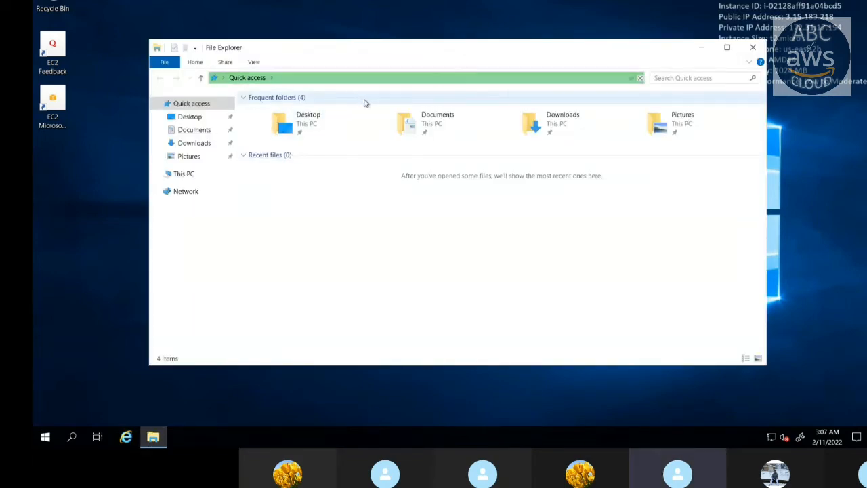
pyautogui.click(185, 176)
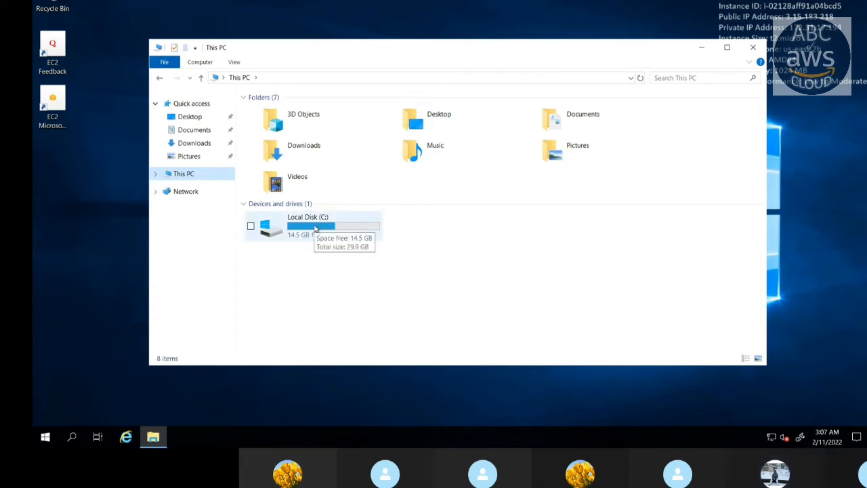
pyautogui.rightClick(199, 177)
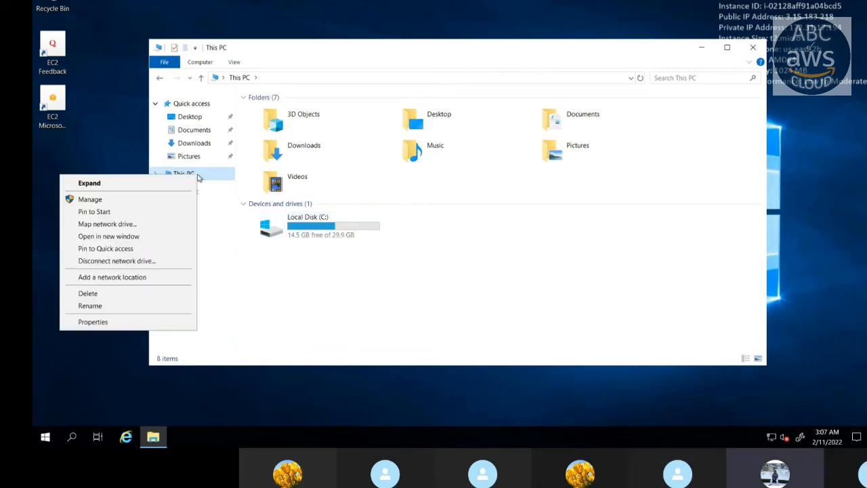
pyautogui.click(109, 322)
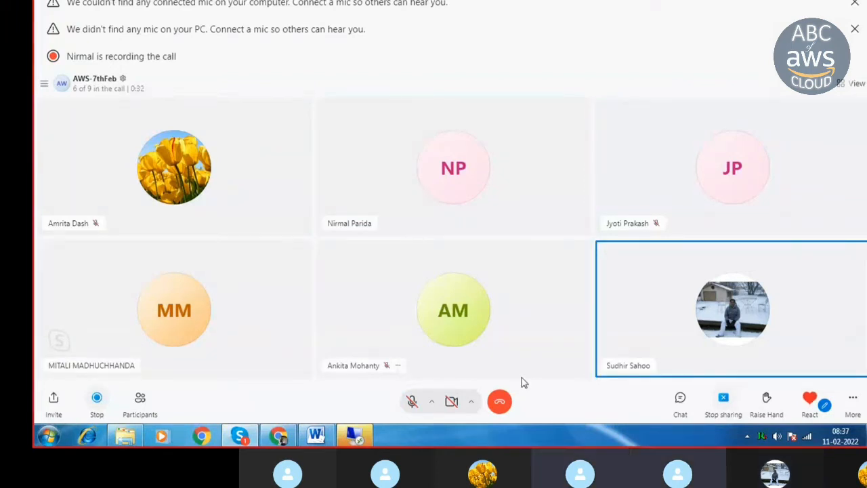
# Cancel the pending remote desktop sign-in and copy the Mumbai instance's administrator password from the RDP client details in Chrome
pyautogui.click(360, 439)
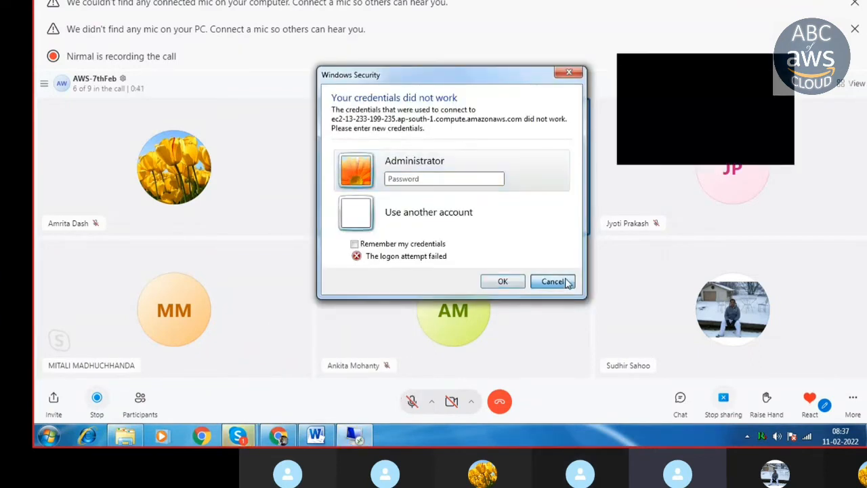
pyautogui.click(568, 284)
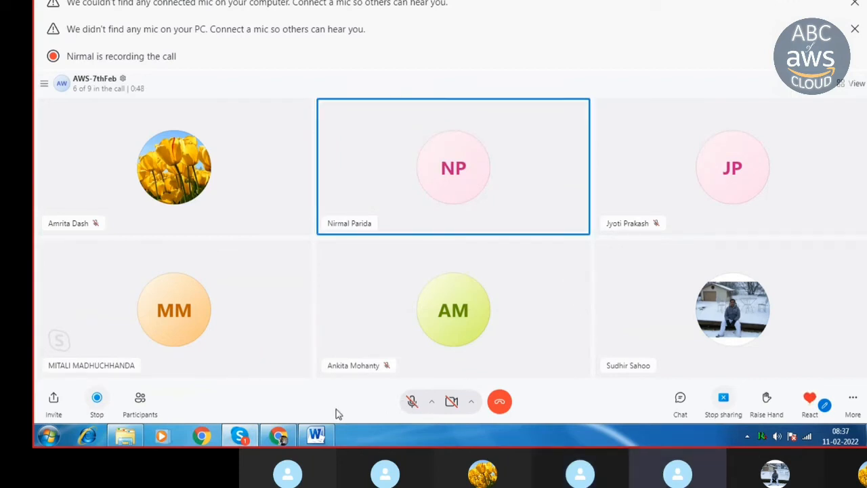
pyautogui.click(279, 436)
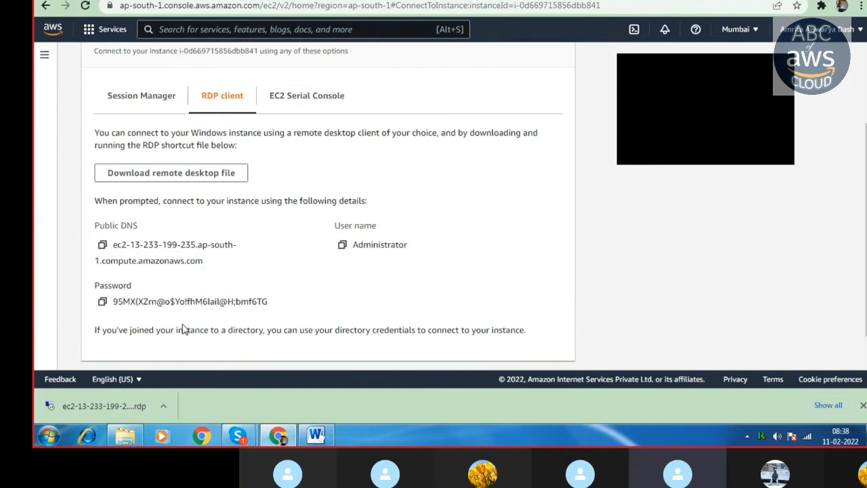
pyautogui.click(103, 302)
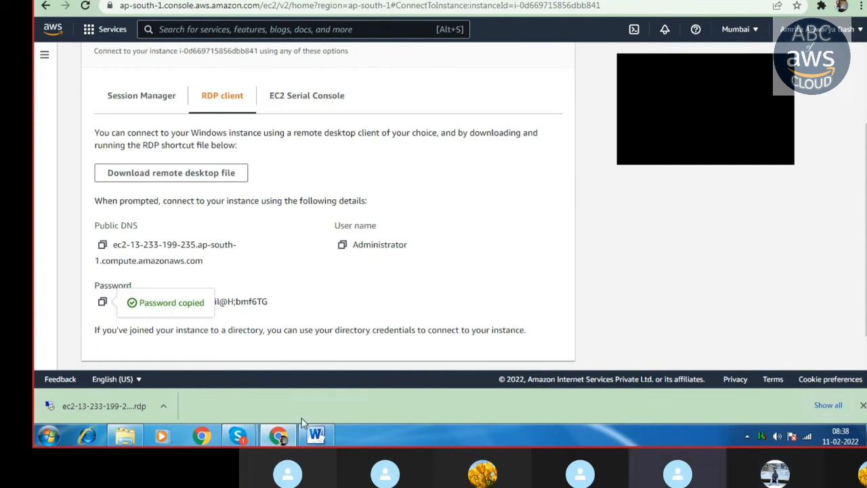
pyautogui.moveTo(306, 427)
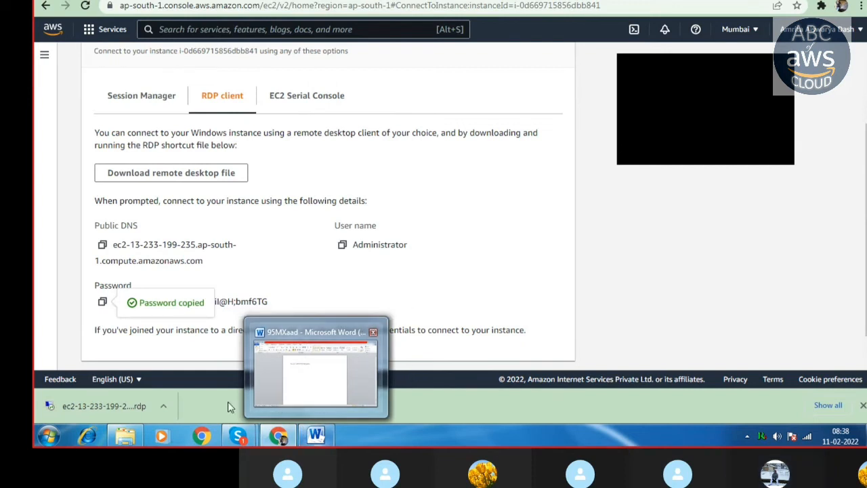
pyautogui.click(170, 410)
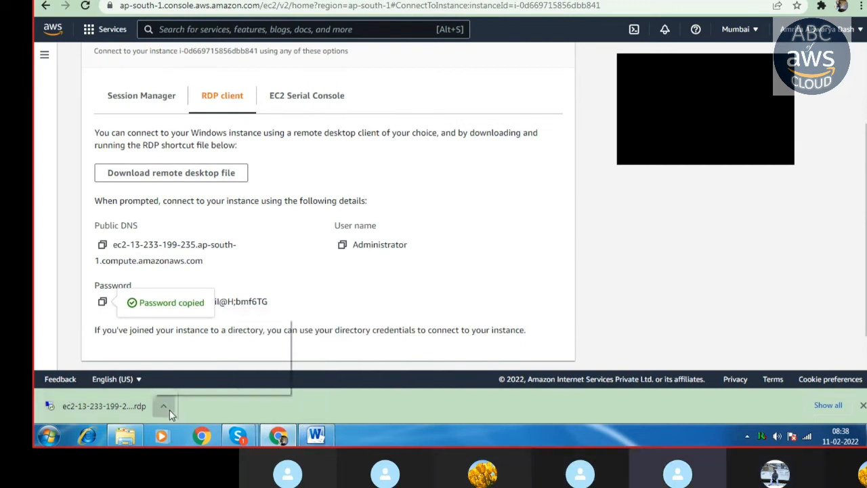
pyautogui.click(321, 406)
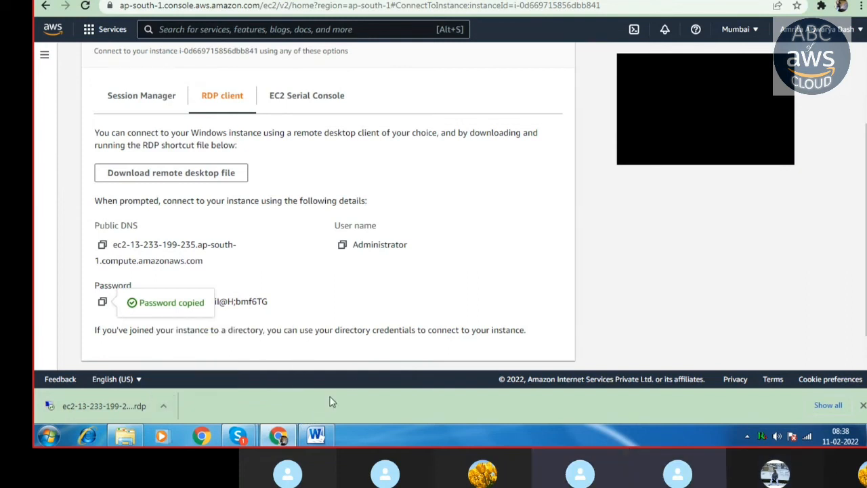
pyautogui.moveTo(279, 441)
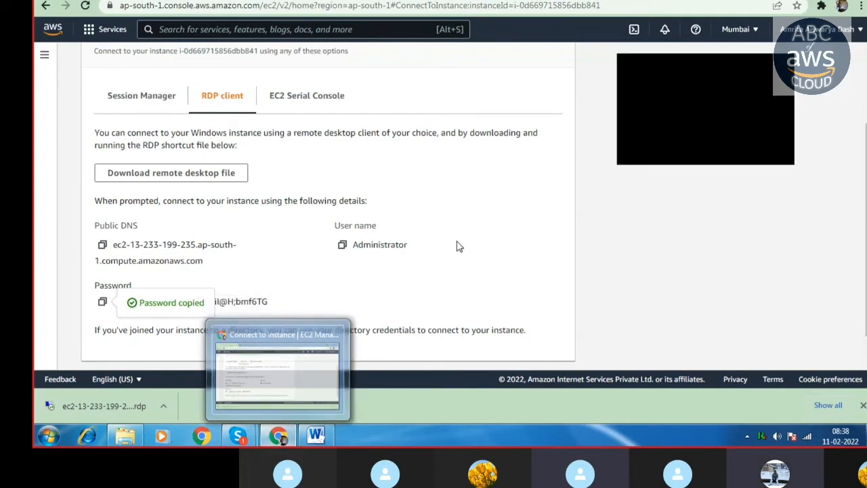
pyautogui.scroll(-1, 457, 246)
pyautogui.scroll(4, 457, 246)
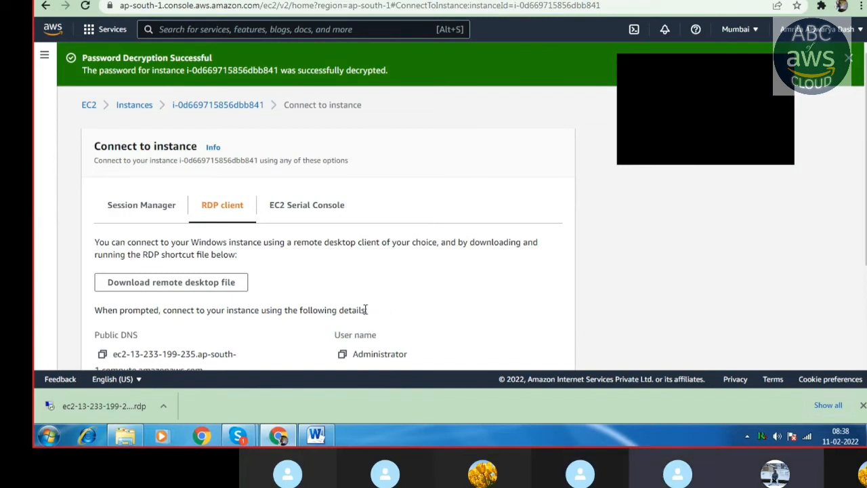
pyautogui.scroll(-3, 341, 294)
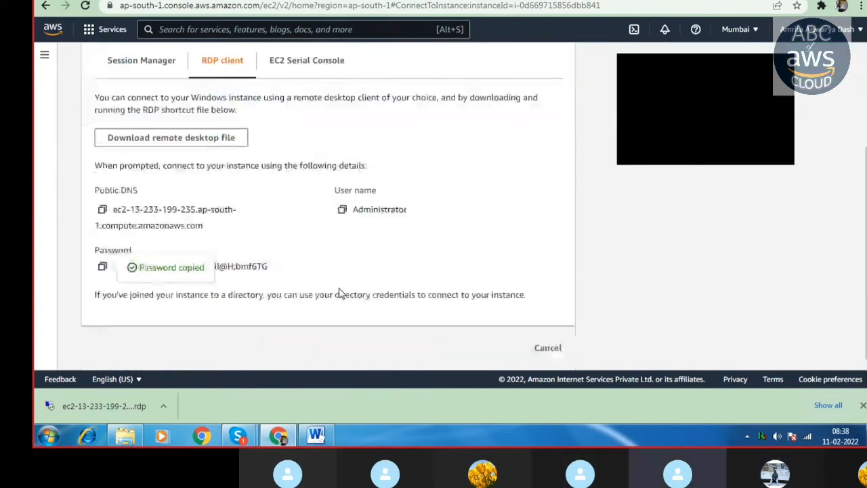
# Try connecting to the Mumbai instance with its downloaded remote desktop file in Windows Explorer and the copied administrator password, and close the credentials prompt
pyautogui.click(125, 437)
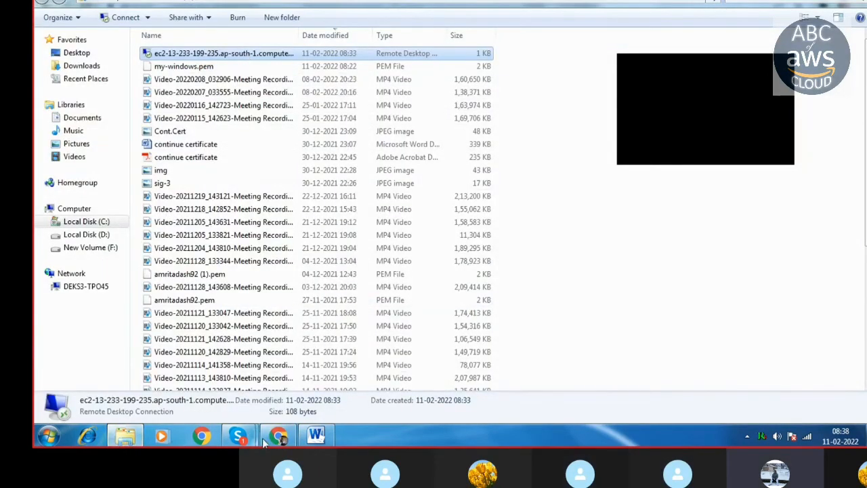
pyautogui.doubleClick(295, 54)
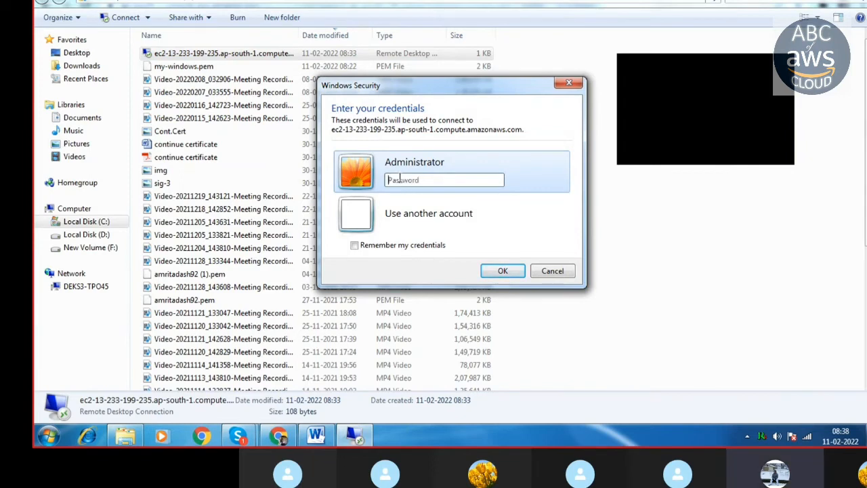
pyautogui.rightClick(399, 183)
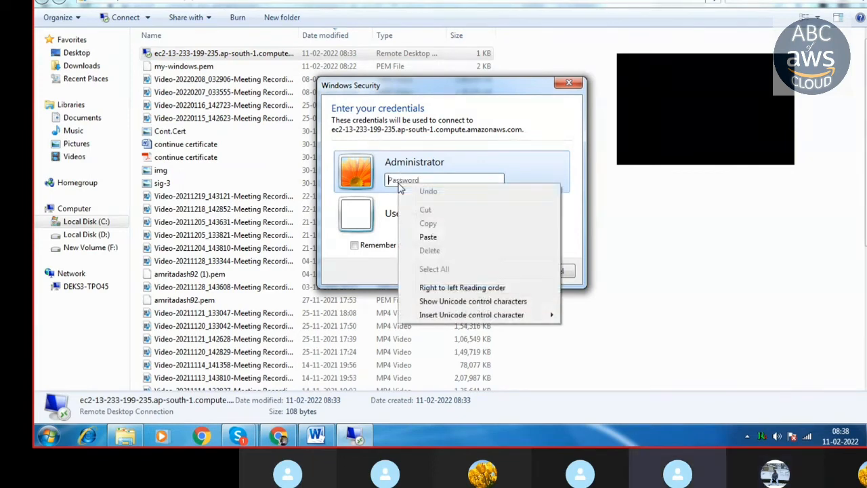
pyautogui.click(429, 236)
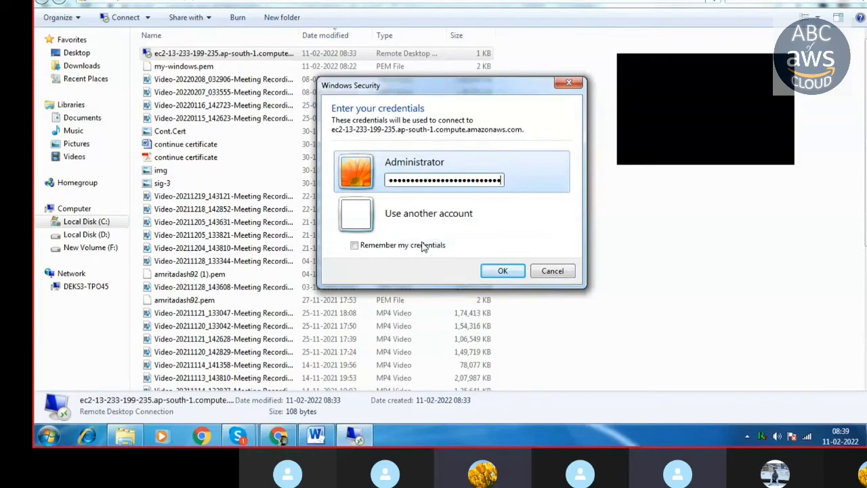
pyautogui.click(499, 272)
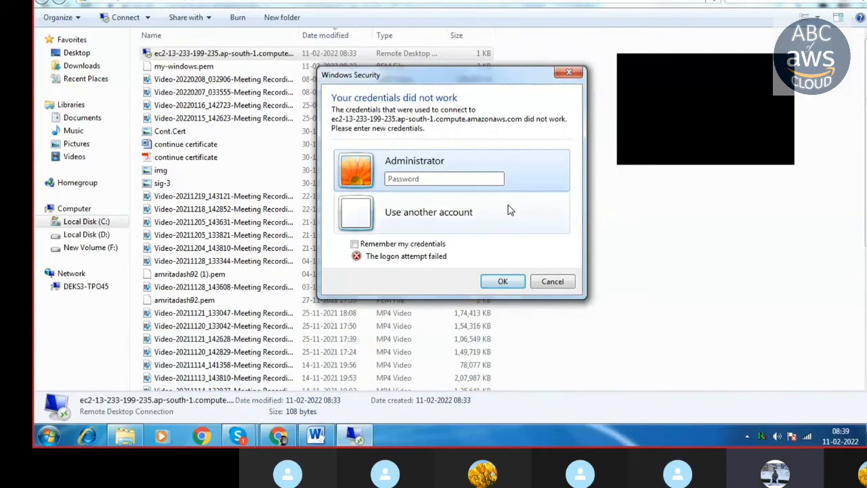
pyautogui.click(569, 74)
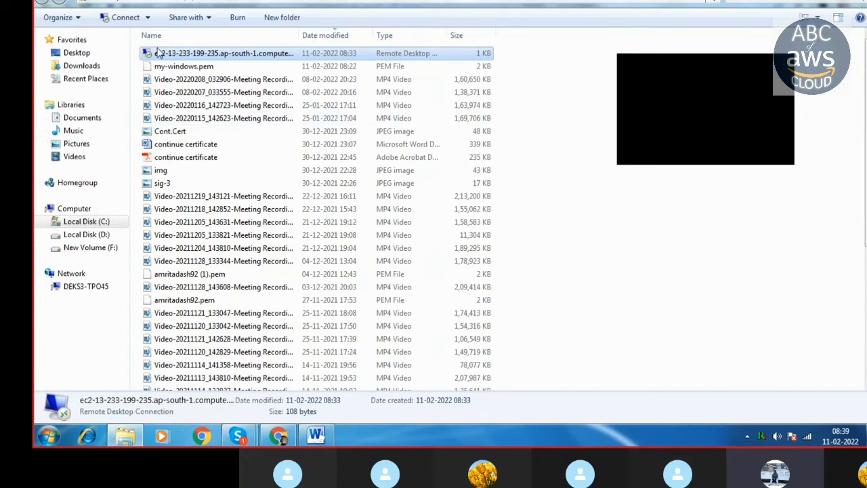
# Show the local computer's drives in the file browser
pyautogui.click(140, 2)
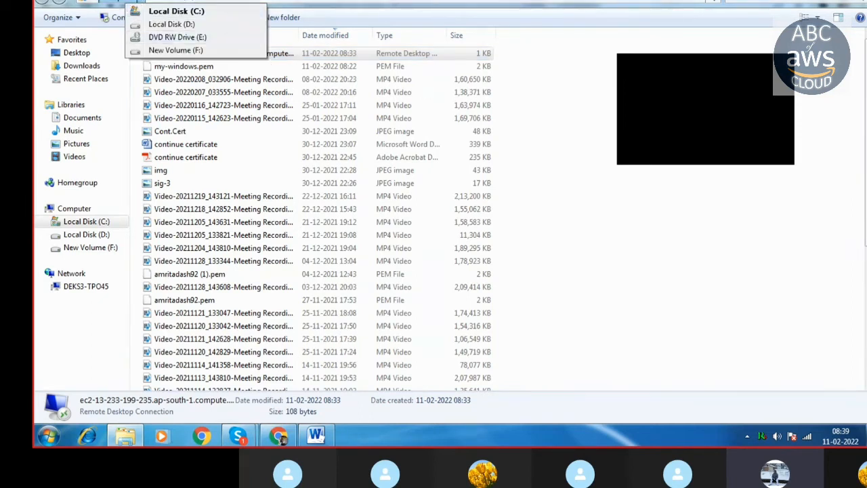
pyautogui.click(817, 312)
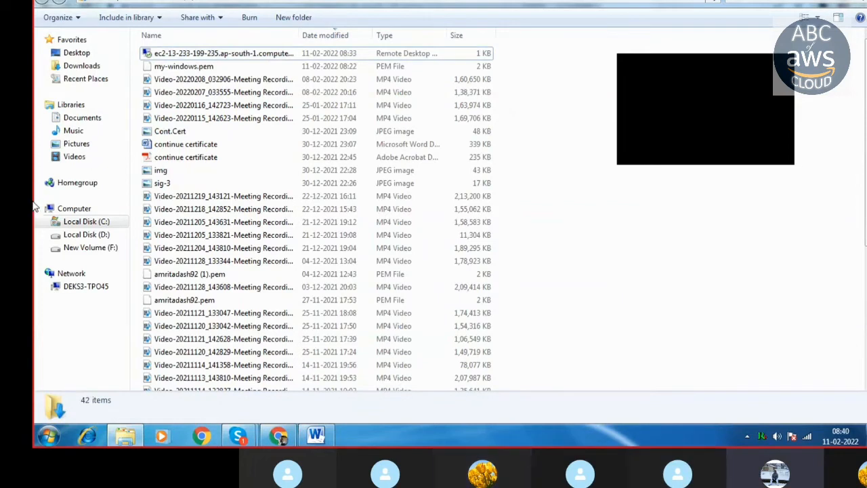
pyautogui.click(76, 209)
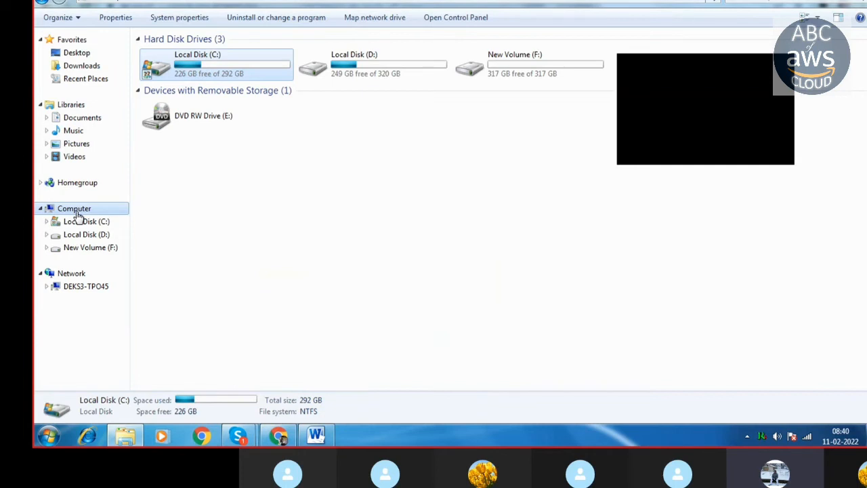
# Open the system properties of the local Computer to examine its Windows edition and hardware details
pyautogui.rightClick(77, 211)
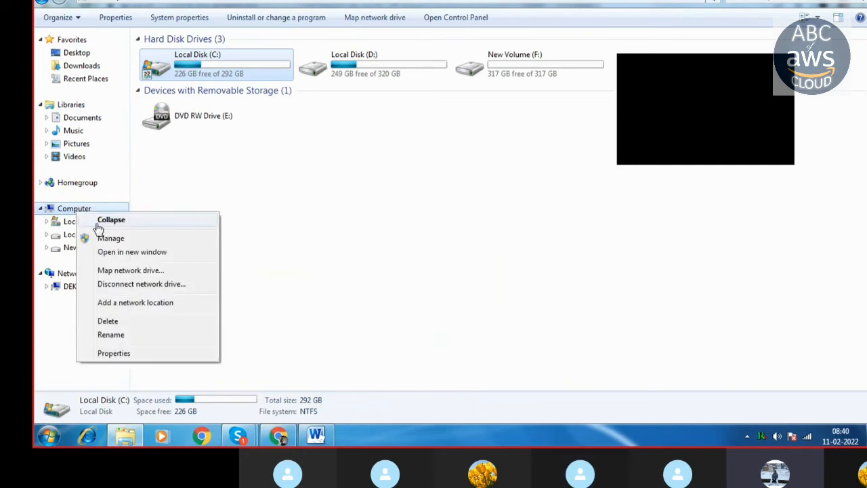
pyautogui.click(120, 354)
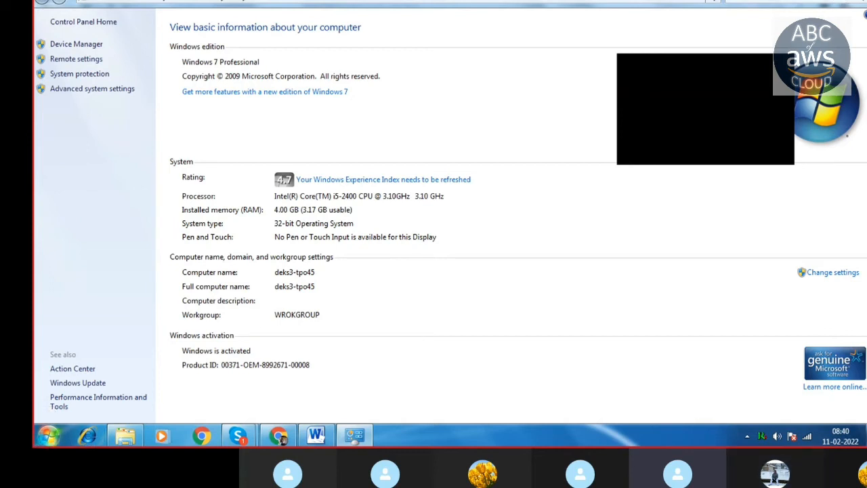
# Start Remote Desktop Connection by searching for mstsc, try connecting with the computer name left blank, and dismiss the error
pyautogui.click(49, 437)
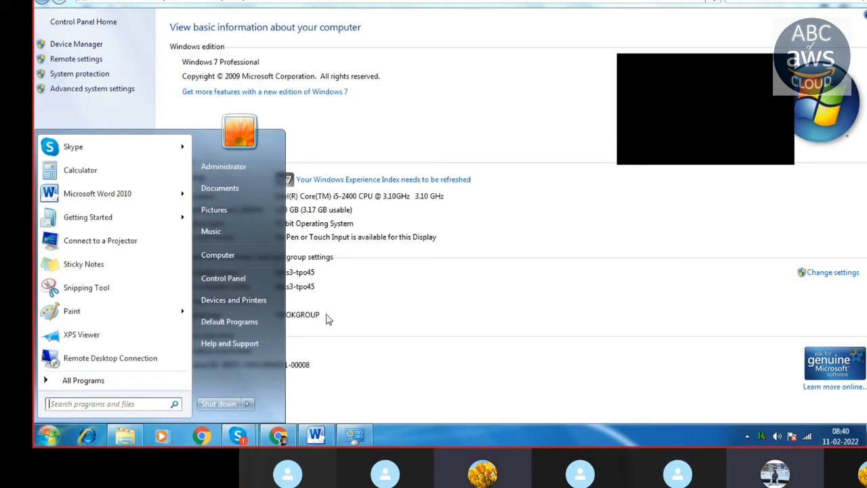
pyautogui.write('ms')
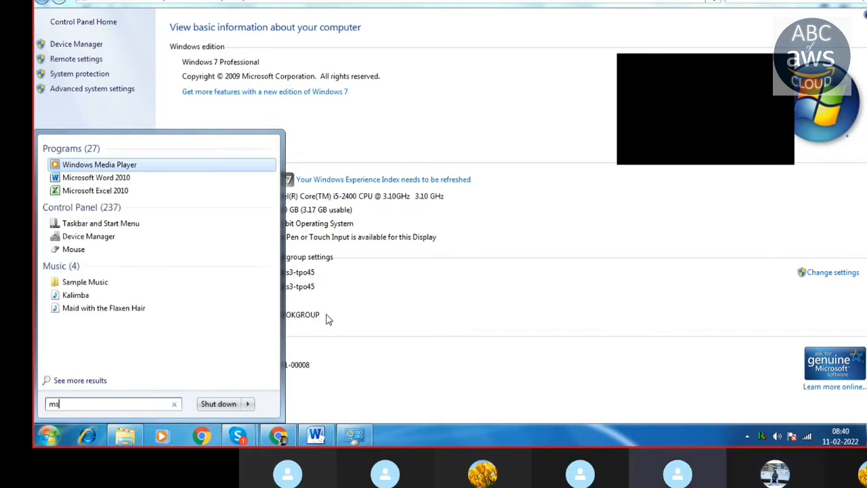
pyautogui.write('d')
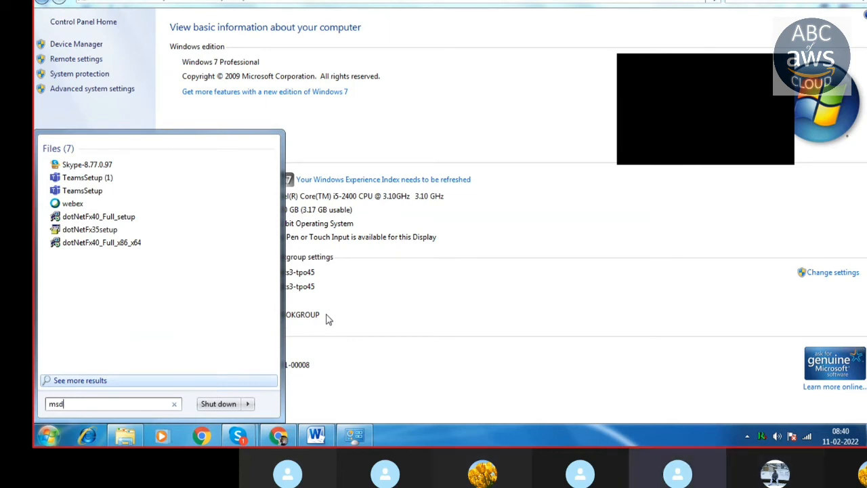
pyautogui.press('BackSpace')
pyautogui.write('t')
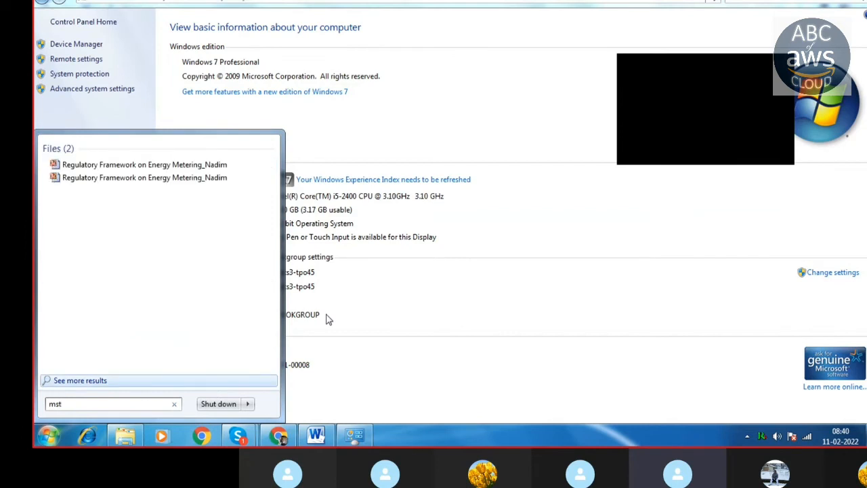
pyautogui.write('sc')
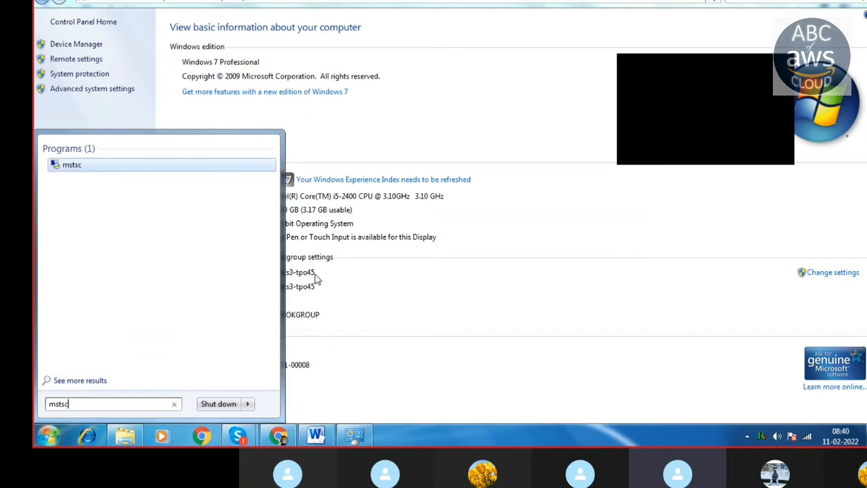
pyautogui.click(247, 175)
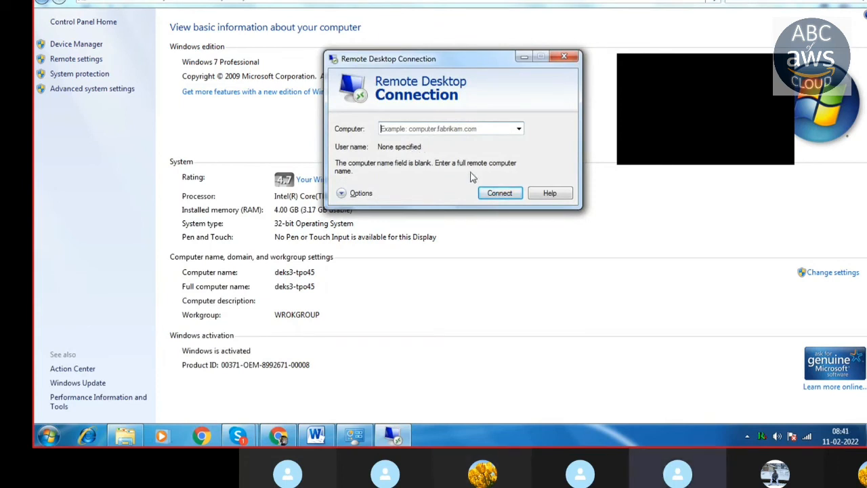
pyautogui.click(500, 194)
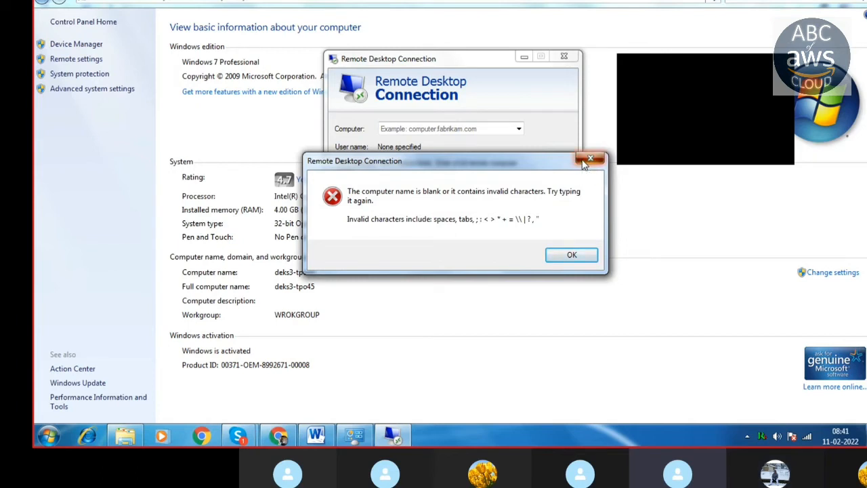
pyautogui.click(586, 161)
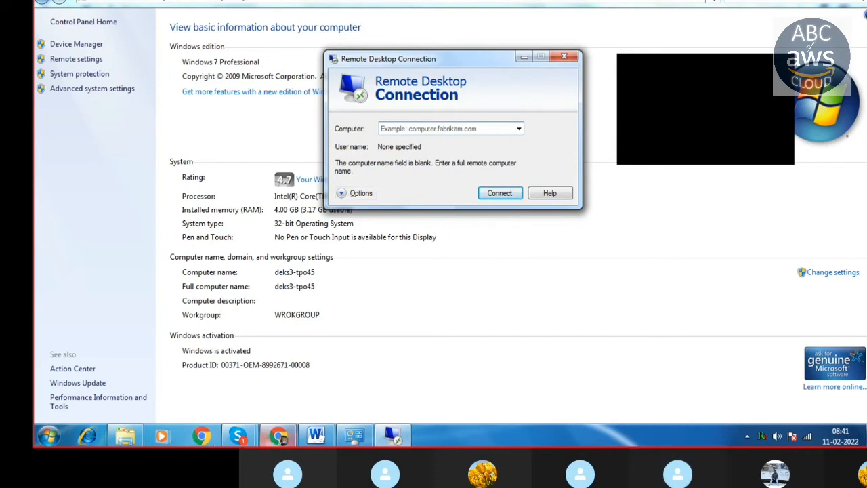
# In Chrome, return to the Mumbai instance's summary page and copy its public IPv4 address
pyautogui.click(278, 436)
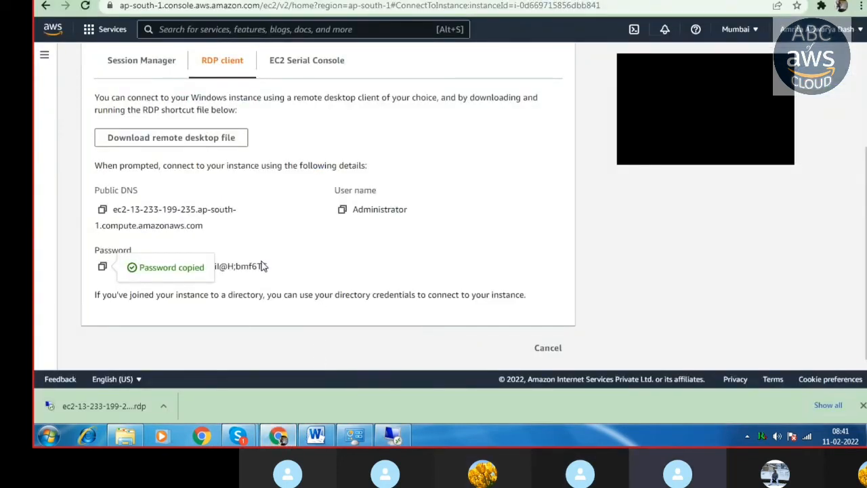
pyautogui.click(45, 7)
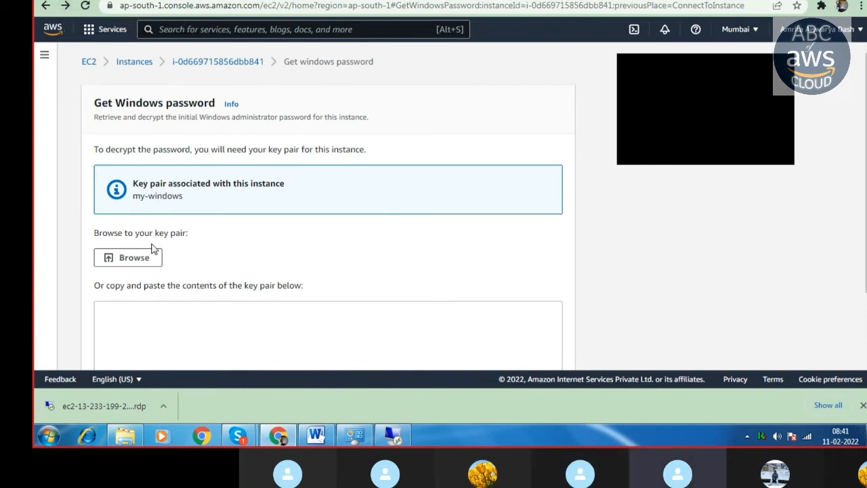
pyautogui.scroll(-1, 153, 249)
pyautogui.scroll(1, 153, 244)
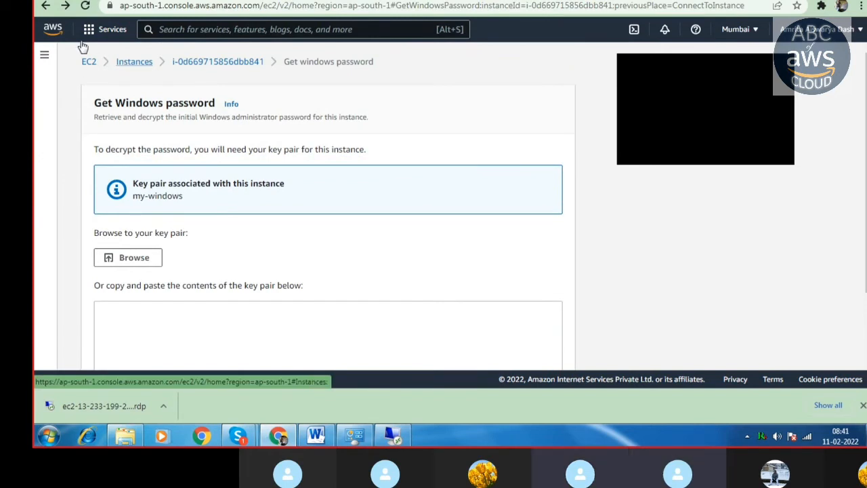
pyautogui.click(46, 5)
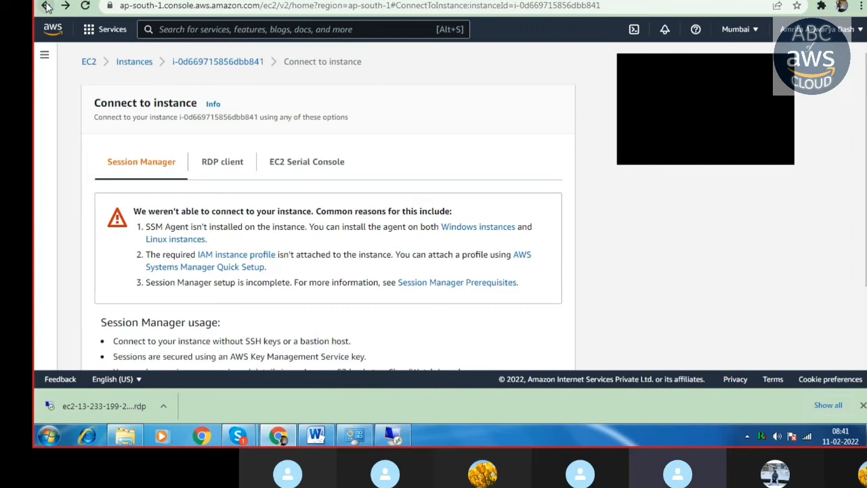
pyautogui.click(46, 7)
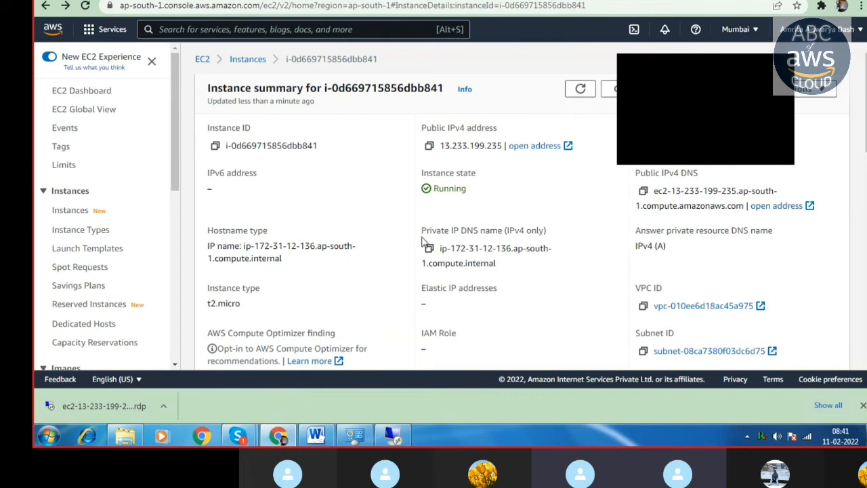
pyautogui.click(429, 147)
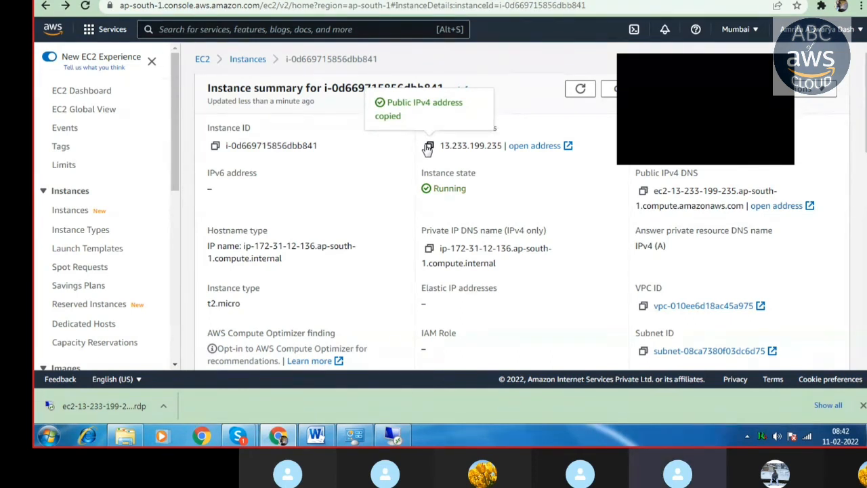
# In Remote Desktop Connection, enter the copied address 13.233.199.235 as the computer and start connecting
pyautogui.click(394, 436)
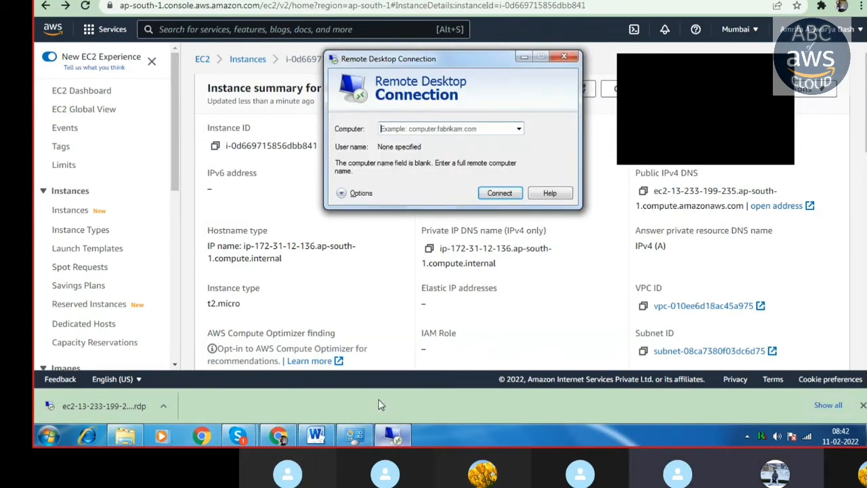
pyautogui.rightClick(391, 133)
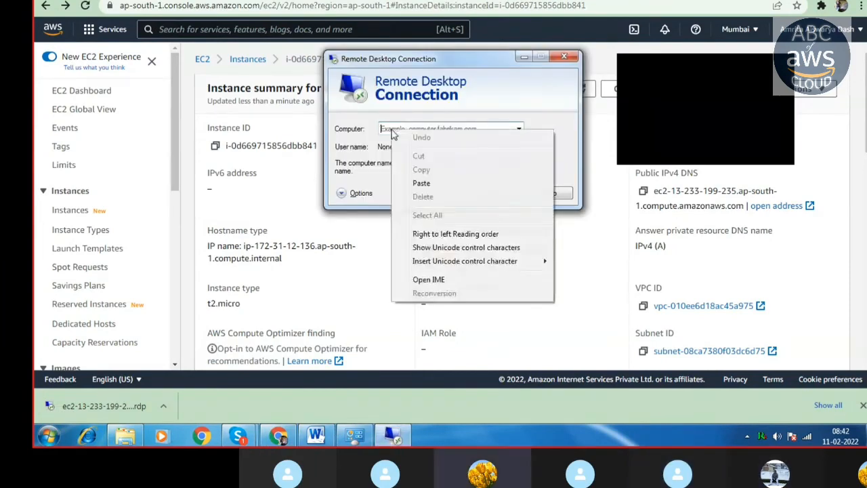
pyautogui.click(421, 183)
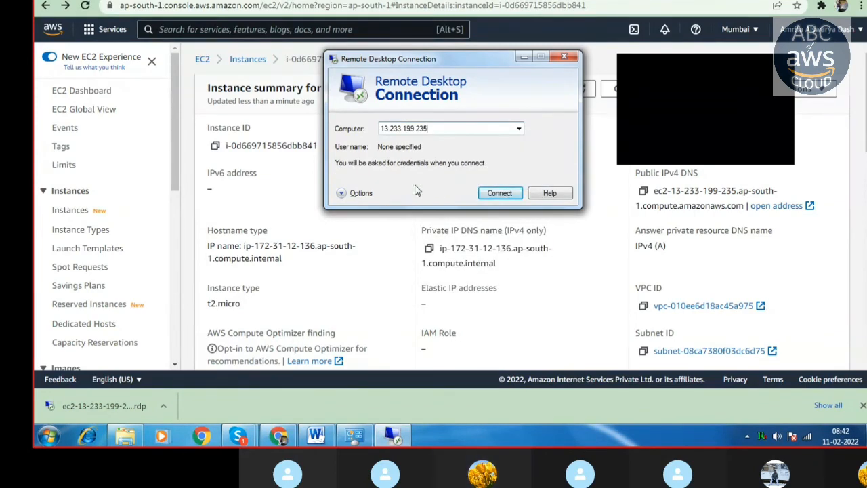
pyautogui.click(497, 194)
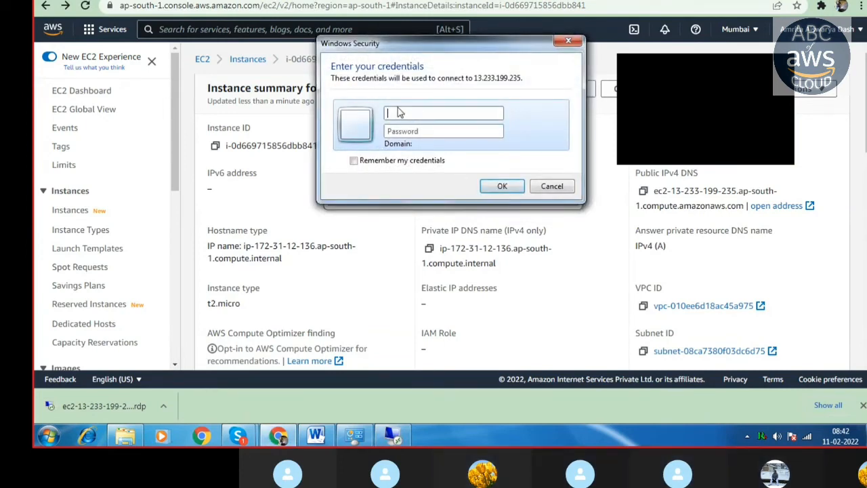
# Enter Administrator as the user name in the credentials prompt
pyautogui.write('a')
pyautogui.press('BackSpace')
pyautogui.write('Admin')
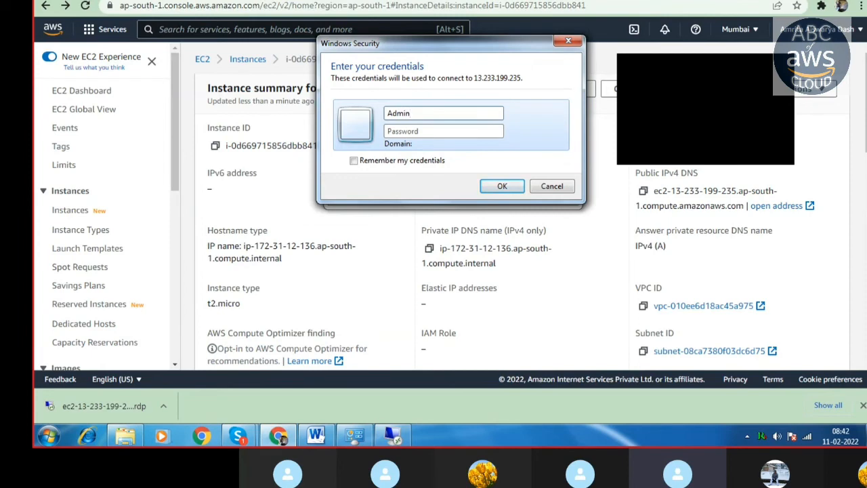
pyautogui.write('strator')
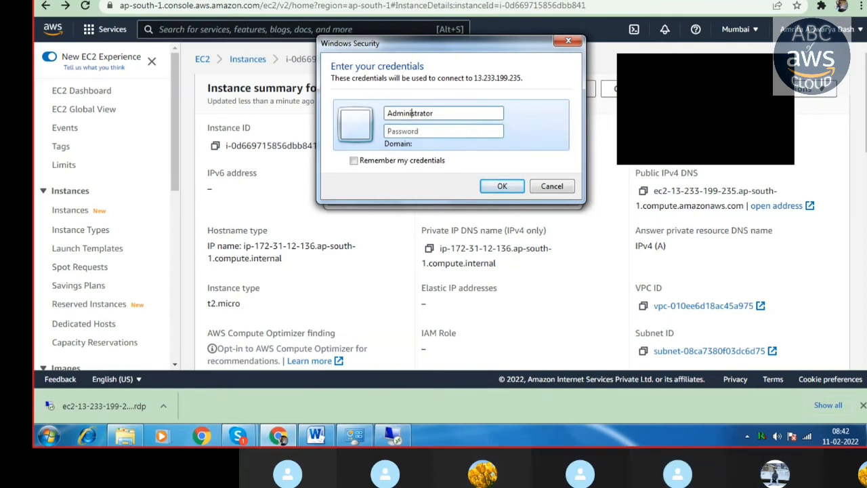
pyautogui.rightClick(431, 131)
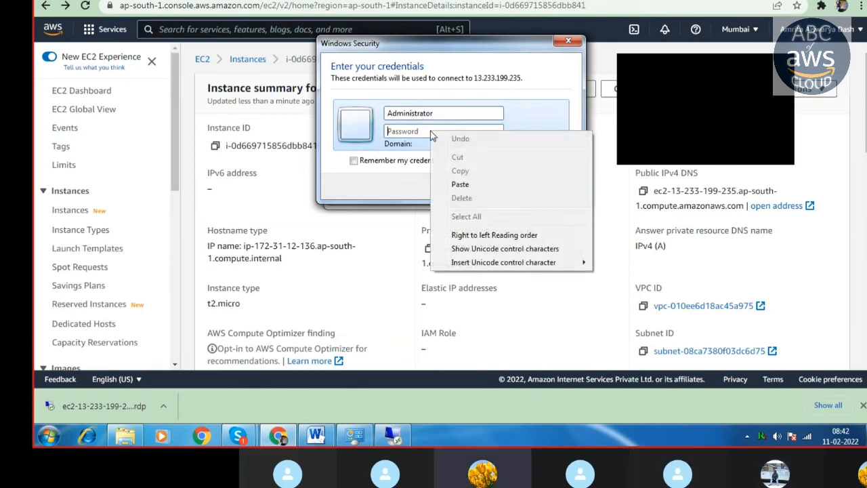
pyautogui.click(461, 184)
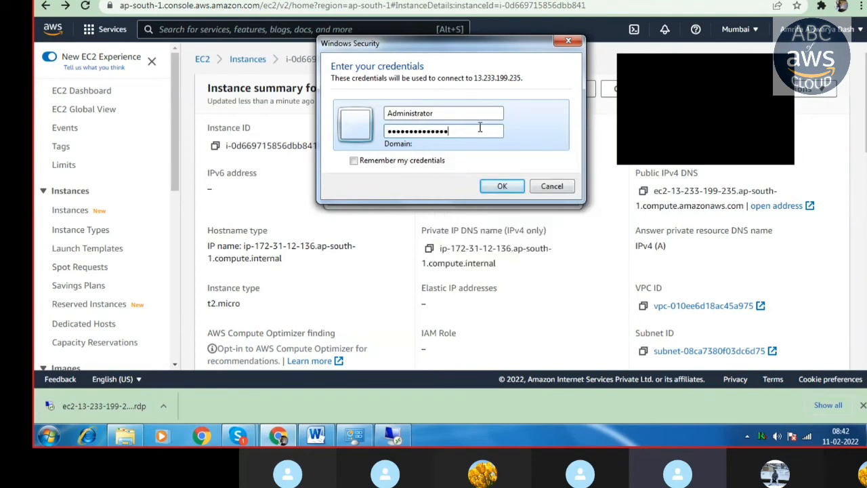
pyautogui.press('BackSpace')
pyautogui.press('BackSpace')
pyautogui.press('BackSpace')
pyautogui.press('BackSpace')
pyautogui.press('BackSpace')
pyautogui.press('BackSpace')
pyautogui.press('BackSpace')
pyautogui.press('BackSpace')
pyautogui.press('BackSpace')
pyautogui.press('BackSpace')
pyautogui.press('BackSpace')
pyautogui.press('BackSpace')
pyautogui.press('BackSpace')
pyautogui.press('BackSpace')
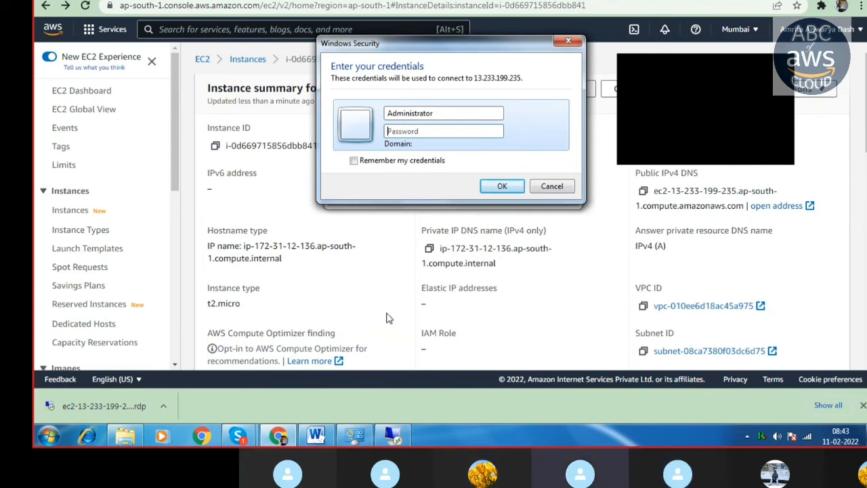
# Switch to the Word document, copy the saved administrator password and clear the text selection
pyautogui.click(325, 442)
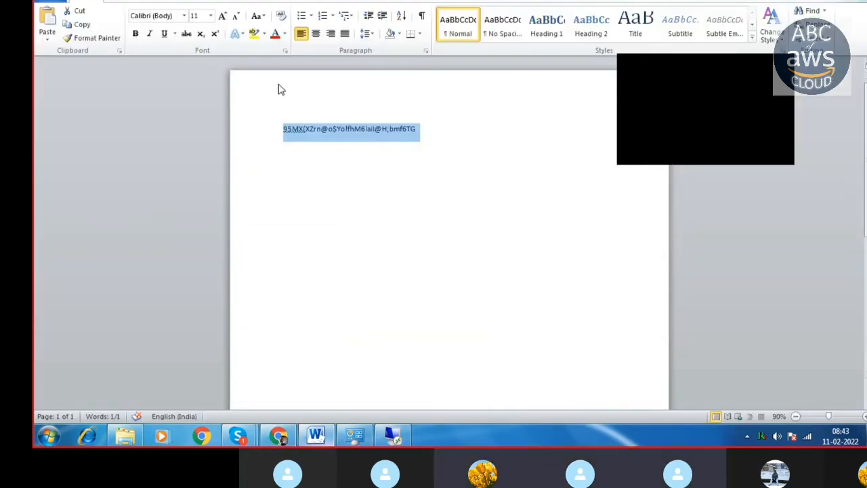
pyautogui.rightClick(290, 128)
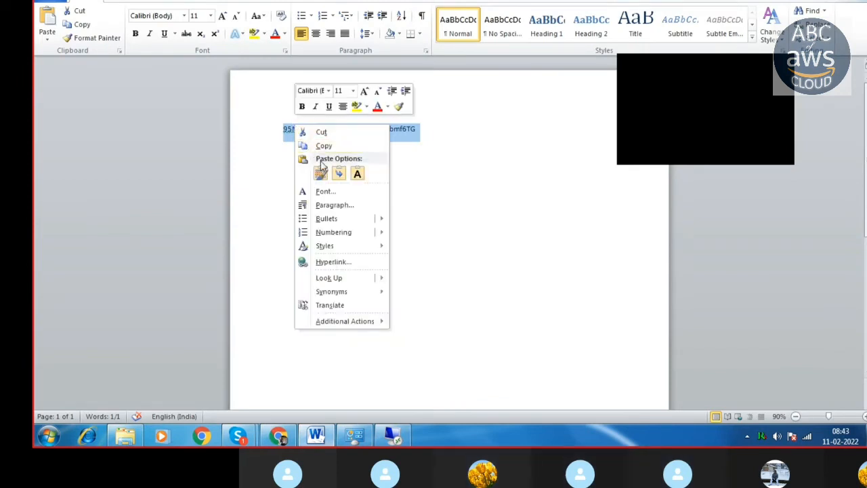
pyautogui.click(319, 146)
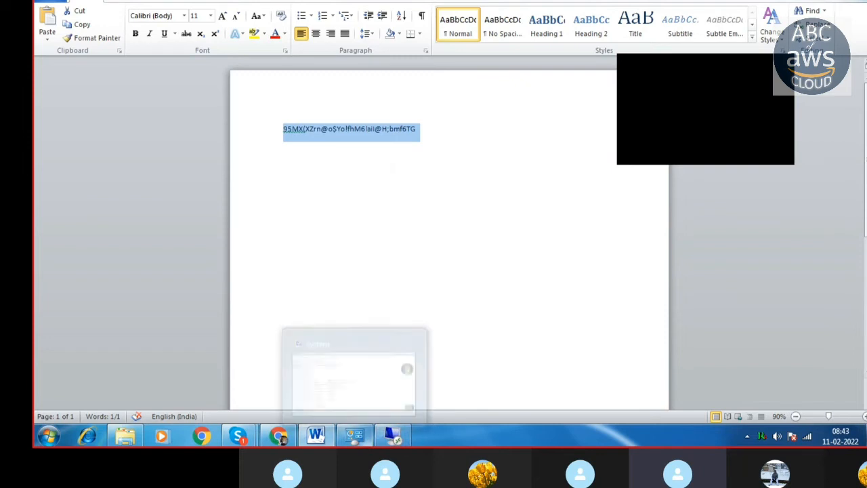
pyautogui.click(459, 234)
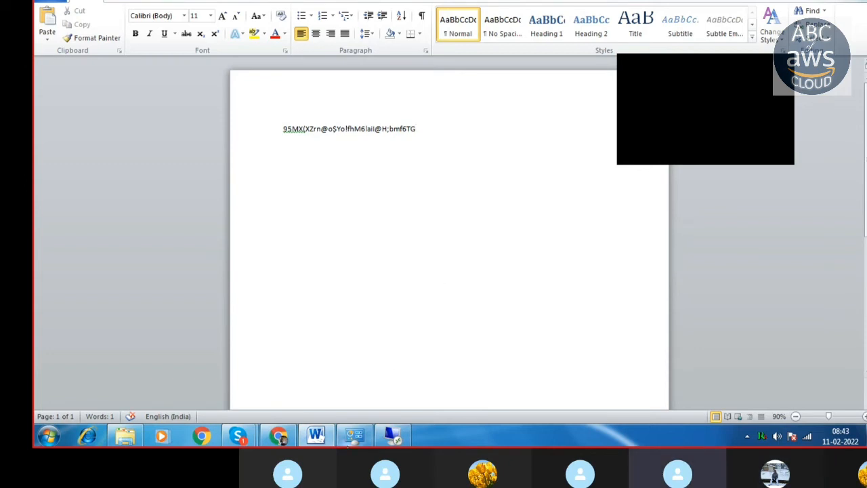
pyautogui.moveTo(317, 432)
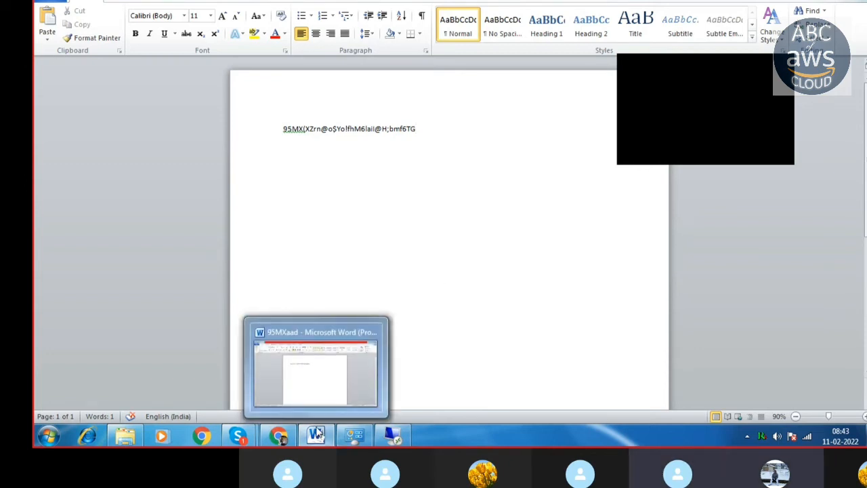
pyautogui.rightClick(292, 139)
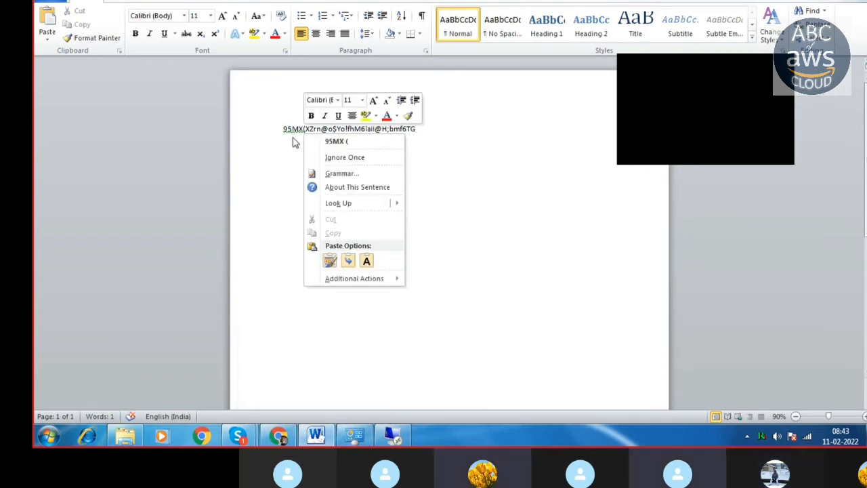
pyautogui.click(287, 219)
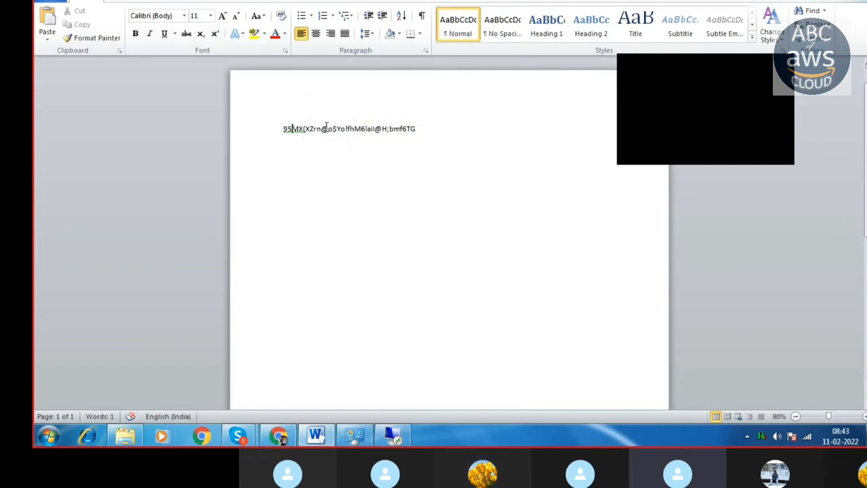
pyautogui.rightClick(328, 132)
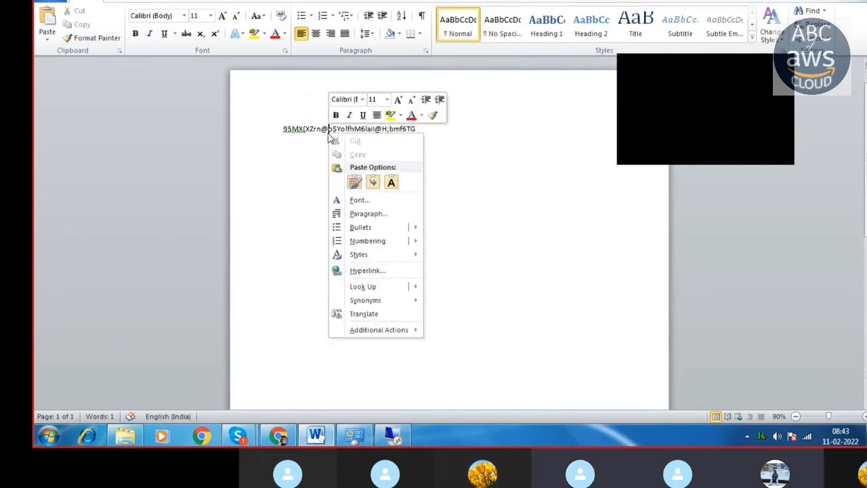
pyautogui.hotkey('shift', 'F10')
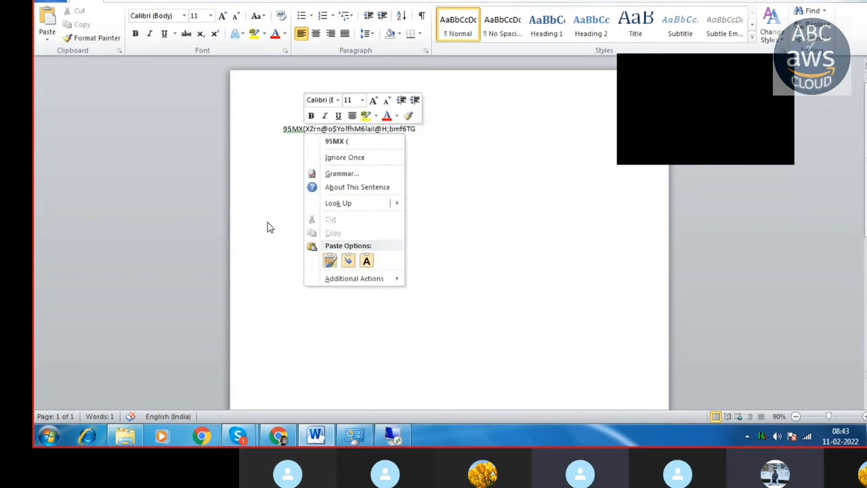
pyautogui.press('Escape')
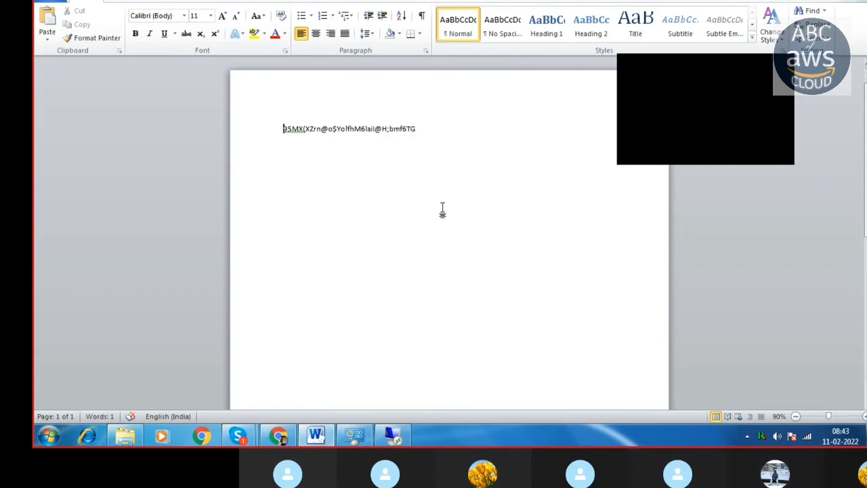
# Select the saved password in the Word document, then submit the administrator password in the Remote Desktop credentials prompt for 13.233.199.235
pyautogui.hotkey('ctrl', 'a')
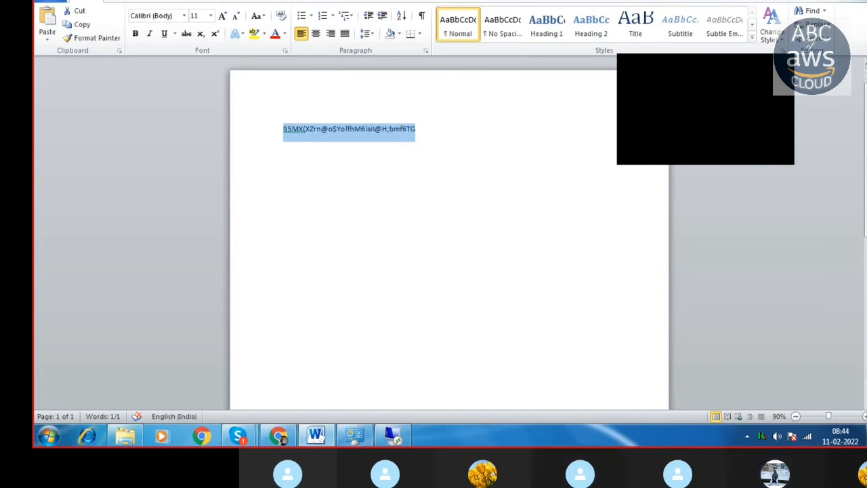
pyautogui.click(394, 438)
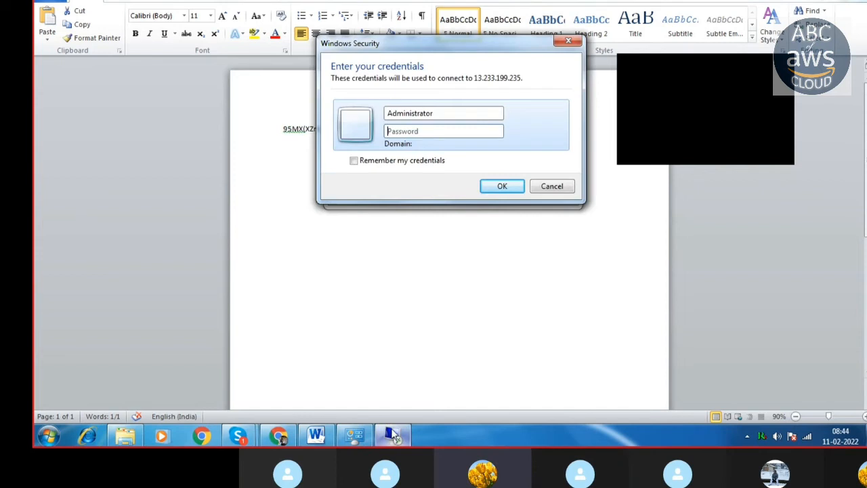
pyautogui.click(401, 131)
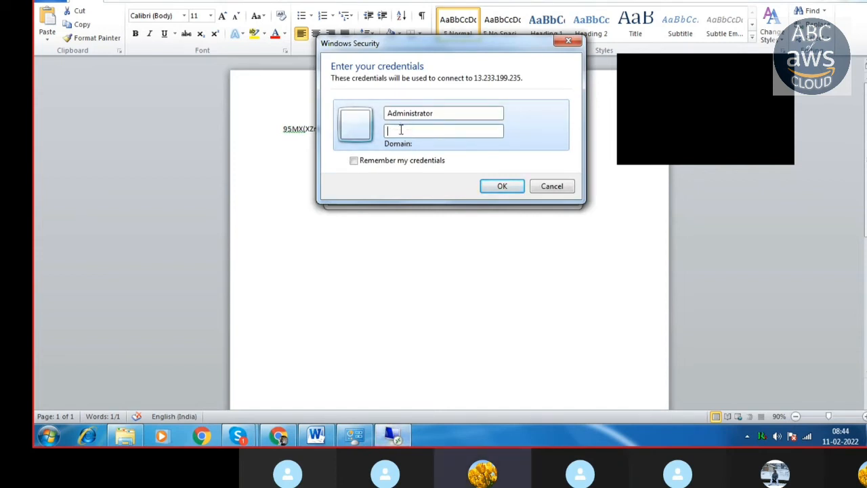
pyautogui.rightClick(400, 131)
pyautogui.click(431, 182)
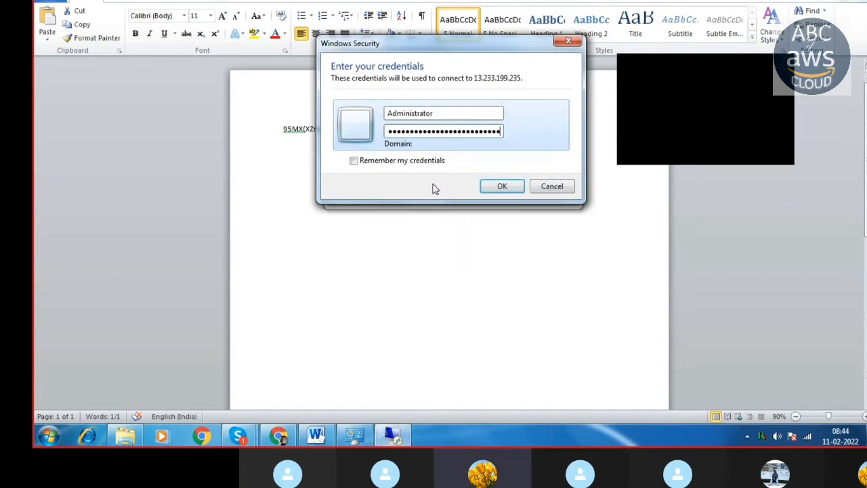
pyautogui.click(499, 190)
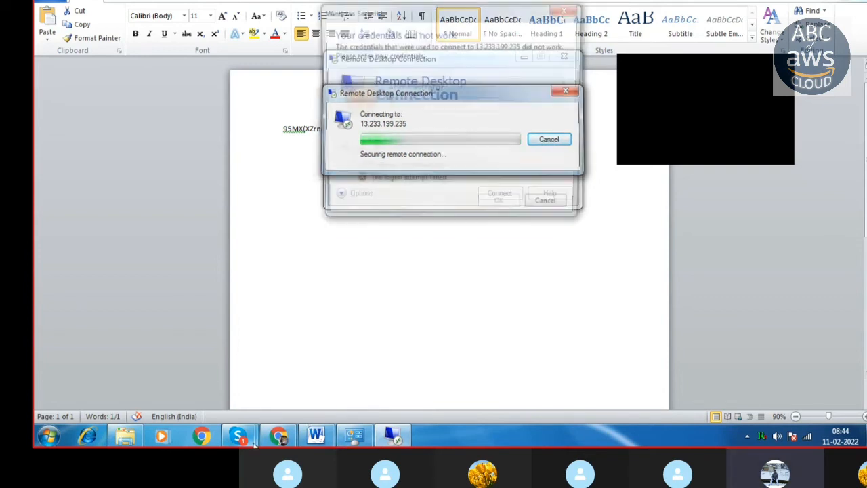
pyautogui.moveTo(275, 439)
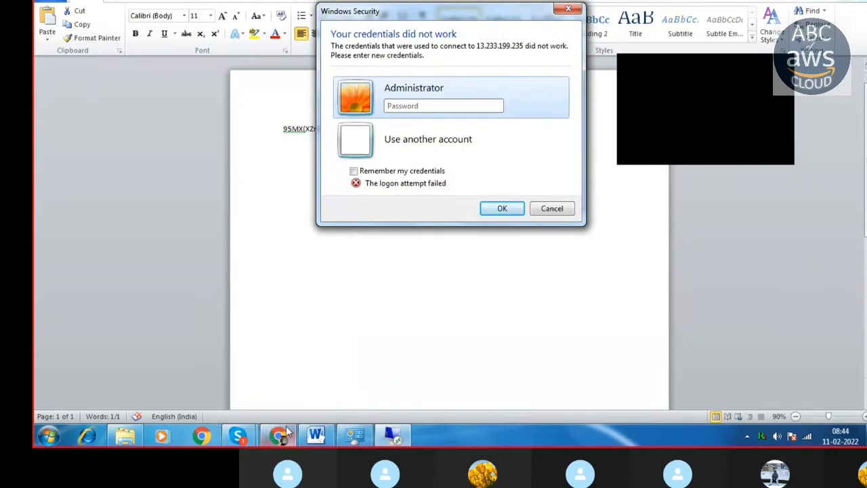
pyautogui.click(286, 428)
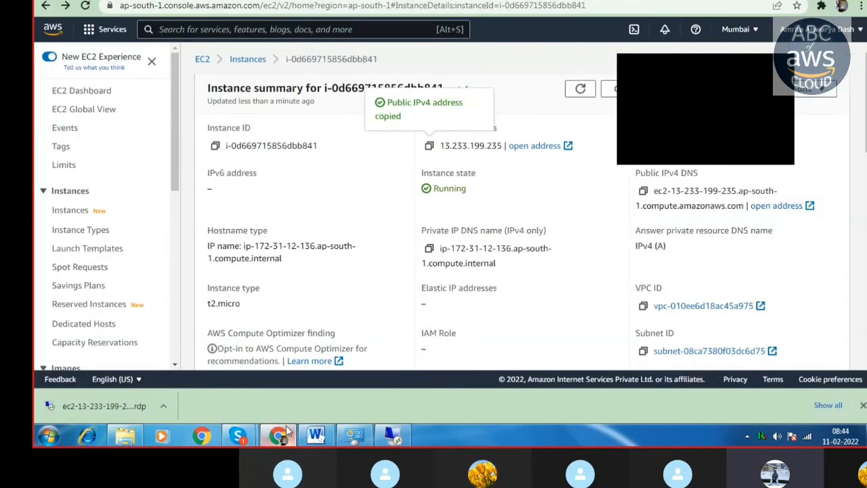
pyautogui.click(394, 436)
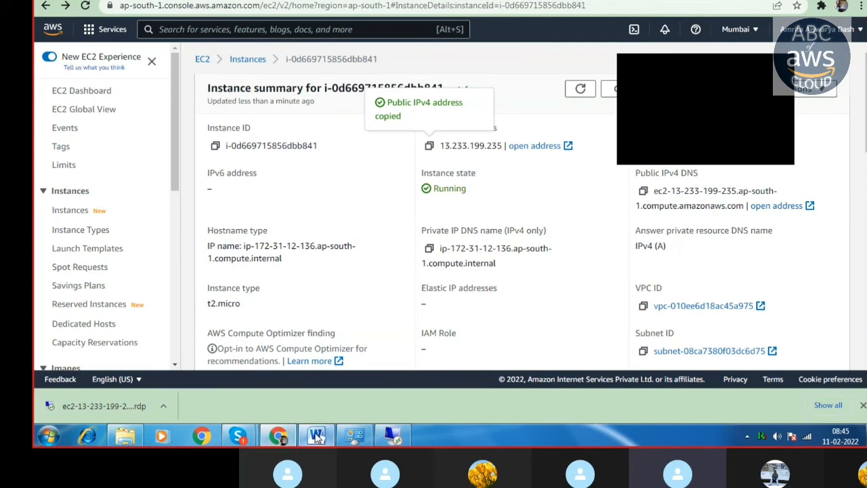
pyautogui.click(316, 436)
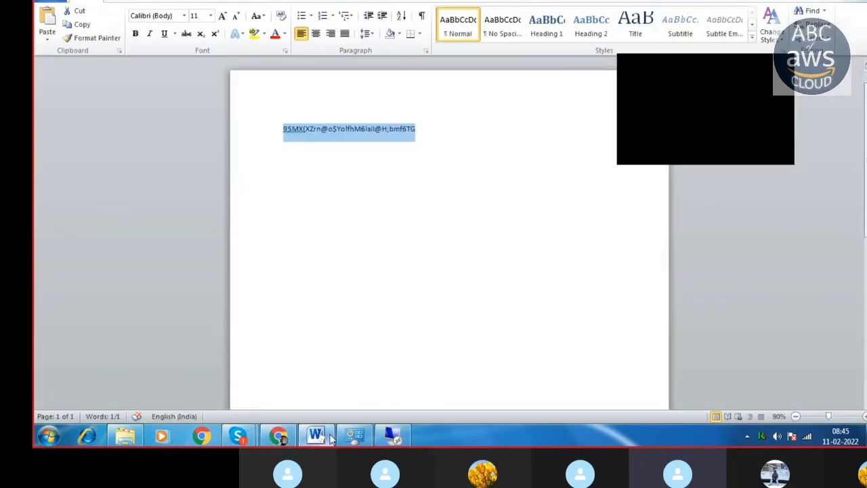
# In Chrome, open the Mumbai instance's RDP client connection details and start retrieving its Windows password
pyautogui.click(278, 435)
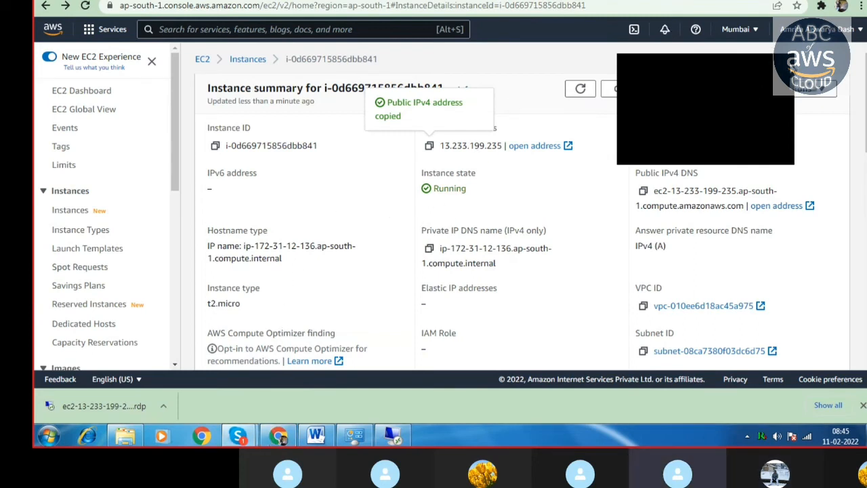
pyautogui.click(637, 95)
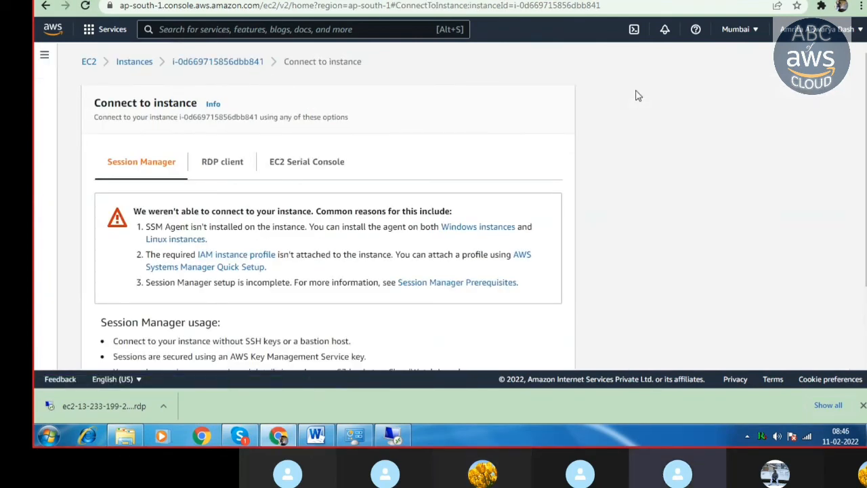
pyautogui.click(224, 166)
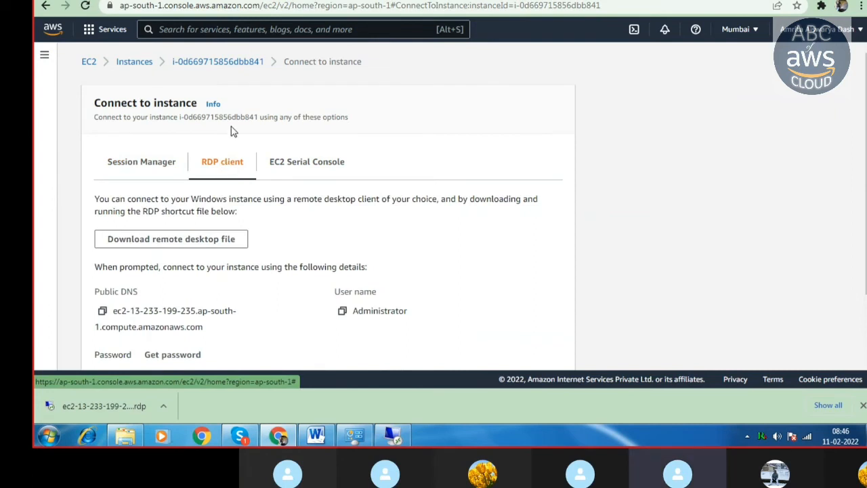
pyautogui.scroll(-2, 233, 127)
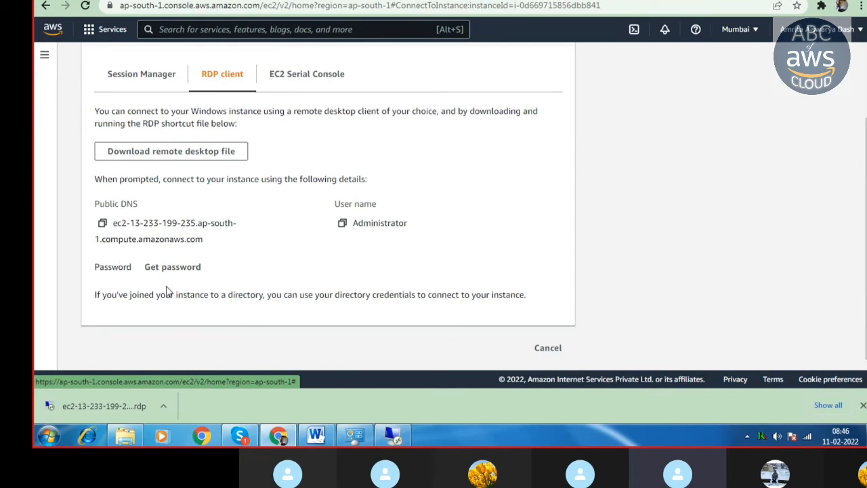
pyautogui.click(173, 271)
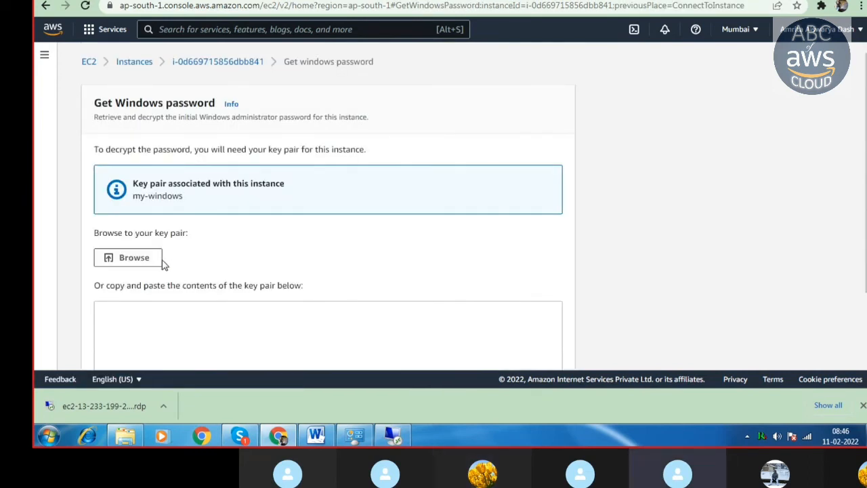
# Load the key pair file my-windows.pem from Downloads and decrypt the instance's Windows password
pyautogui.click(147, 263)
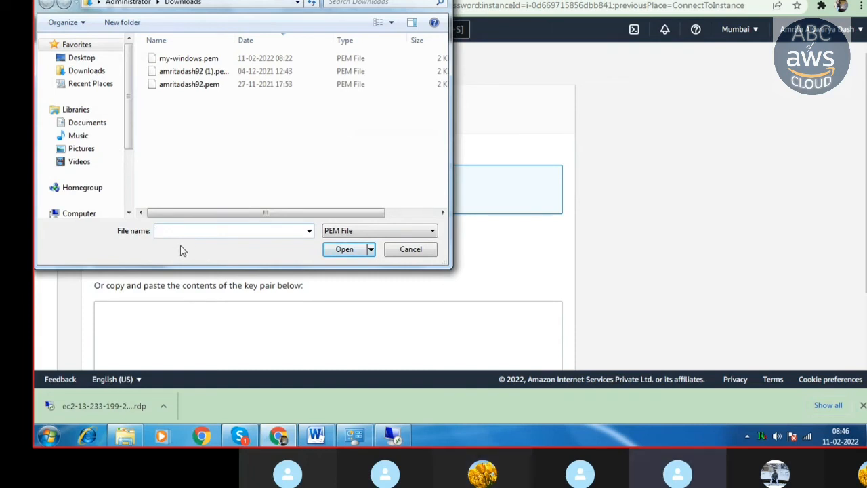
pyautogui.click(210, 60)
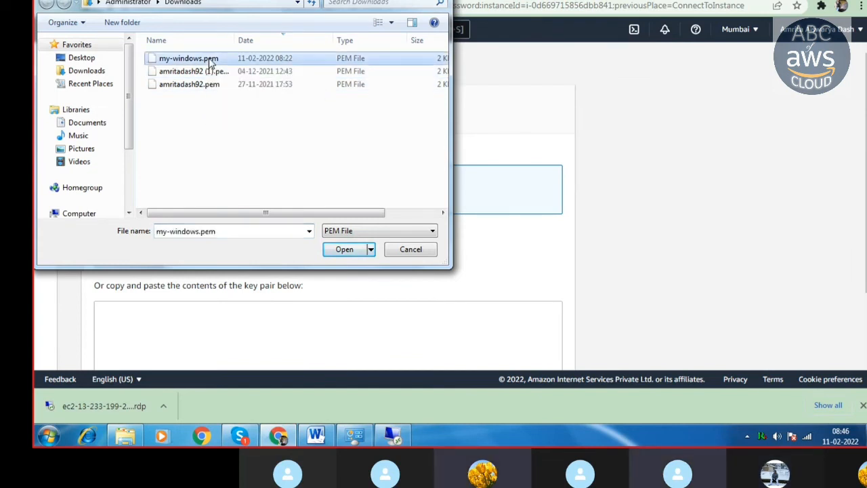
pyautogui.click(344, 250)
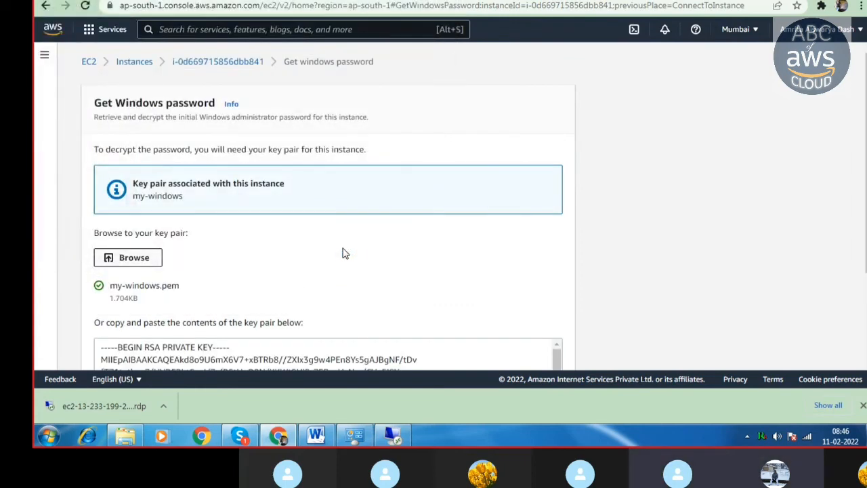
pyautogui.scroll(-4, 343, 253)
pyautogui.scroll(-2, 346, 245)
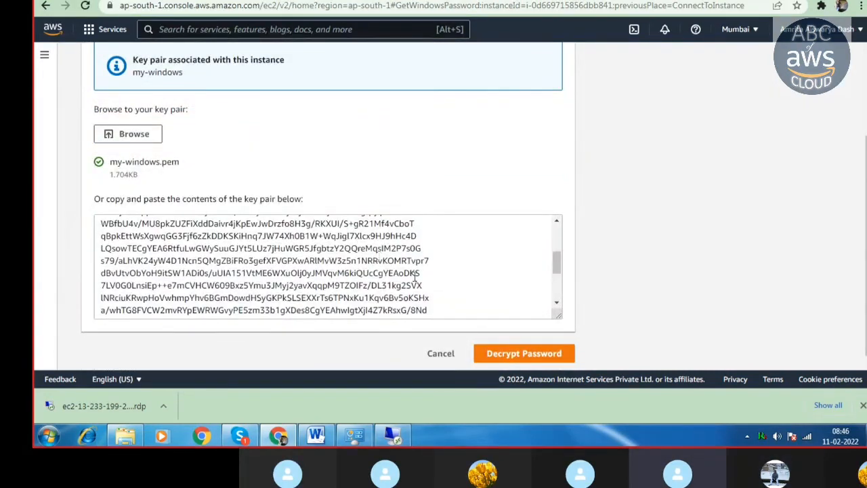
pyautogui.click(515, 353)
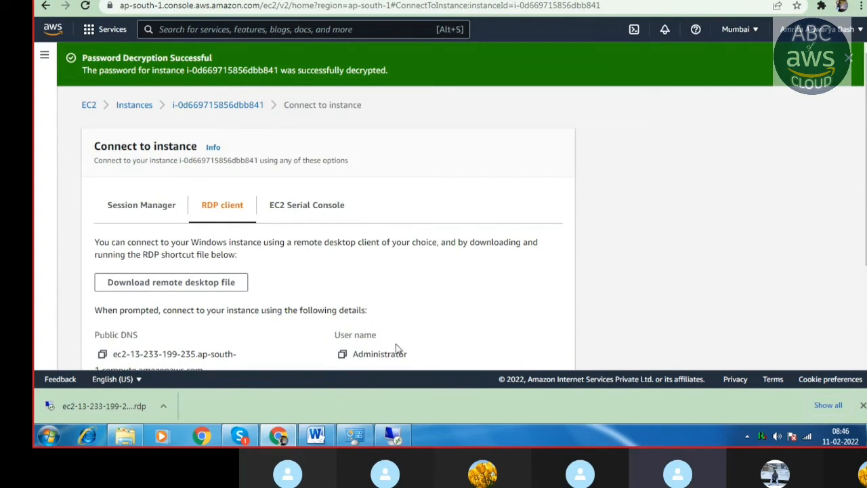
# Copy the decrypted administrator password from the RDP client connection details
pyautogui.scroll(-1, 419, 291)
pyautogui.scroll(-3, 419, 291)
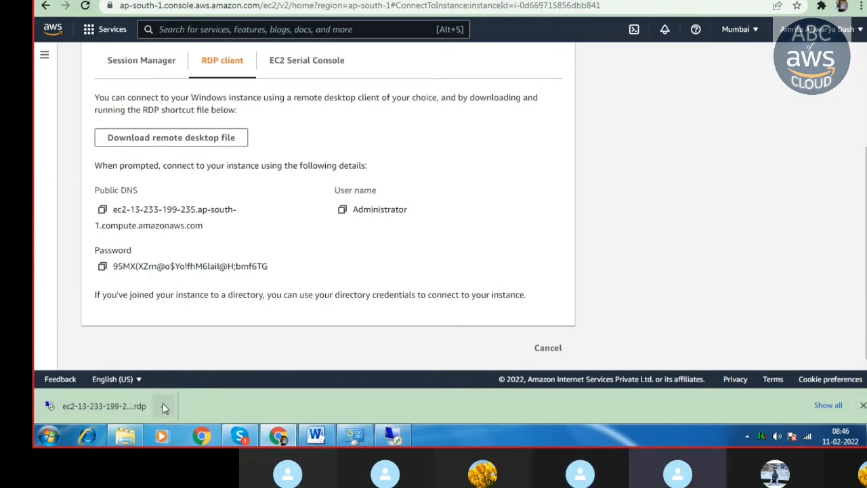
pyautogui.click(102, 268)
# Switch to Remote Desktop Connection and try to sign in as Administrator with the copied administrator password
pyautogui.click(392, 437)
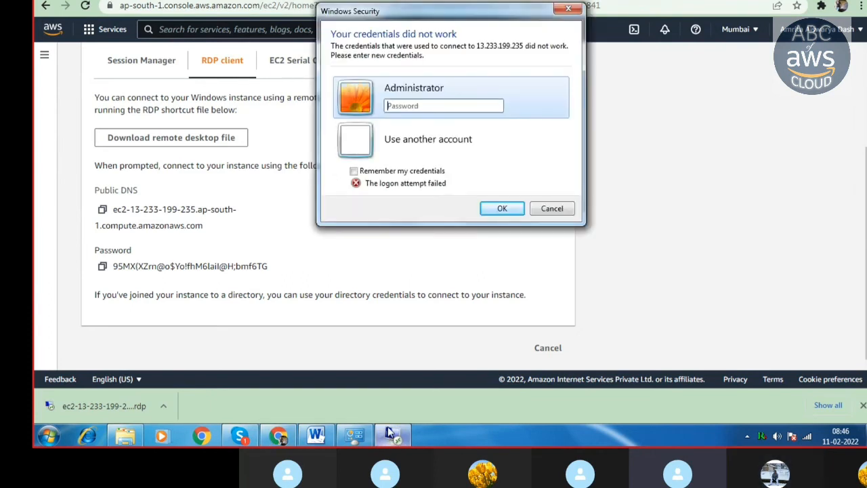
pyautogui.click(417, 105)
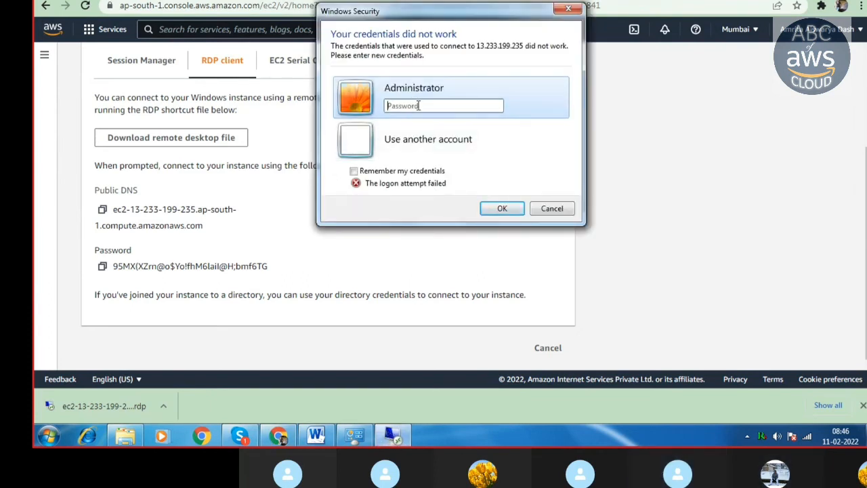
pyautogui.rightClick(418, 108)
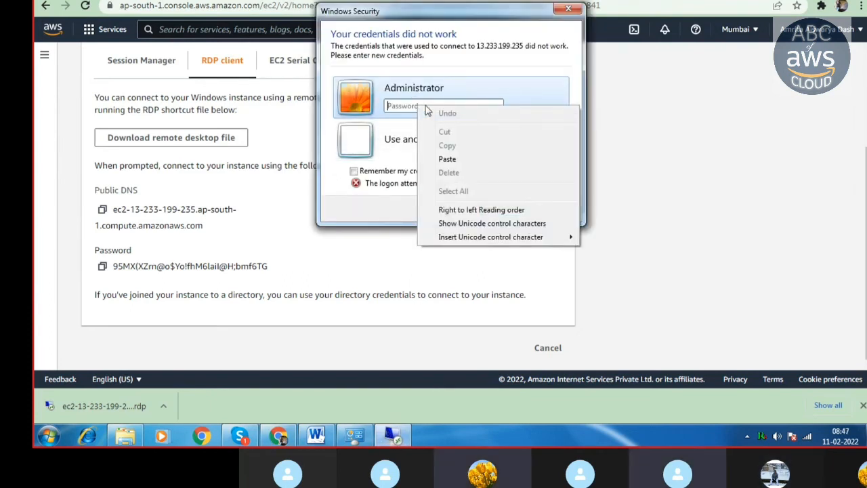
pyautogui.click(448, 159)
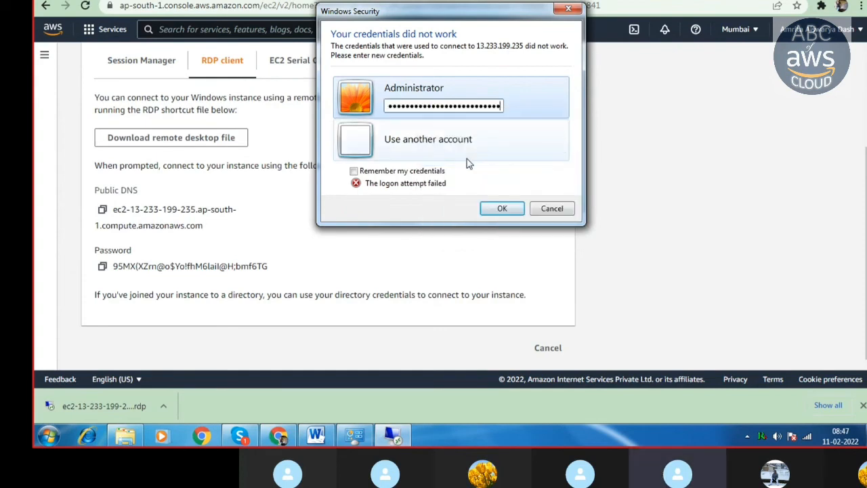
pyautogui.click(493, 213)
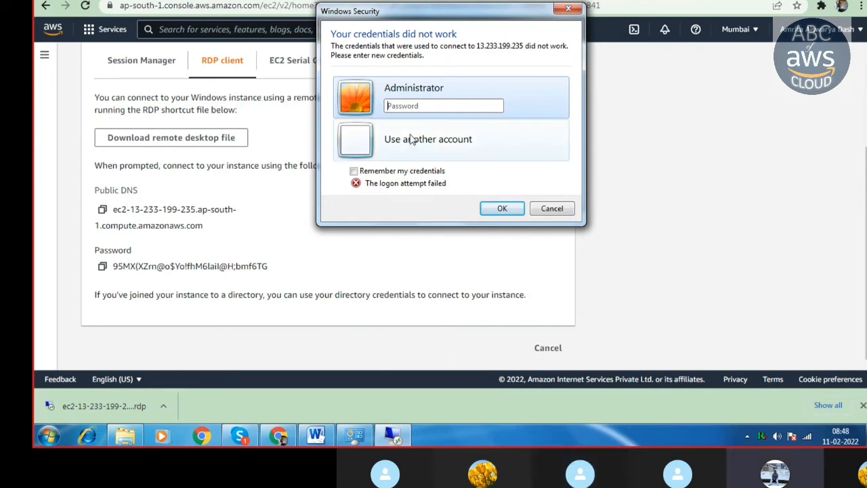
# Re-enter the administrator password in the credentials prompt, but close the prompt without submitting it
pyautogui.rightClick(411, 106)
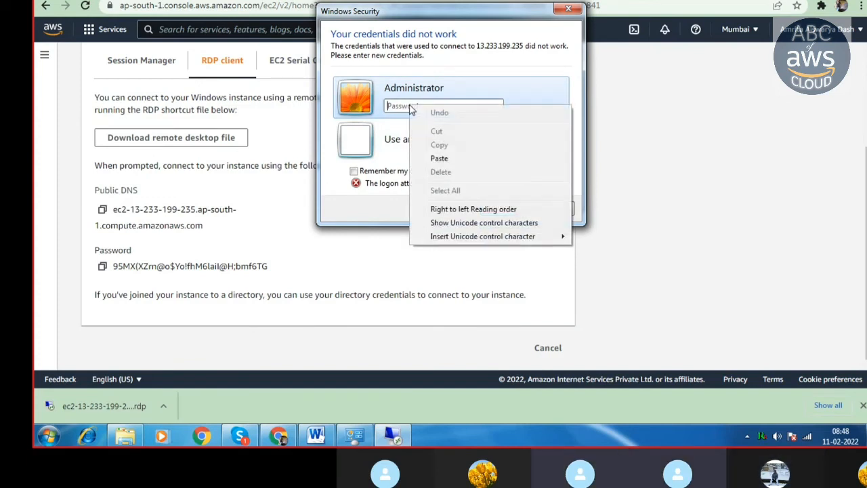
pyautogui.click(440, 159)
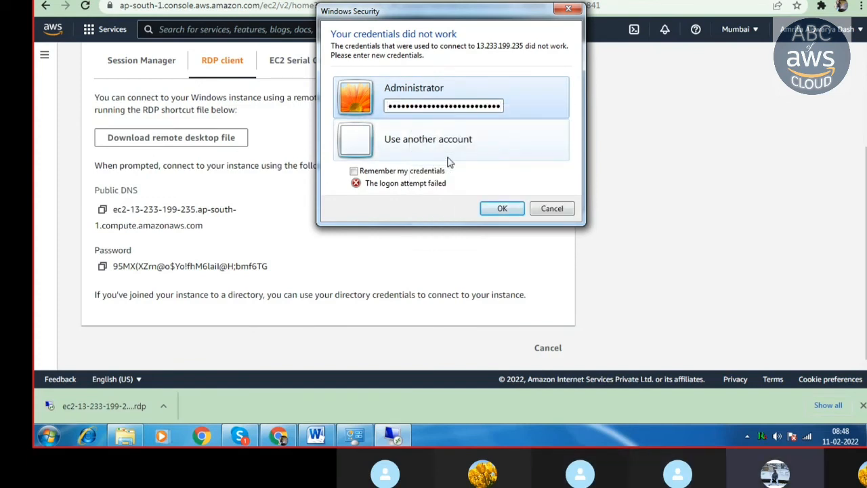
pyautogui.click(568, 8)
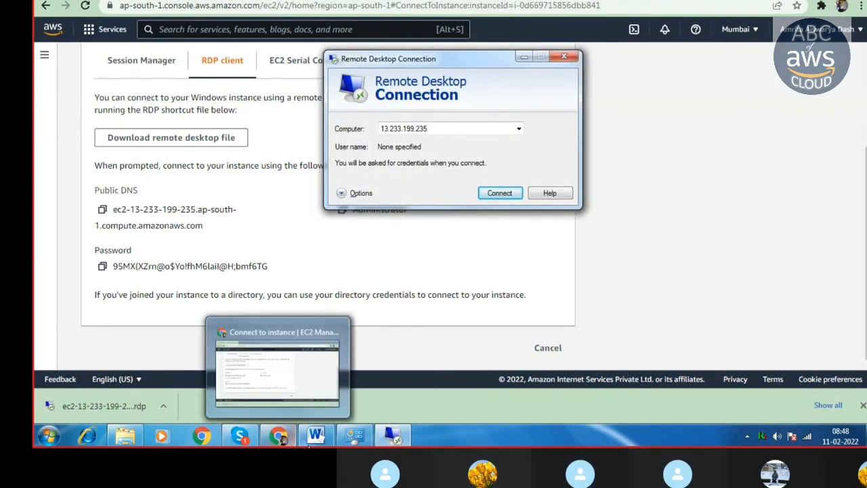
pyautogui.click(316, 435)
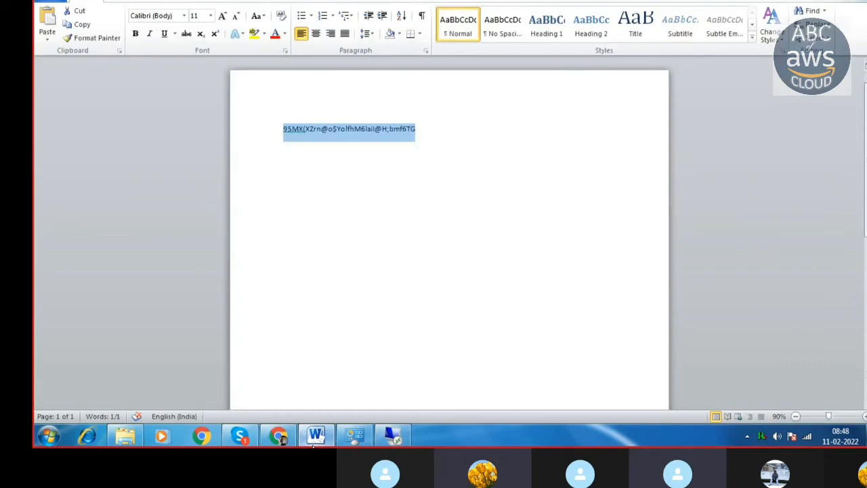
pyautogui.rightClick(384, 233)
pyautogui.click(648, 188)
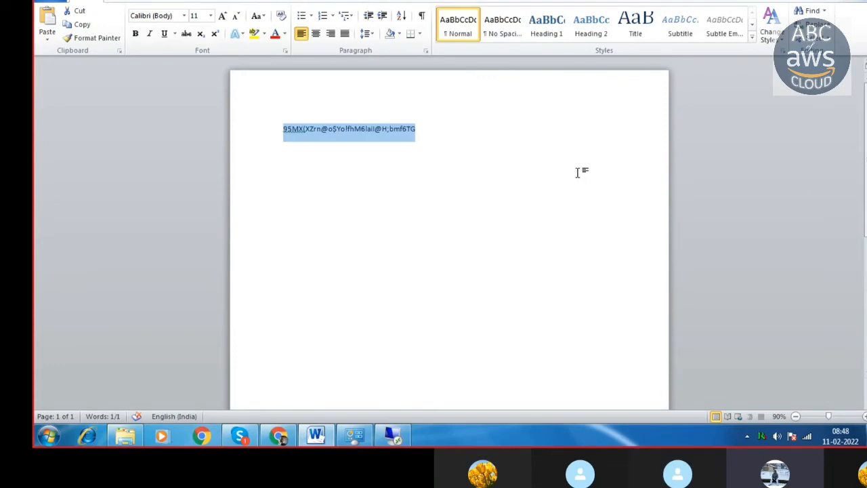
pyautogui.rightClick(334, 229)
pyautogui.click(522, 243)
pyautogui.click(522, 242)
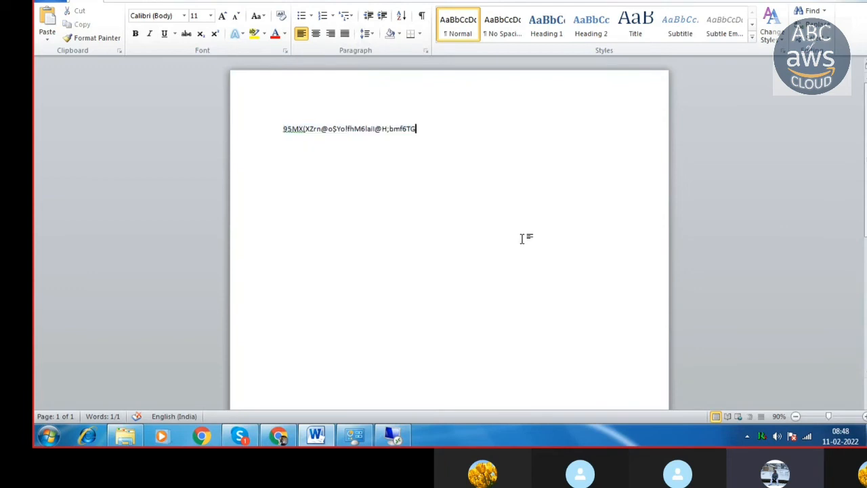
pyautogui.hotkey('shift', 'F10')
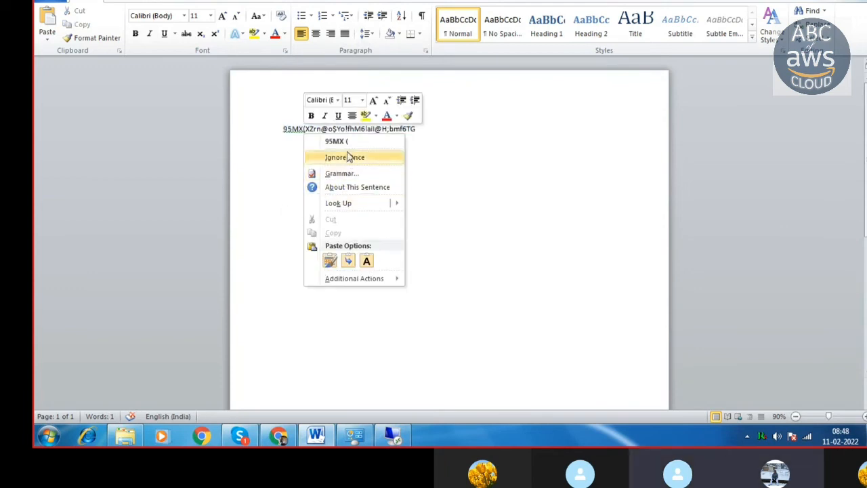
pyautogui.click(545, 203)
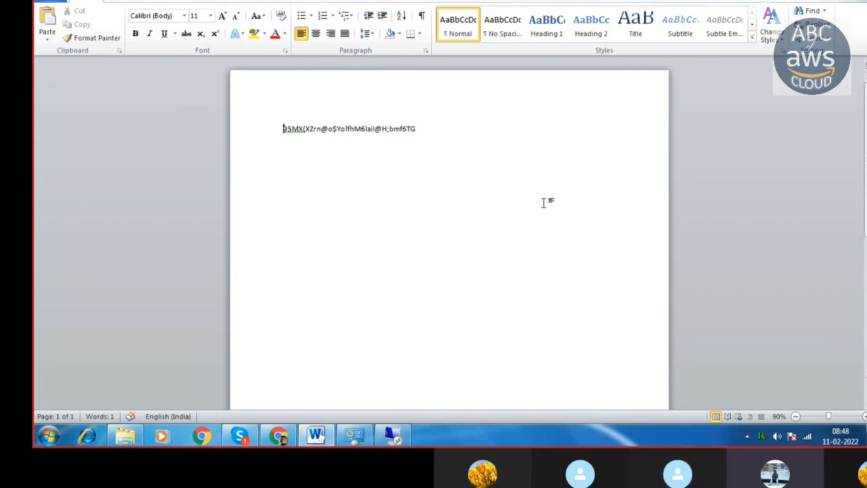
# Return to the instance's RDP client details in Chrome and copy the administrator password again
pyautogui.click(292, 436)
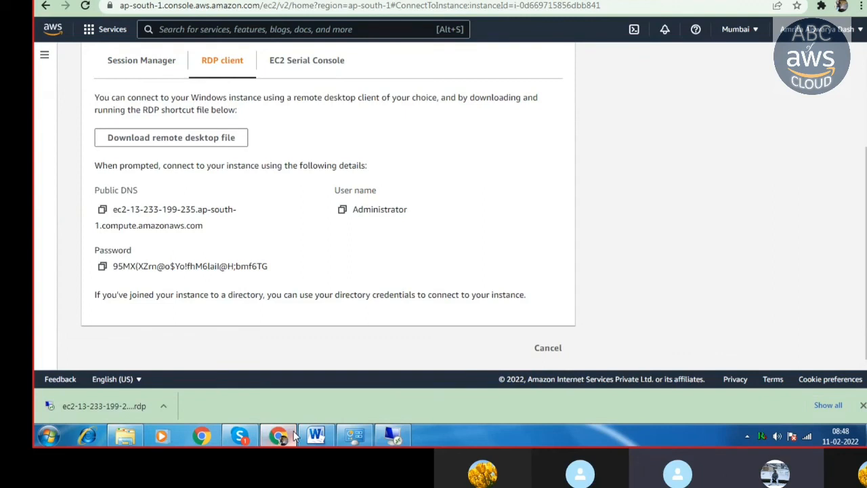
pyautogui.click(102, 267)
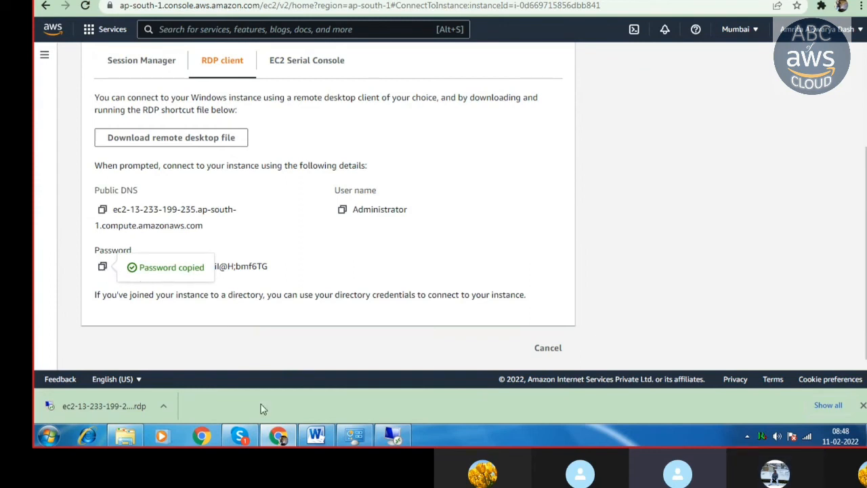
# Switch to Word and look over the administrator password pasted in the document
pyautogui.click(313, 439)
pyautogui.rightClick(345, 255)
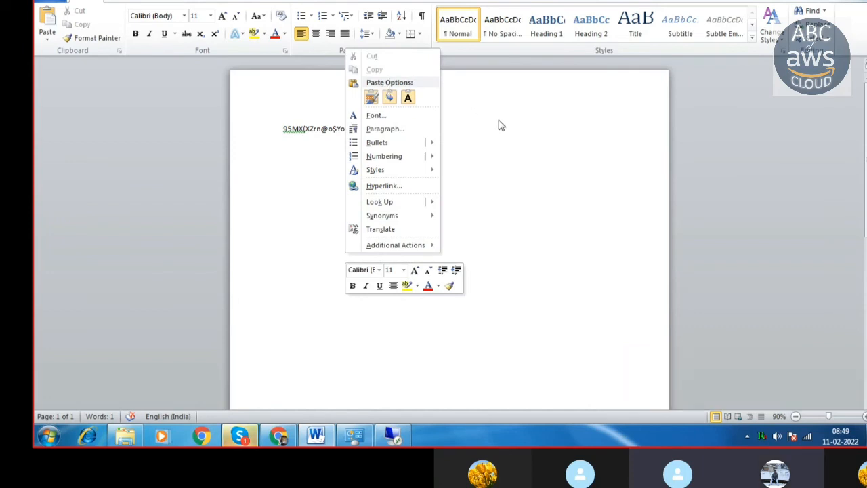
pyautogui.press('Escape')
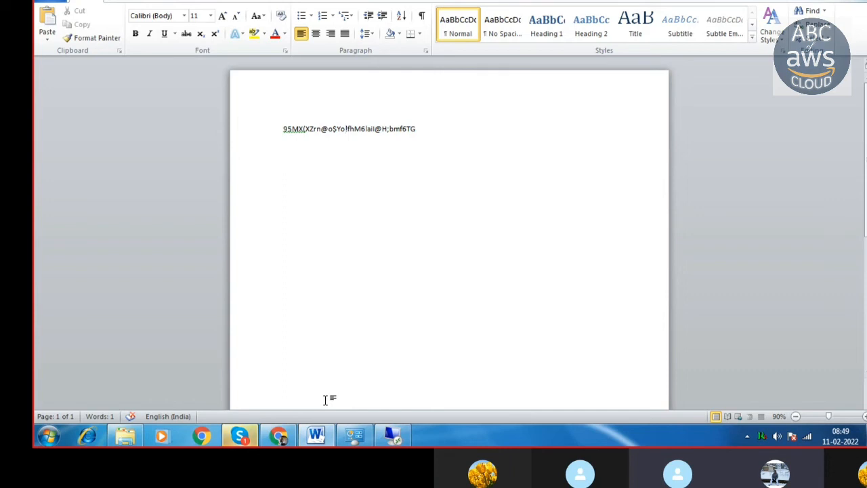
# Switch to the Skype call and send the copied administrator password in the group chat
pyautogui.click(239, 437)
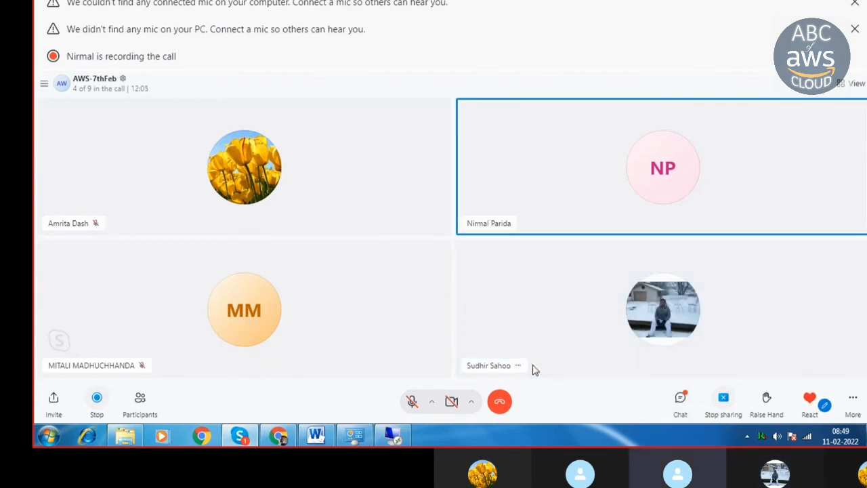
pyautogui.click(680, 400)
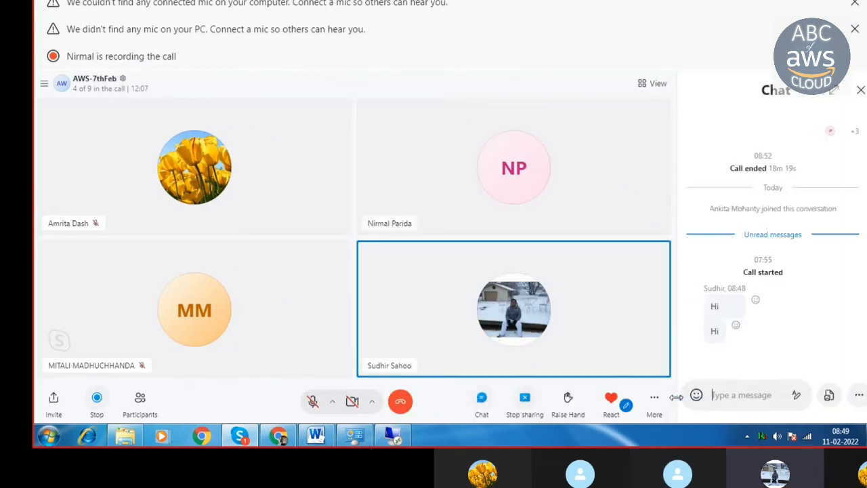
pyautogui.rightClick(722, 395)
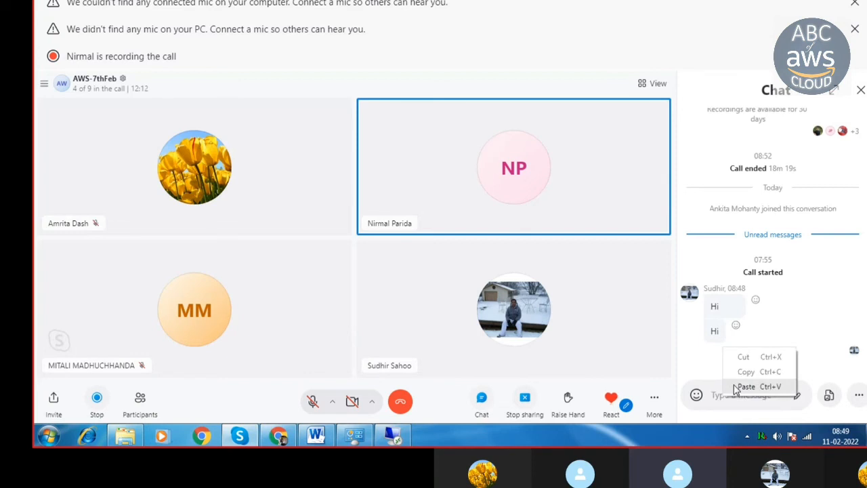
pyautogui.click(745, 386)
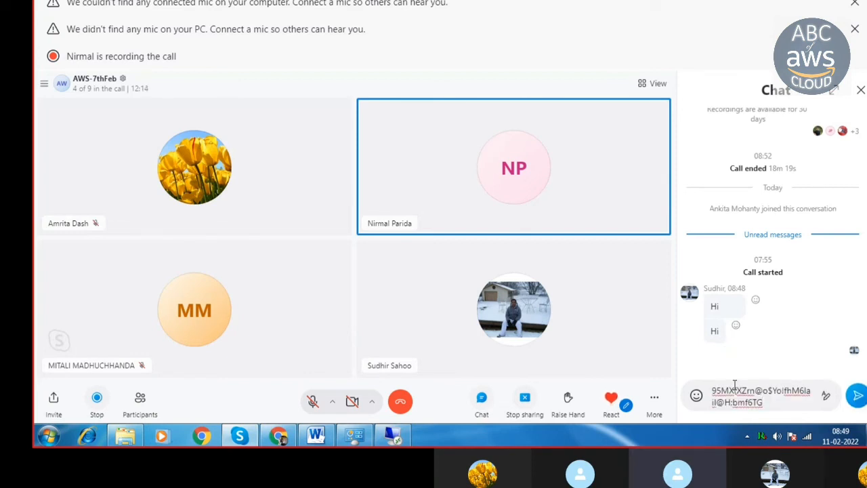
pyautogui.click(851, 398)
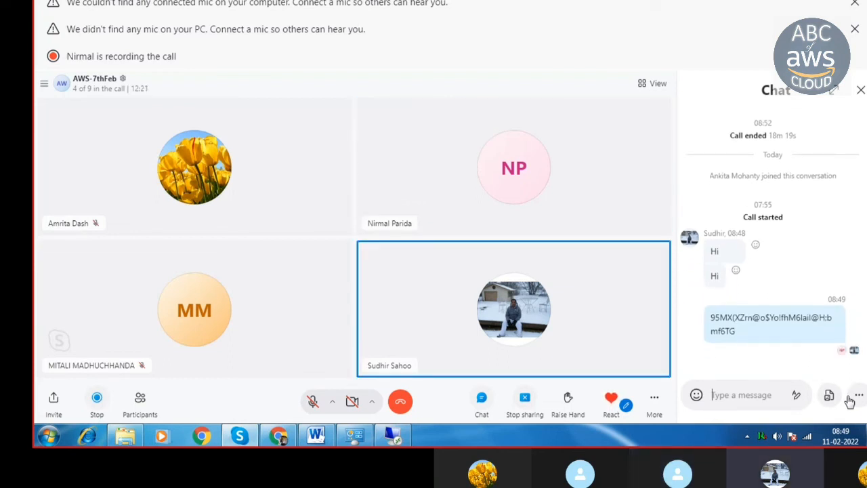
# Return to the instance's RDP client details in Chrome and review the connection information
pyautogui.click(270, 436)
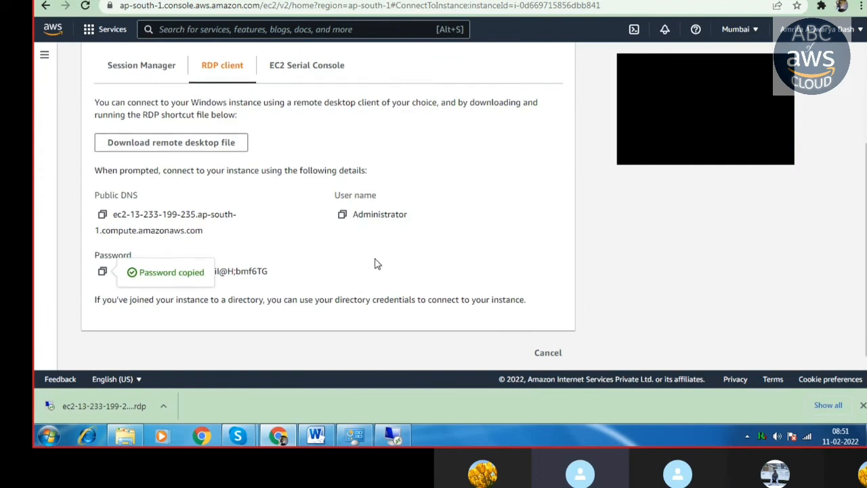
pyautogui.scroll(-2, 377, 264)
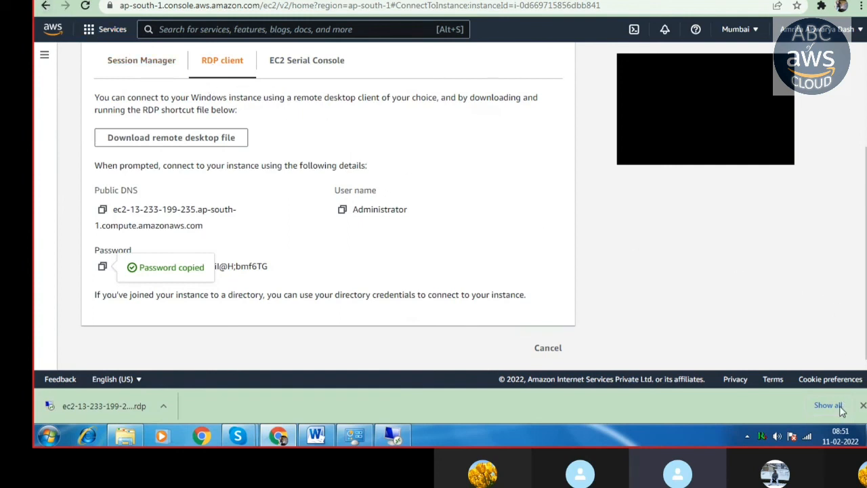
pyautogui.moveTo(291, 441)
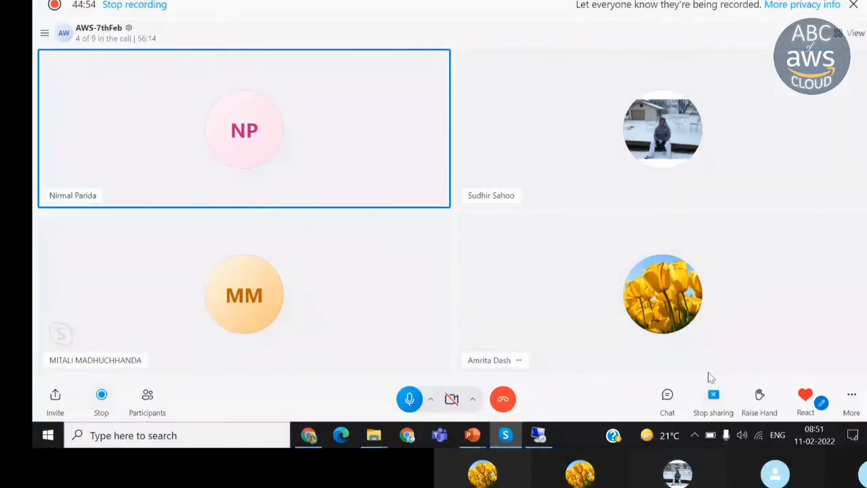
# Show the termination confirmation for the running t2.micro instance in the Mumbai instance list, and close it without terminating
pyautogui.click(407, 437)
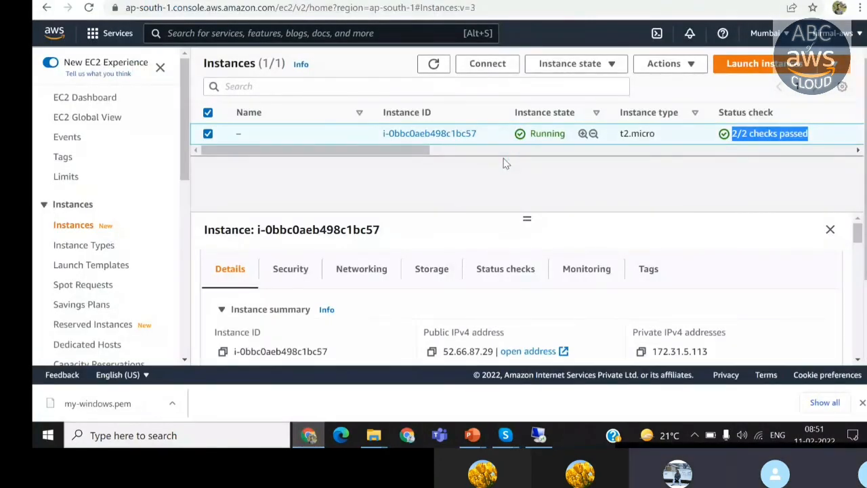
pyautogui.moveTo(533, 219); pyautogui.dragTo(530, 263)
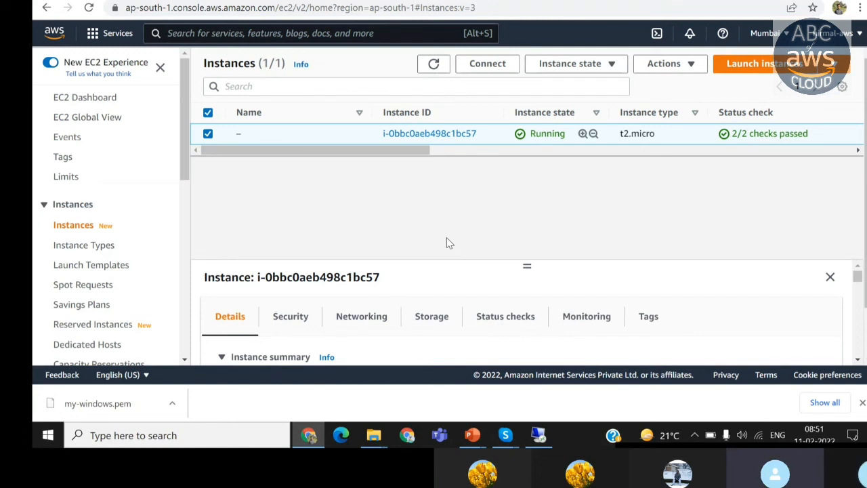
pyautogui.click(583, 68)
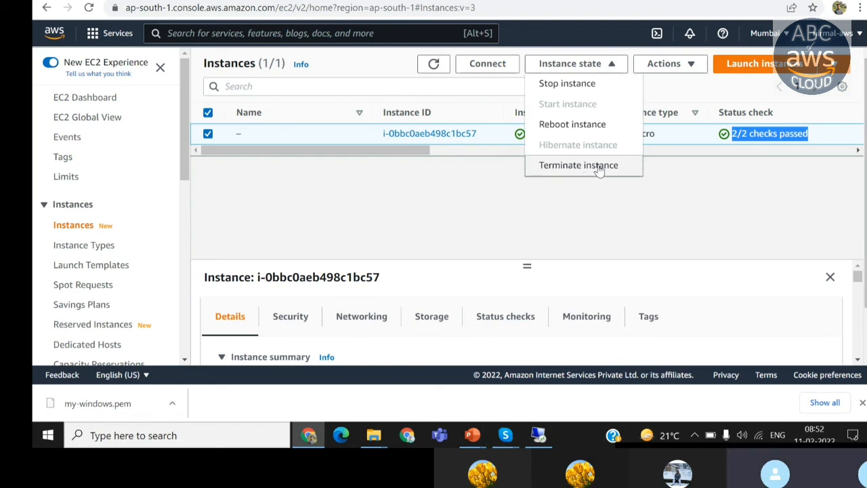
pyautogui.click(600, 168)
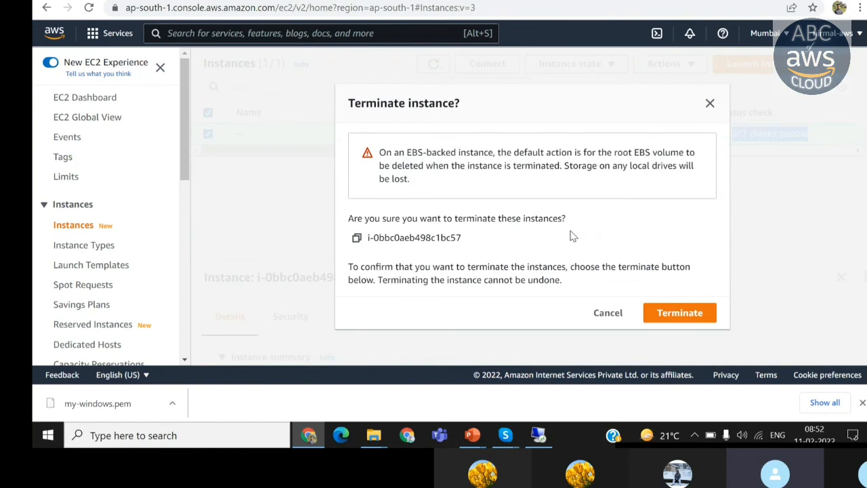
pyautogui.click(710, 103)
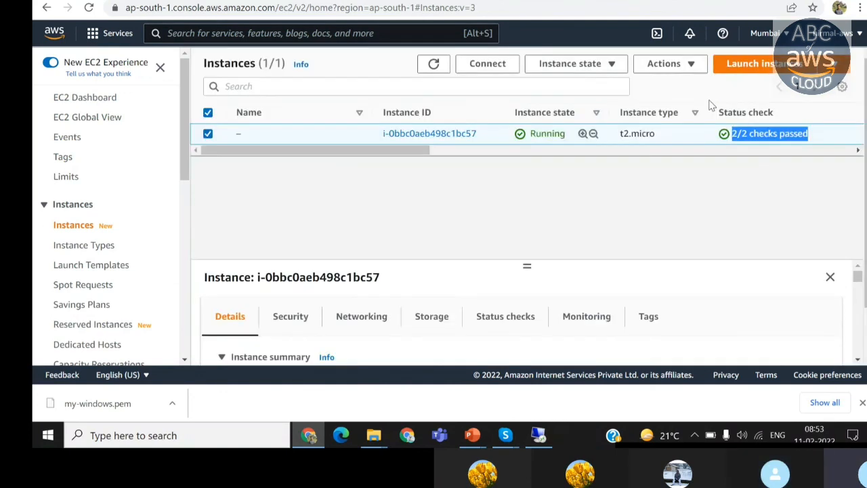
pyautogui.click(507, 437)
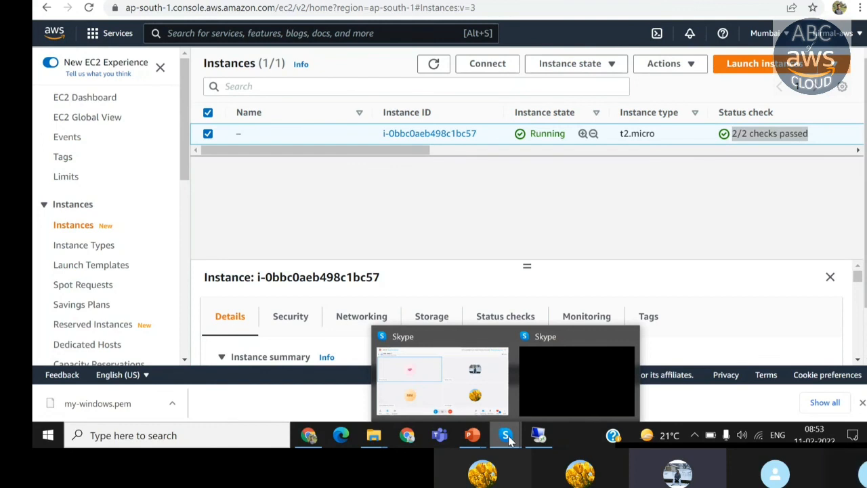
pyautogui.click(474, 377)
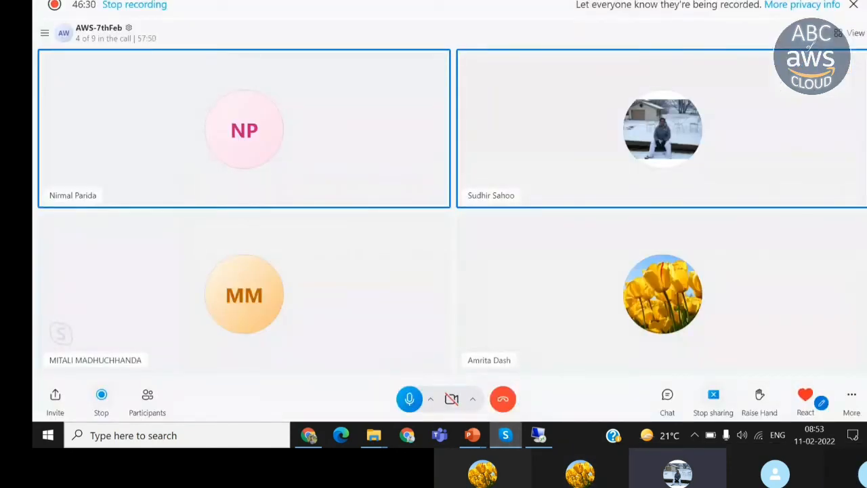
pyautogui.hotkey('alt', 'Tab')
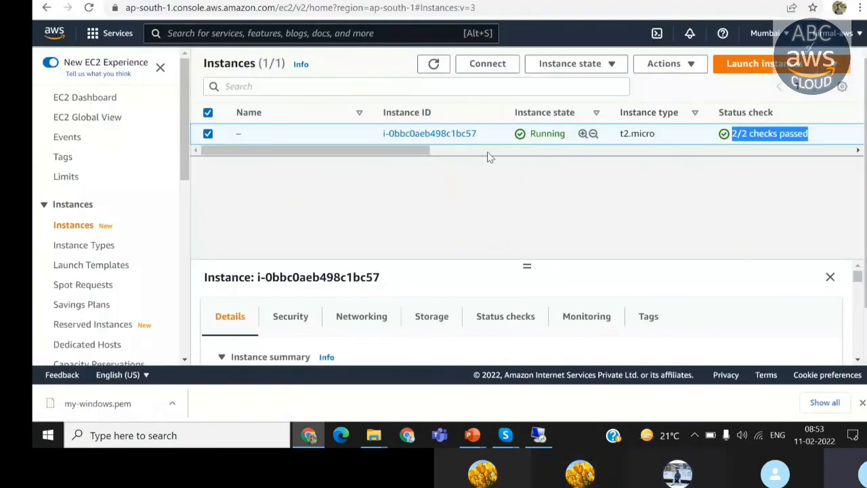
# Open the running instance's summary page and show its available instance state actions
pyautogui.click(609, 67)
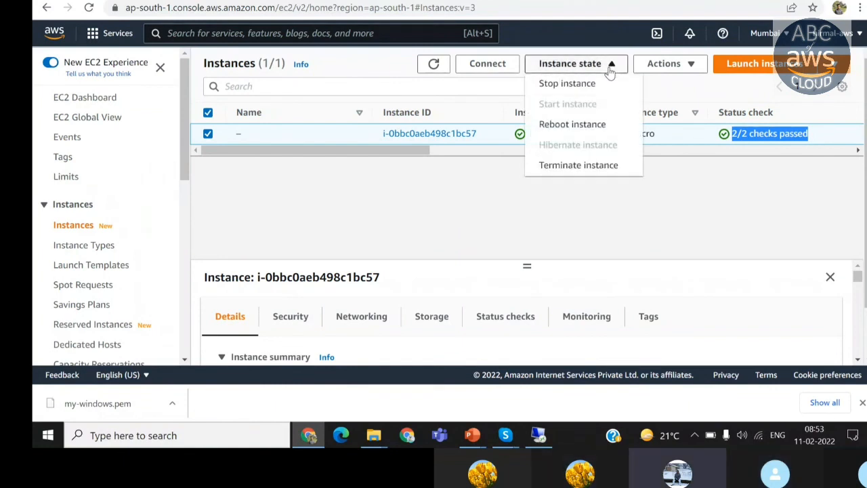
pyautogui.click(485, 197)
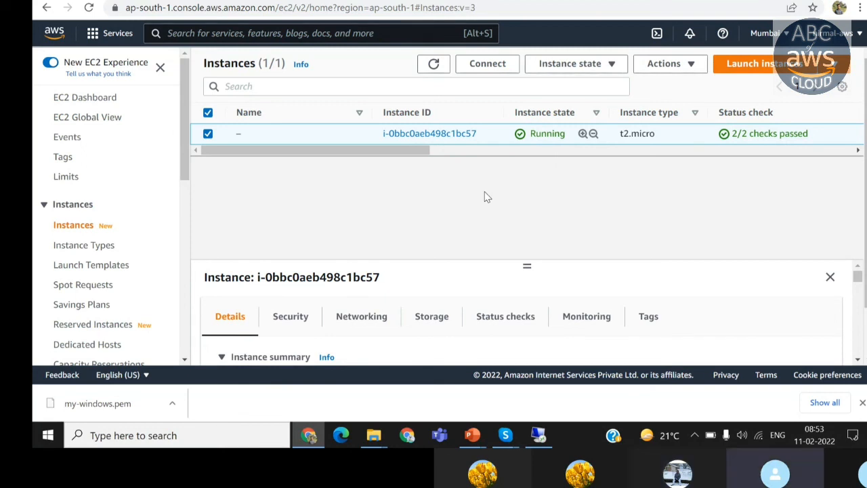
pyautogui.click(610, 68)
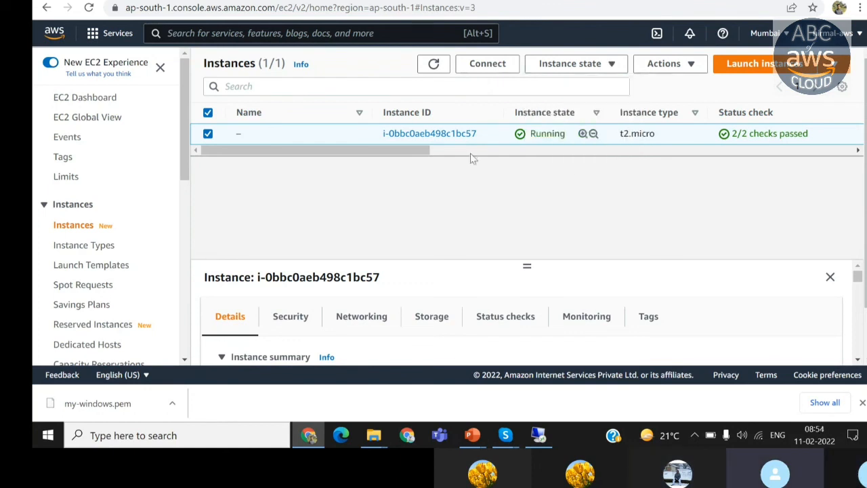
pyautogui.click(457, 137)
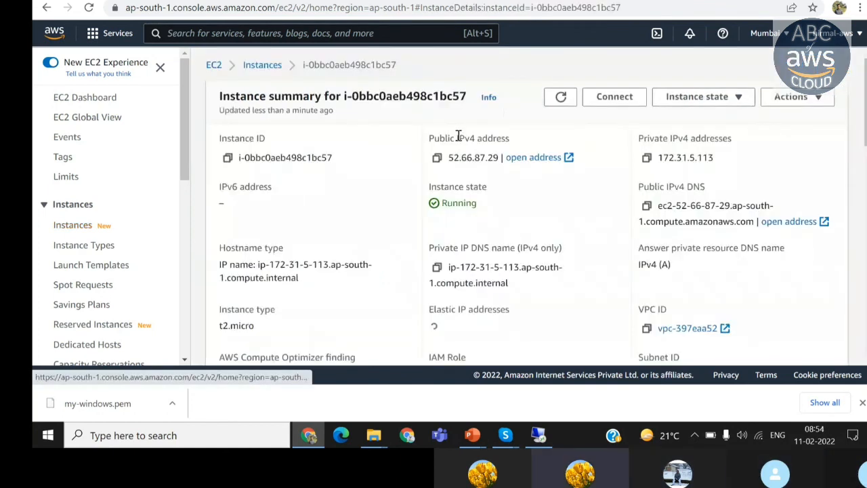
pyautogui.click(735, 97)
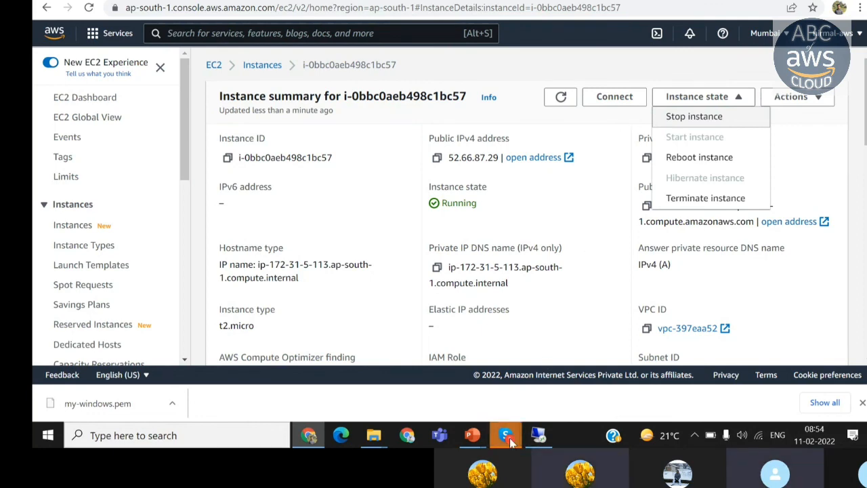
# Check the Skype call for a new message, and reopen the instance's summary from the instance list in Chrome
pyautogui.moveTo(512, 440)
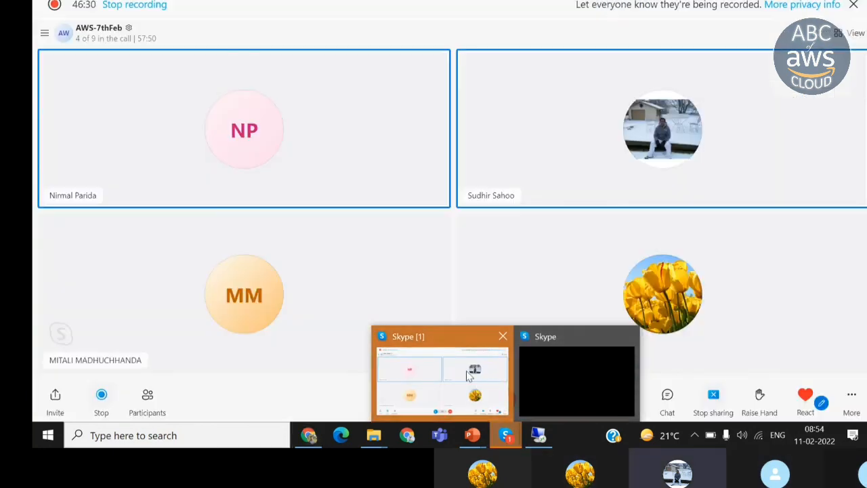
pyautogui.click(442, 370)
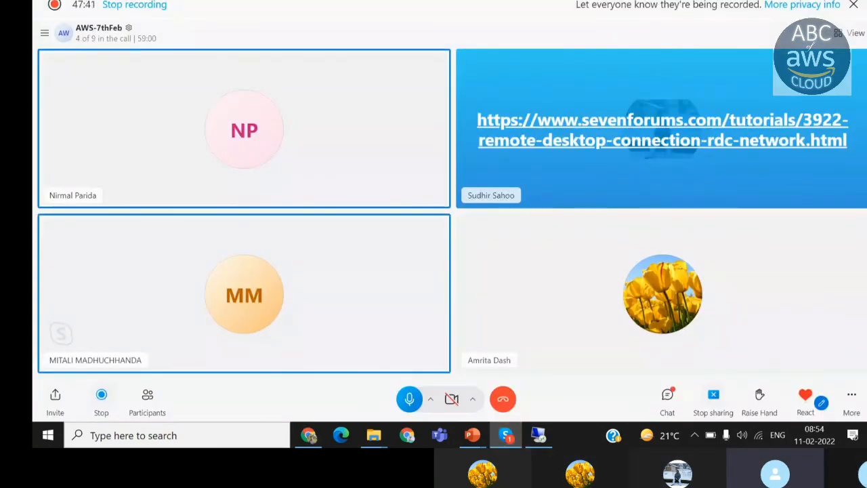
pyautogui.hotkey('alt', 'Tab')
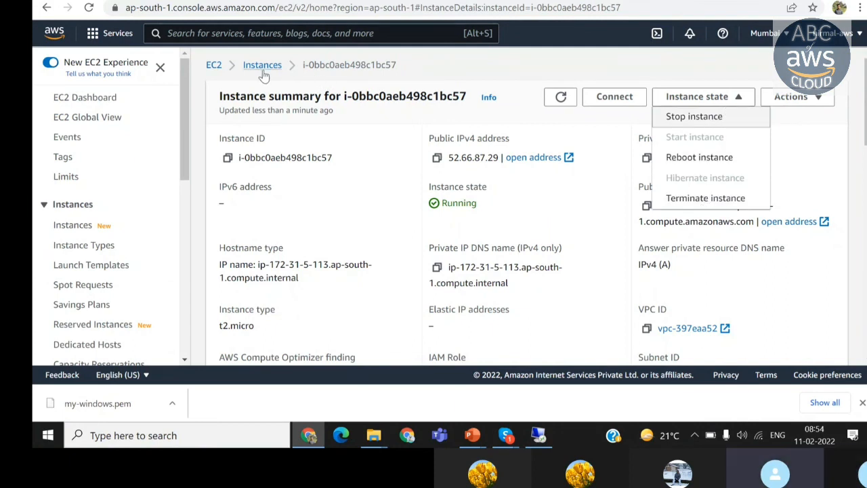
pyautogui.click(260, 70)
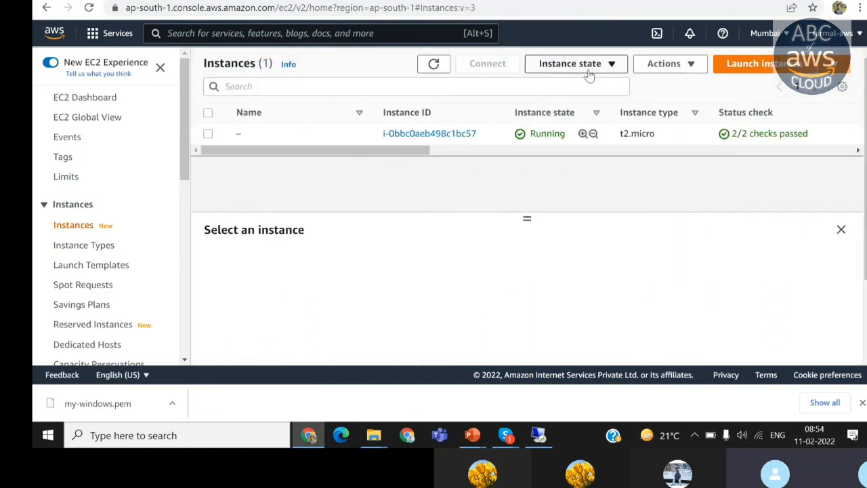
pyautogui.click(450, 139)
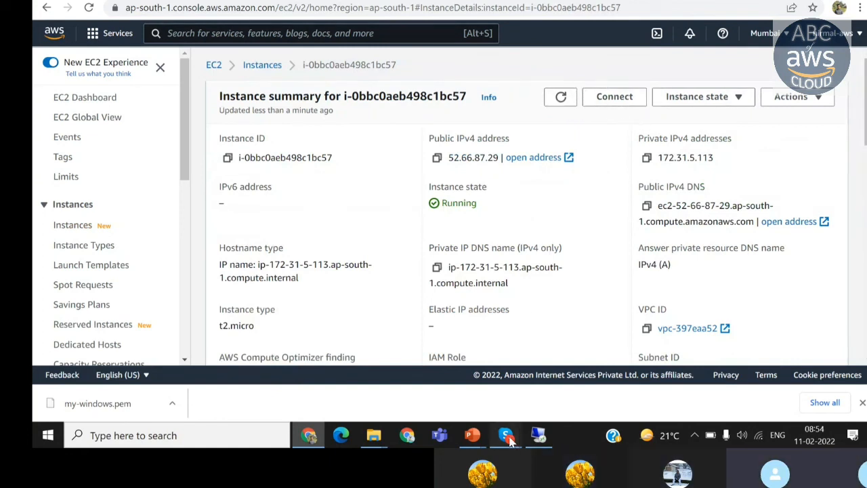
# Switch back to the Skype call and try to stop sharing the screen
pyautogui.moveTo(509, 437)
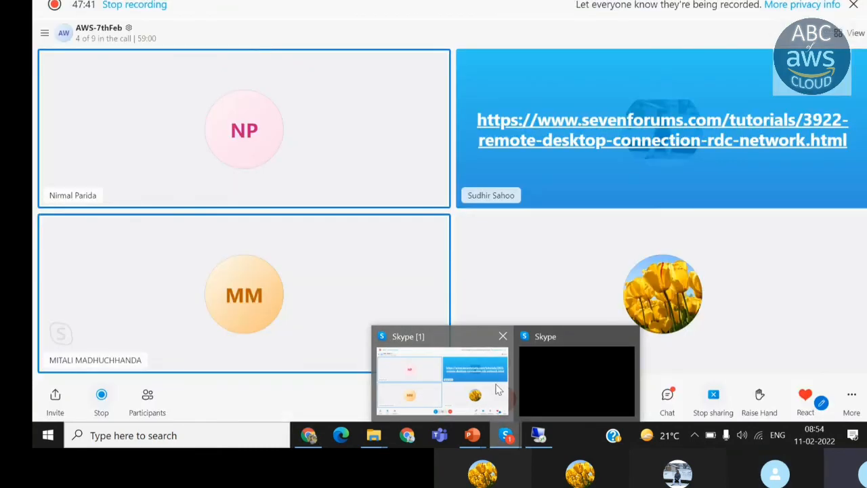
pyautogui.click(500, 389)
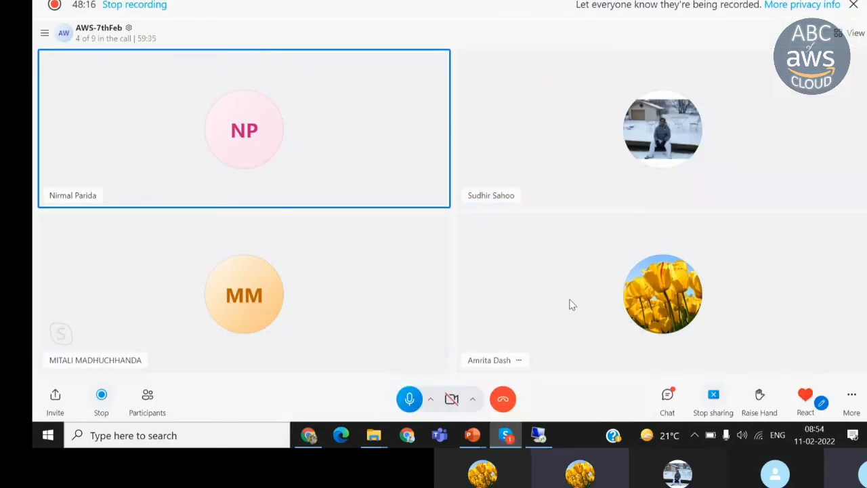
pyautogui.click(713, 396)
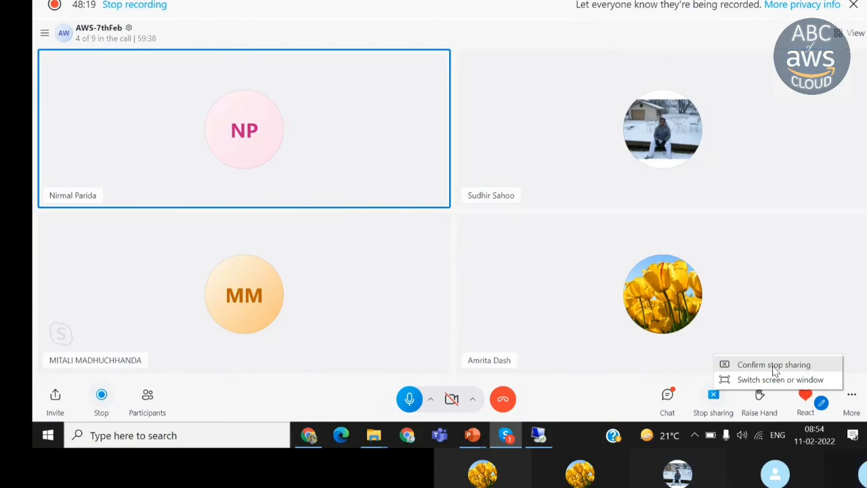
pyautogui.click(775, 366)
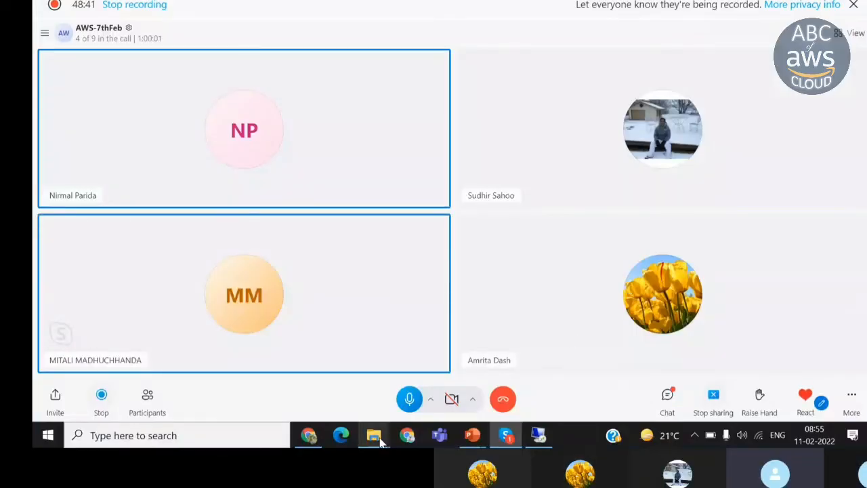
# Switch to Chrome and examine the Ohio instance's RDP client details: public DNS, user name and password
pyautogui.click(308, 435)
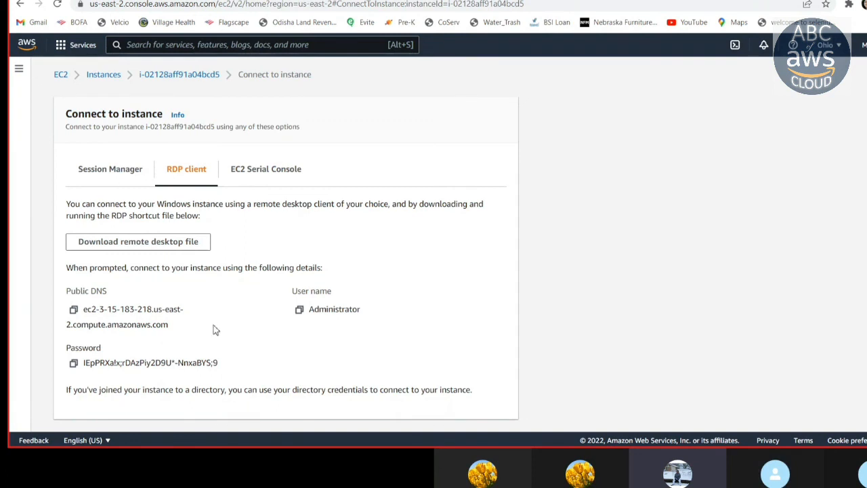
pyautogui.scroll(-1, 214, 331)
pyautogui.scroll(1, 654, 427)
pyautogui.scroll(-1, 296, 278)
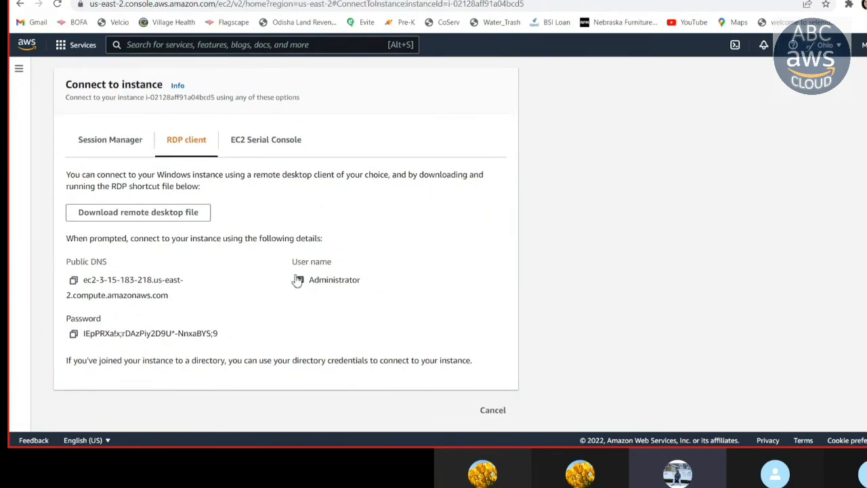
pyautogui.scroll(1, 295, 278)
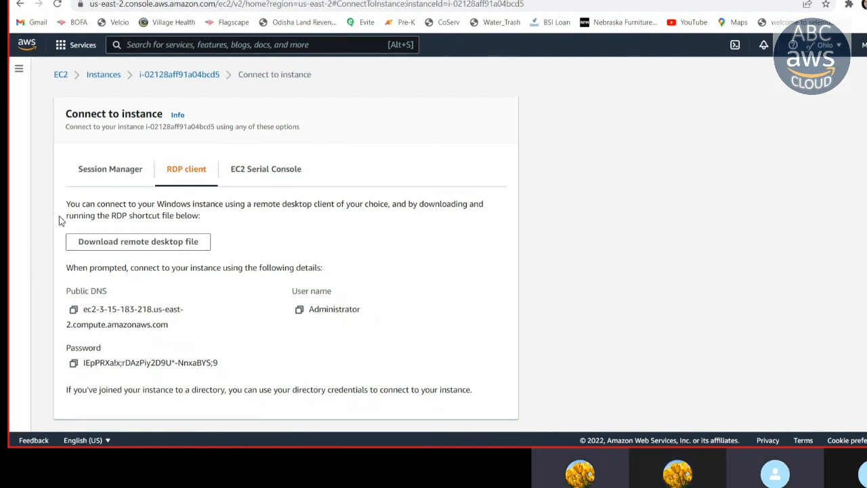
# Return to the Ohio instance list, select the running t2.micro instance and review its available instance state actions without applying one
pyautogui.click(118, 80)
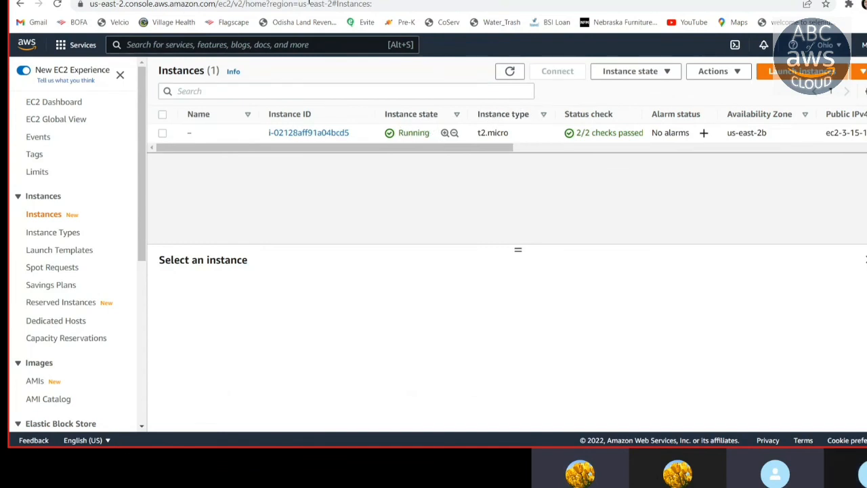
pyautogui.click(165, 134)
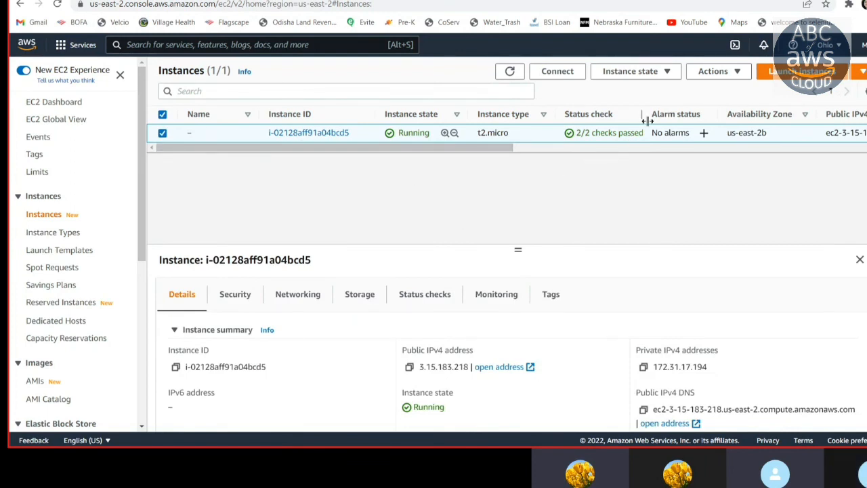
pyautogui.click(667, 75)
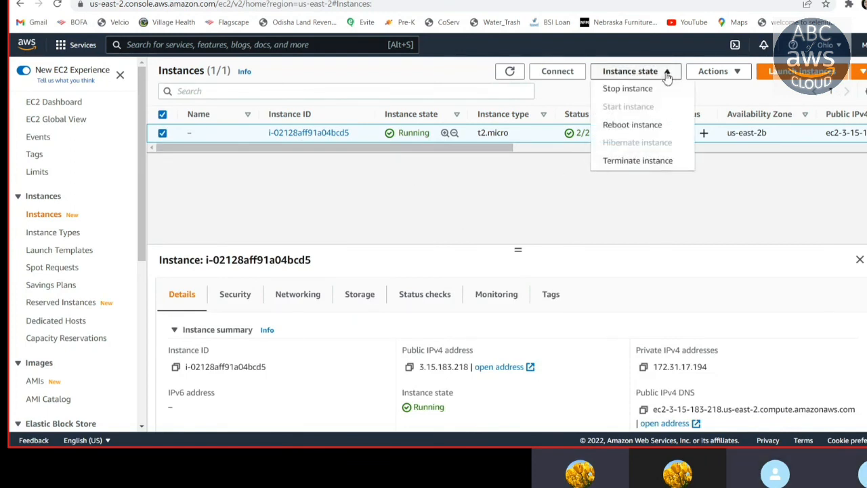
pyautogui.click(619, 188)
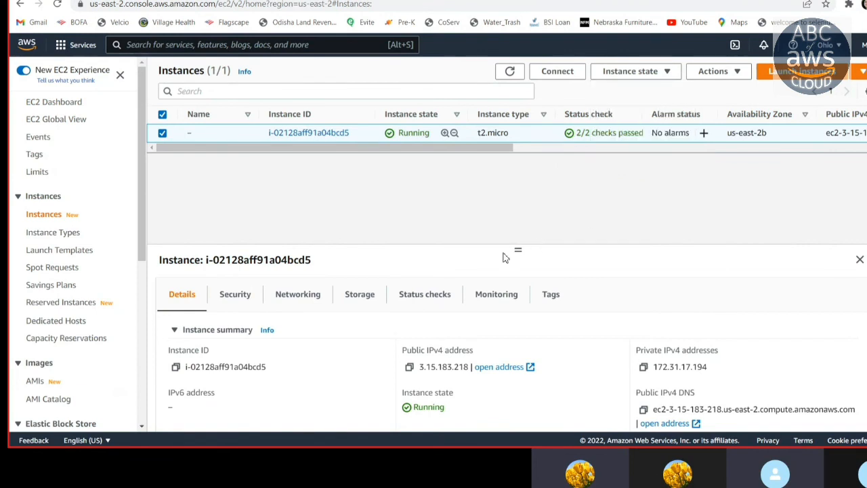
# Examine the selected instance's details, from the instance summary through the capacity reservation and accelerator settings
pyautogui.scroll(-8, 381, 374)
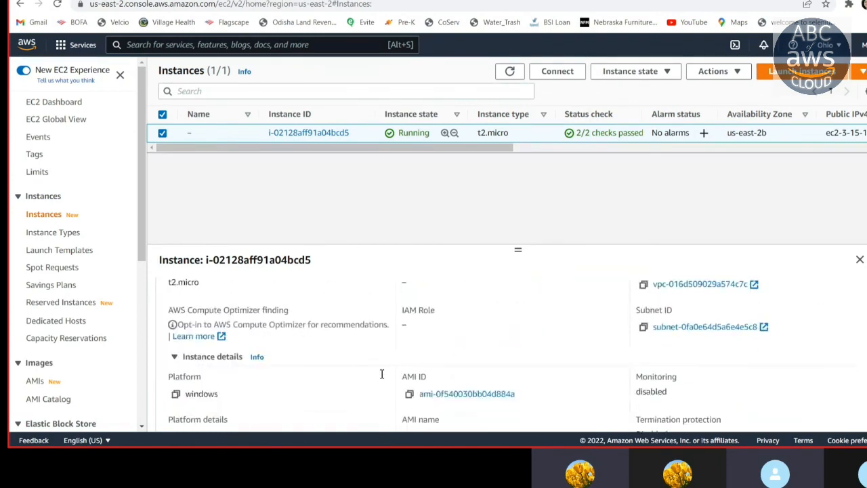
pyautogui.scroll(-10, 382, 374)
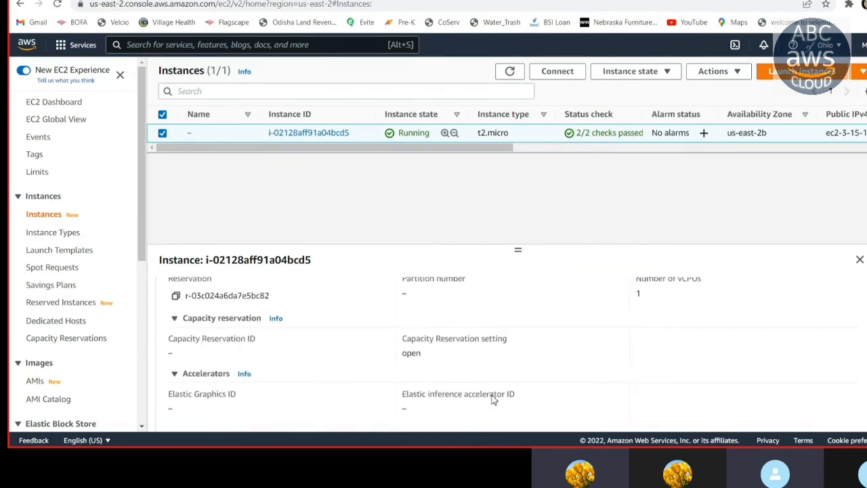
pyautogui.scroll(8, 493, 400)
pyautogui.scroll(5, 493, 400)
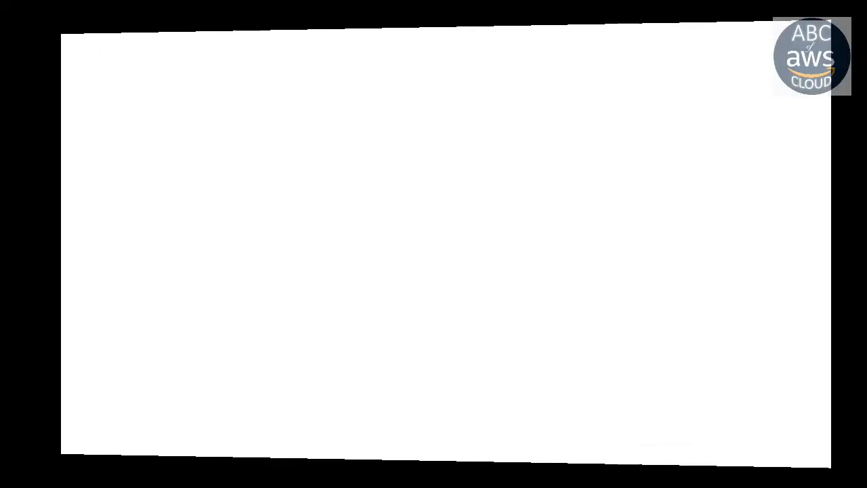